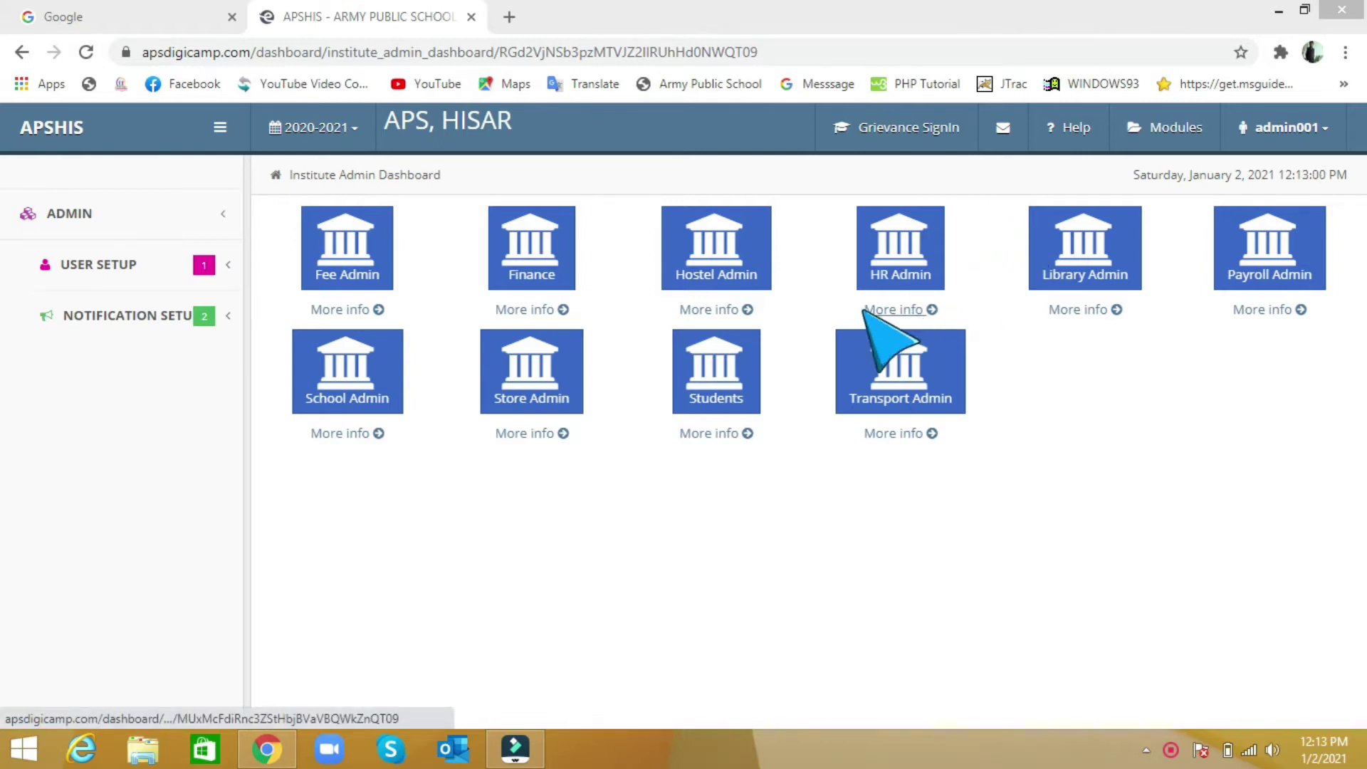
Step: Open the HR Admin module and go to the Joining form under HR Activity
click(912, 273)
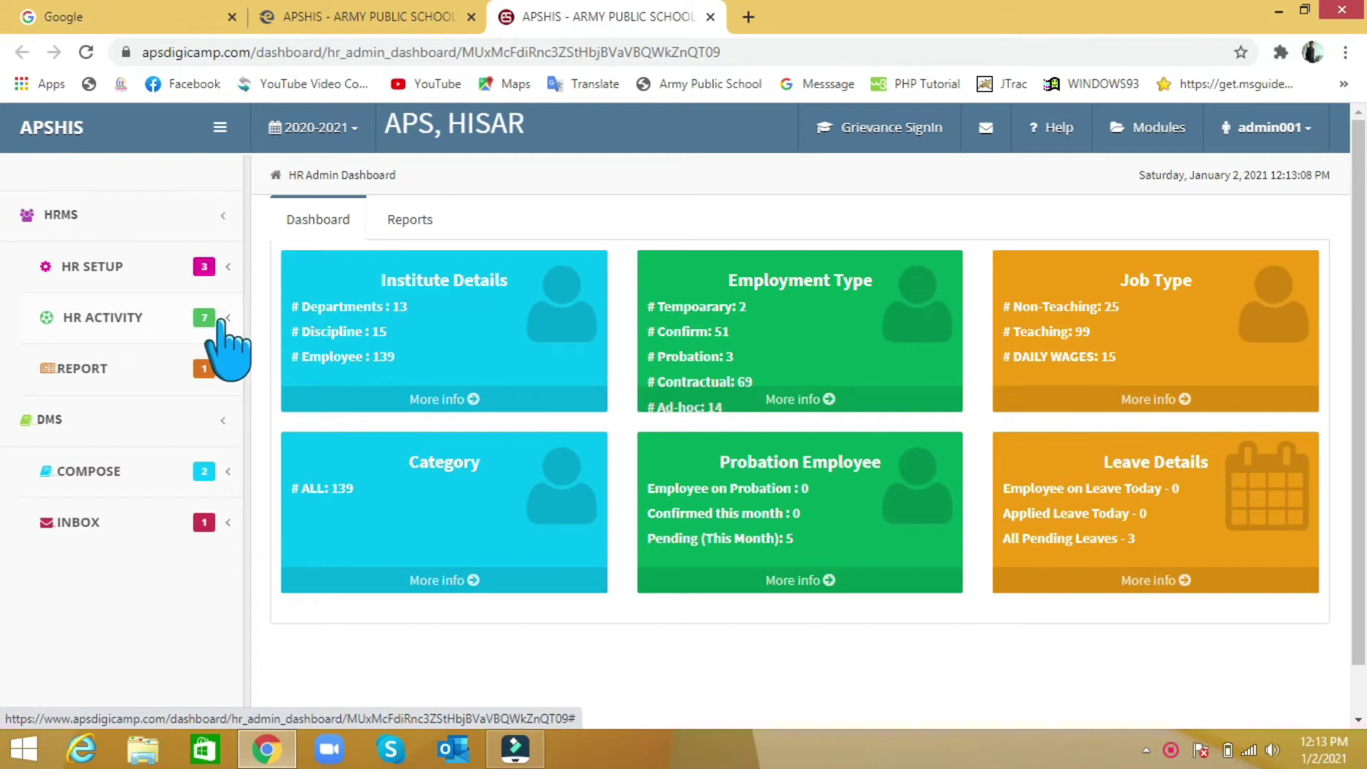
click(225, 318)
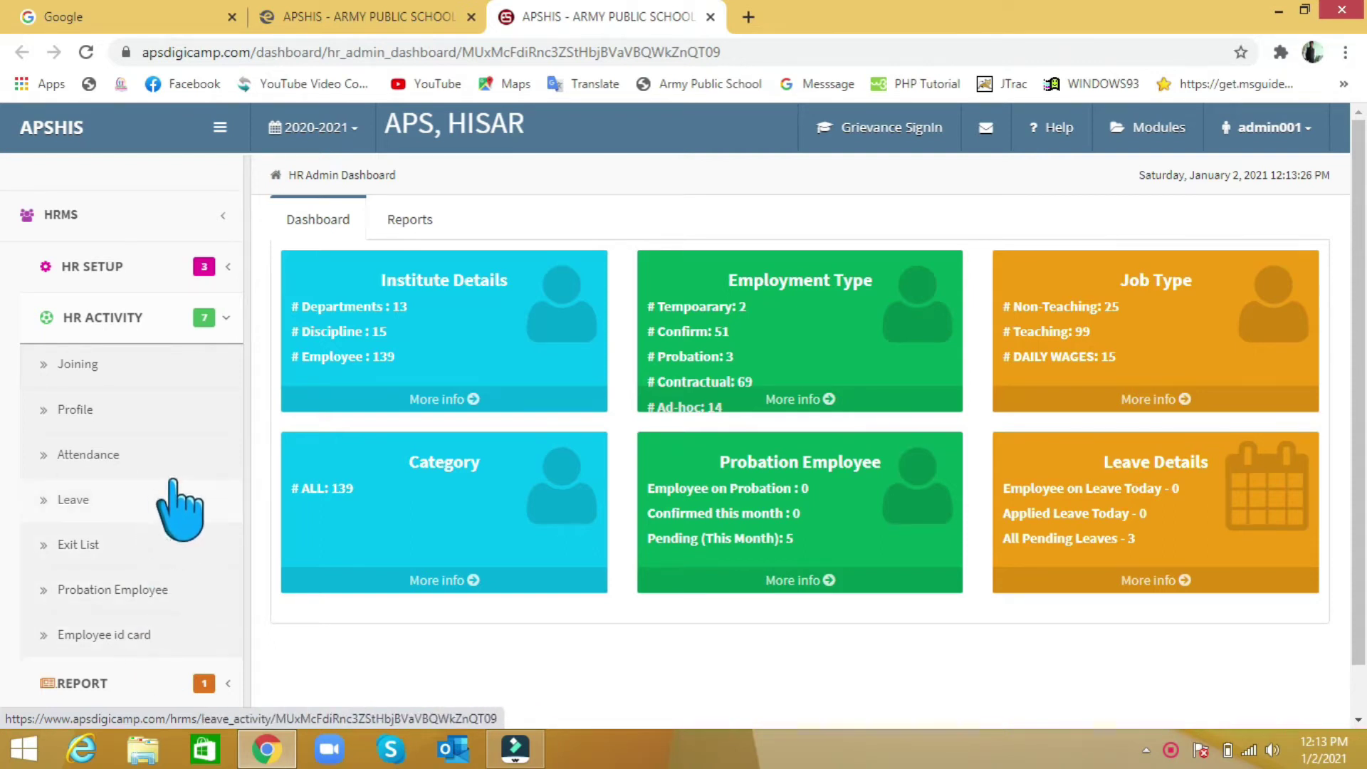
click(100, 372)
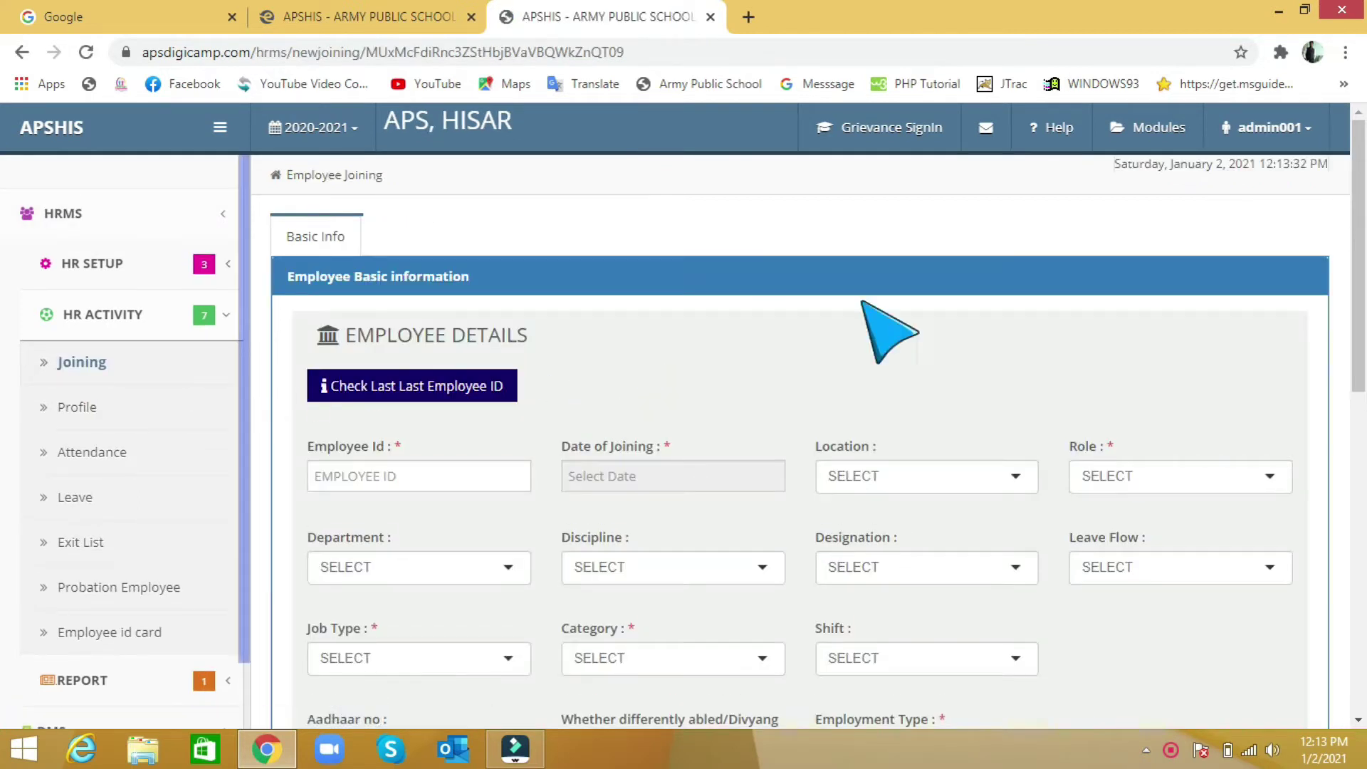
Step: Check the last assigned employee ID from the joining form's Employee Details section and close the information window
scroll(9, 284, down, 1)
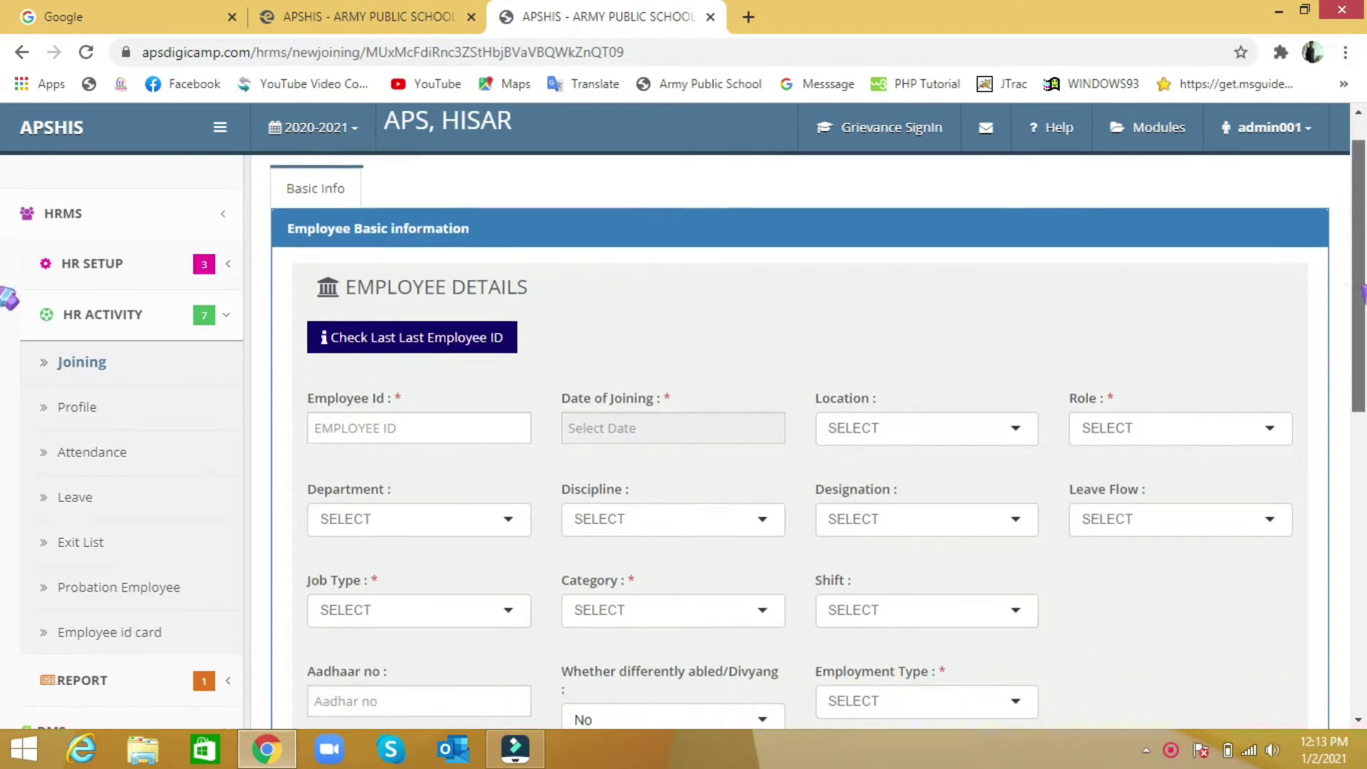
drag(1363, 306, 1362, 302)
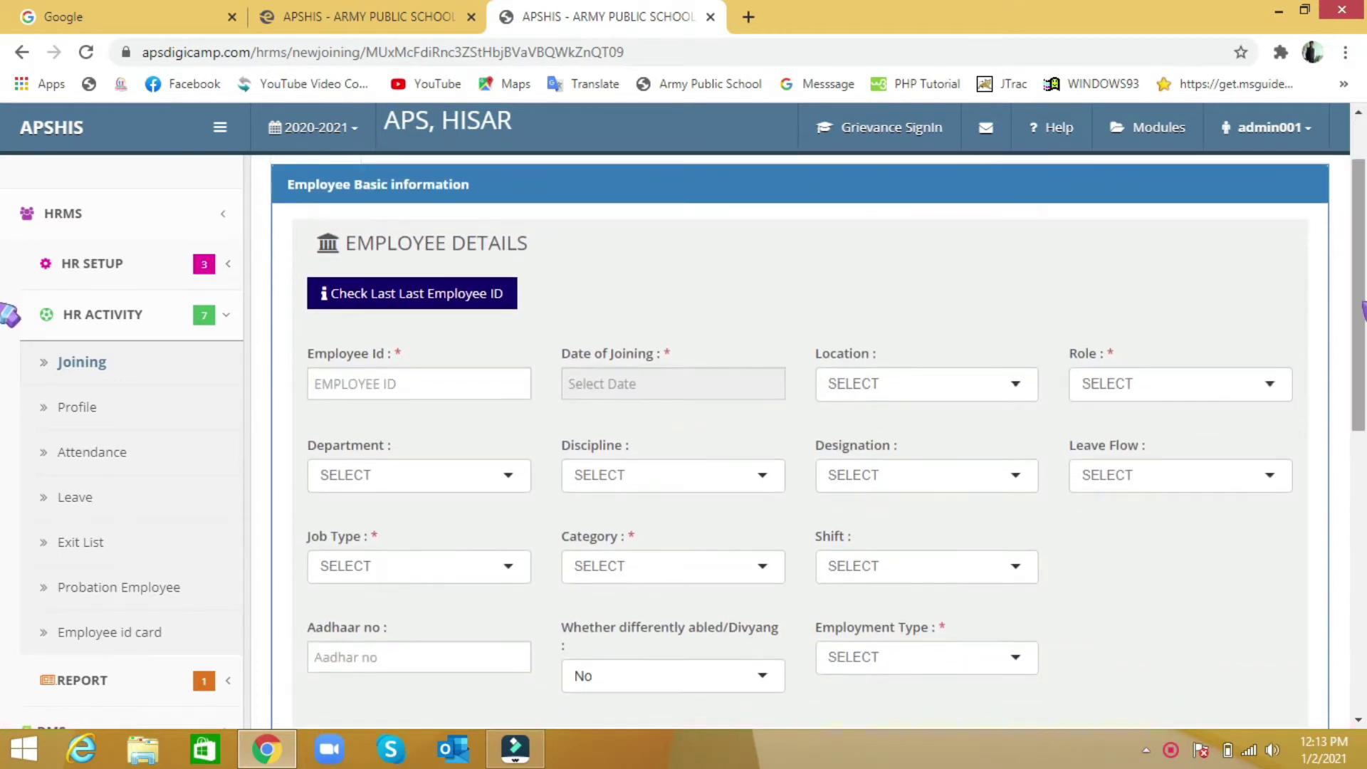
click(434, 298)
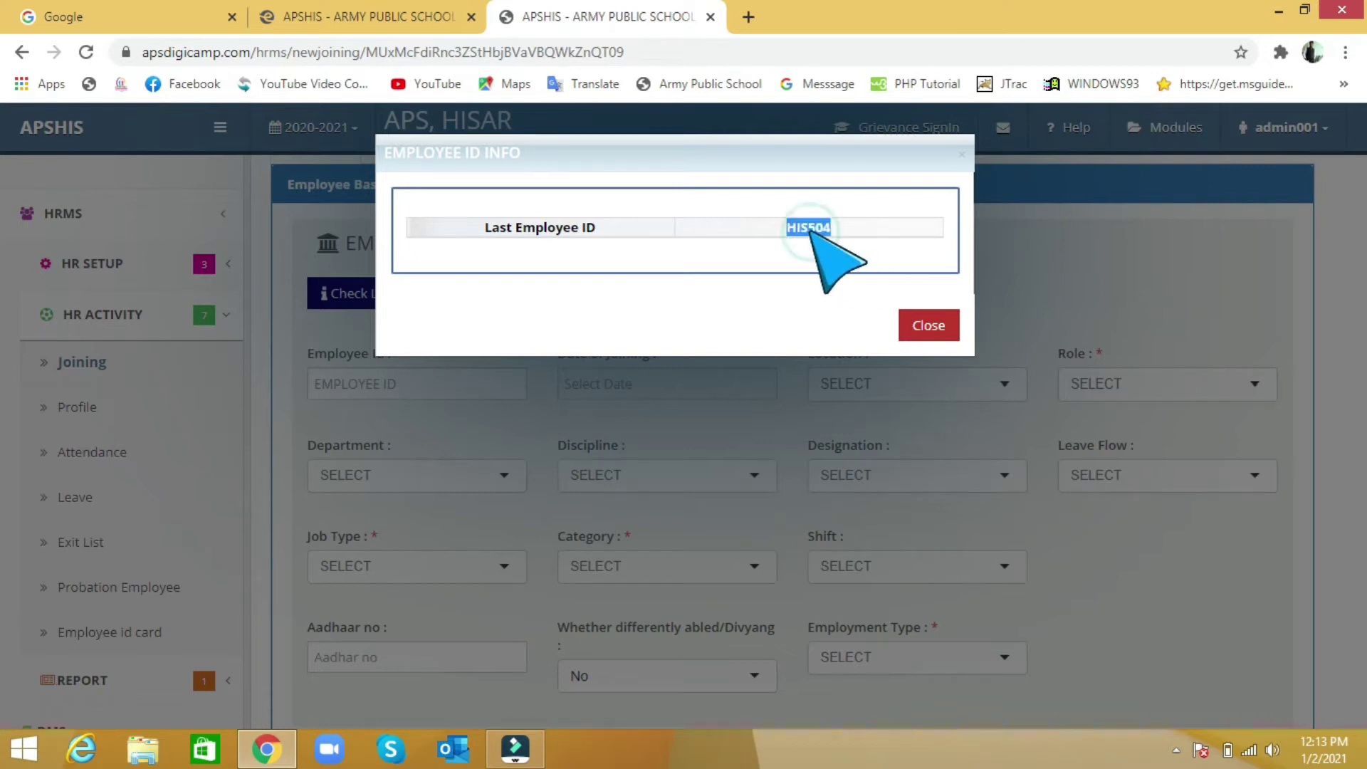
click(928, 327)
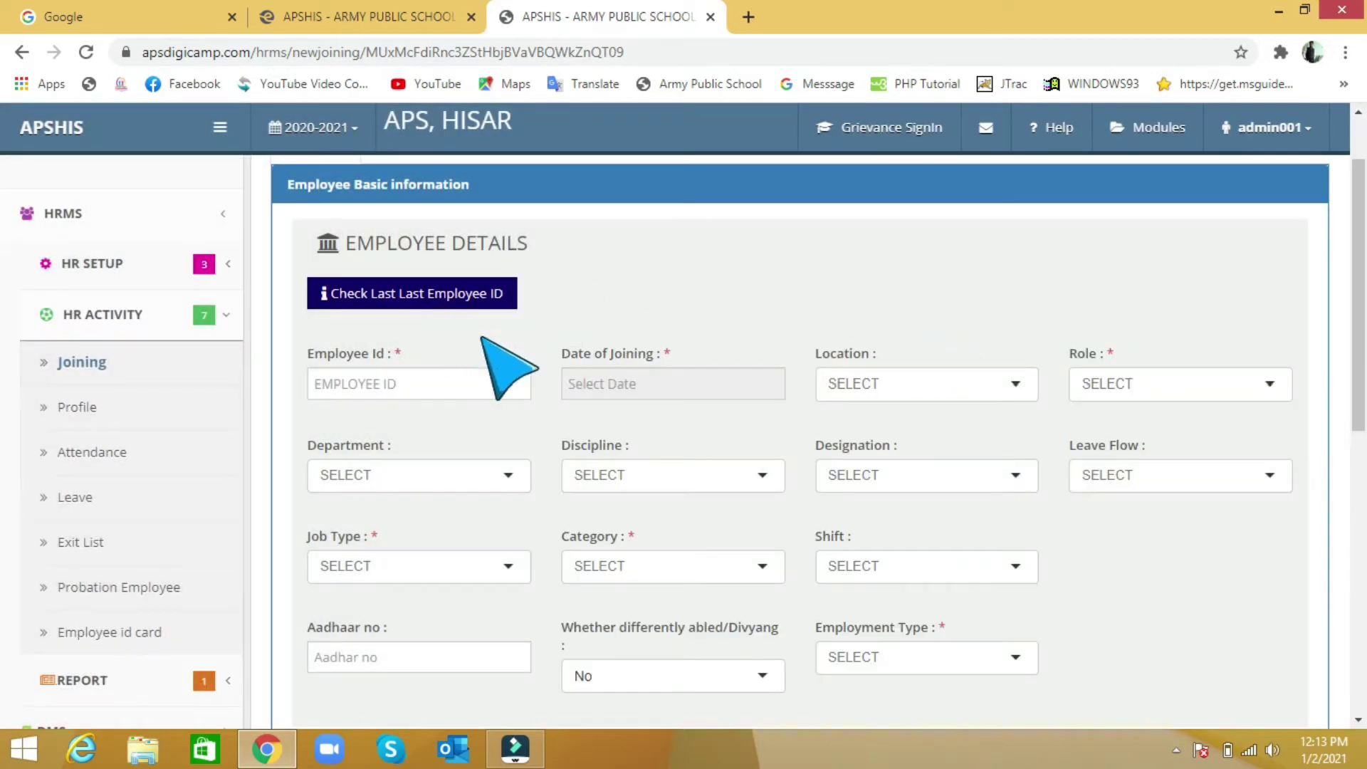
Step: Examine the Employee Details fields, including the choices for Department, Designation, Leave Flow, Job Type, Category and Shift, without choosing any
click(464, 388)
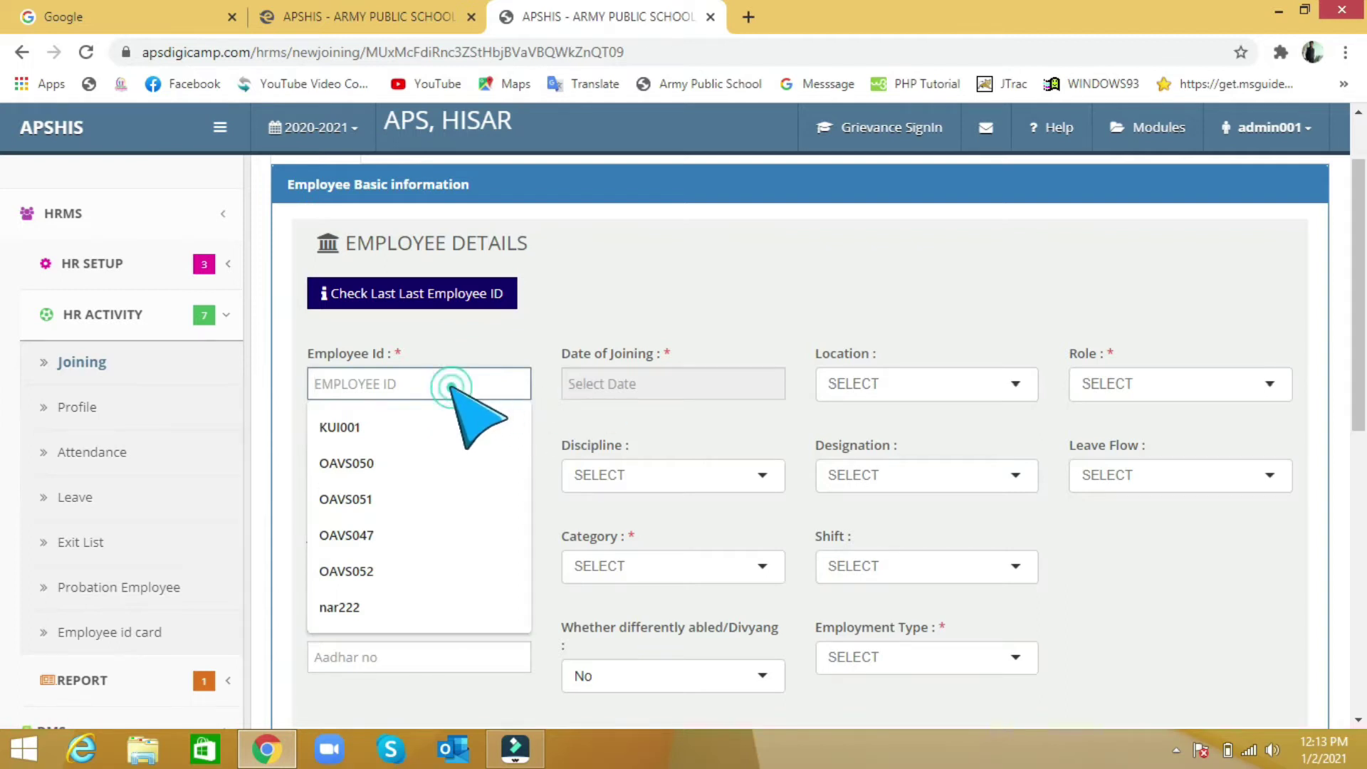
click(707, 329)
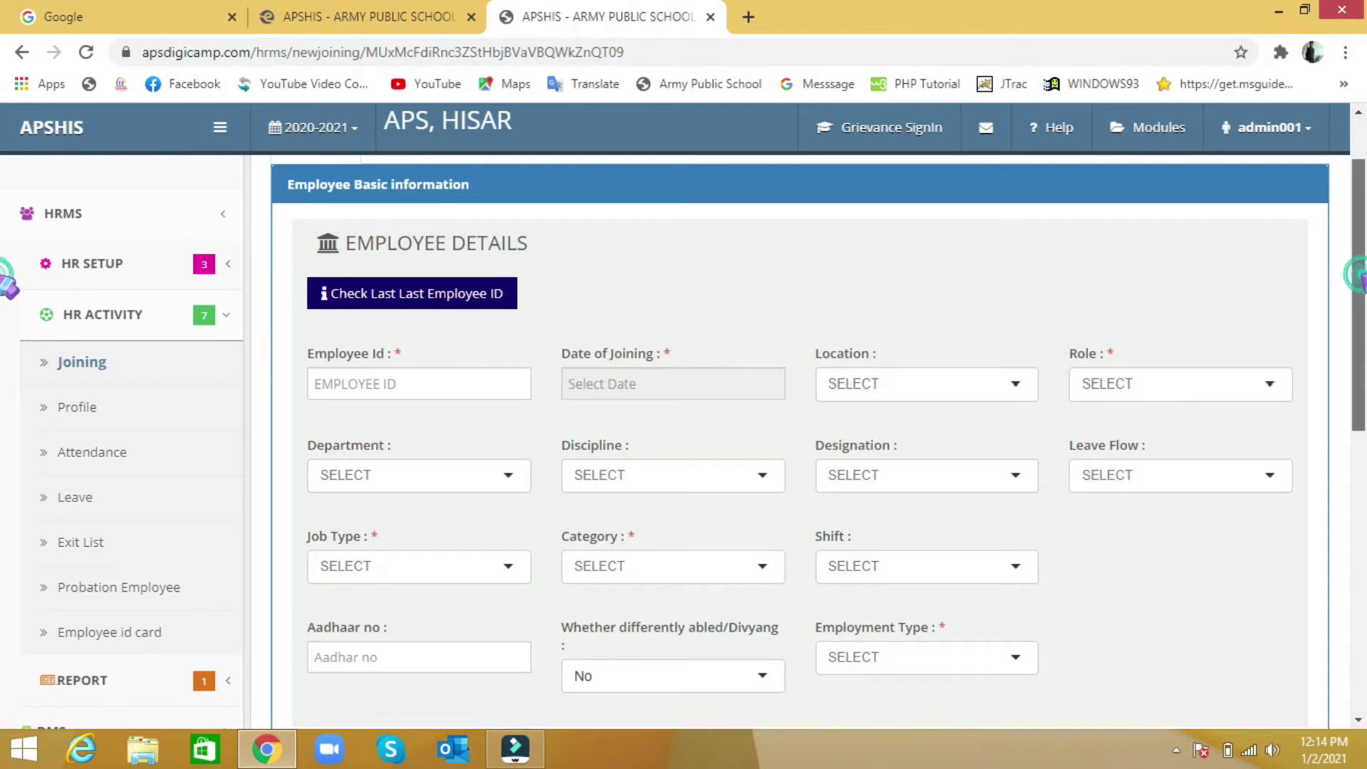
scroll(8, 299, down, 2)
scroll(8, 335, down, 2)
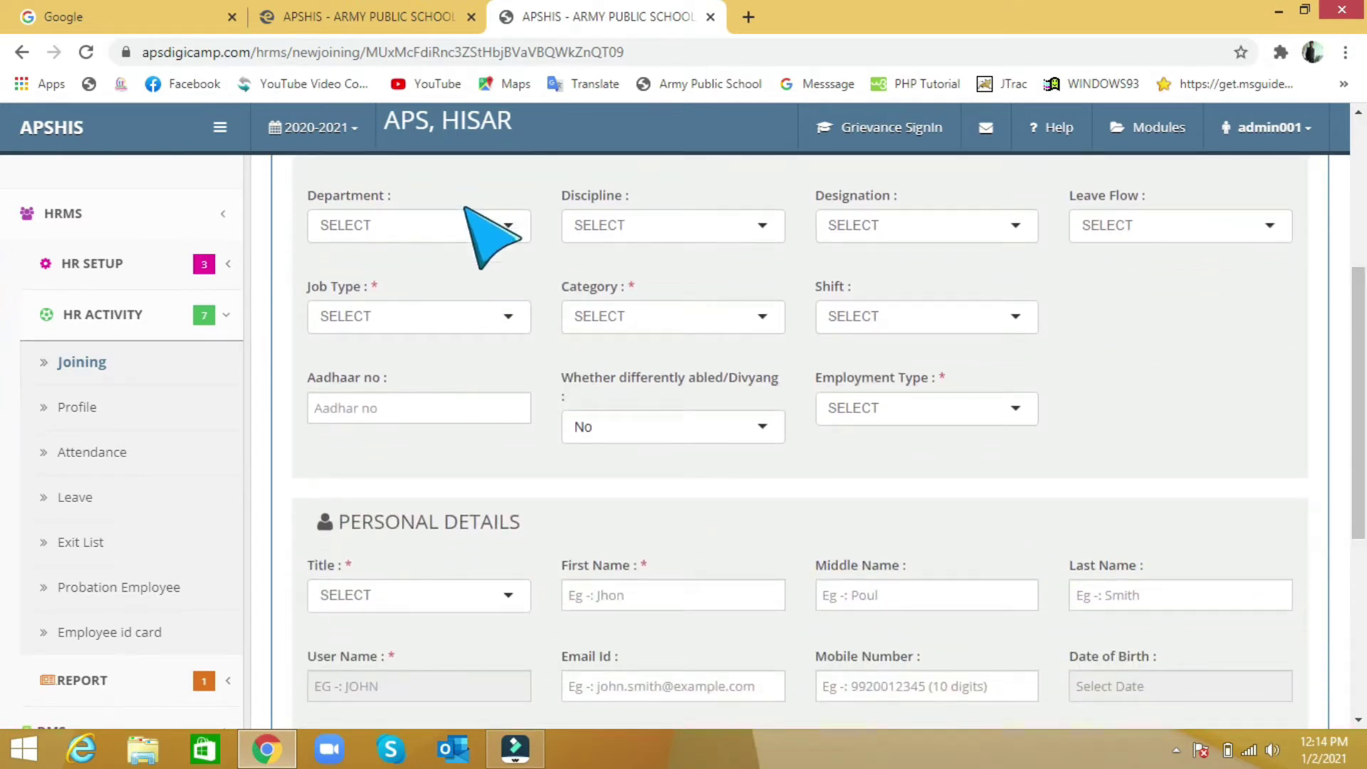
click(496, 242)
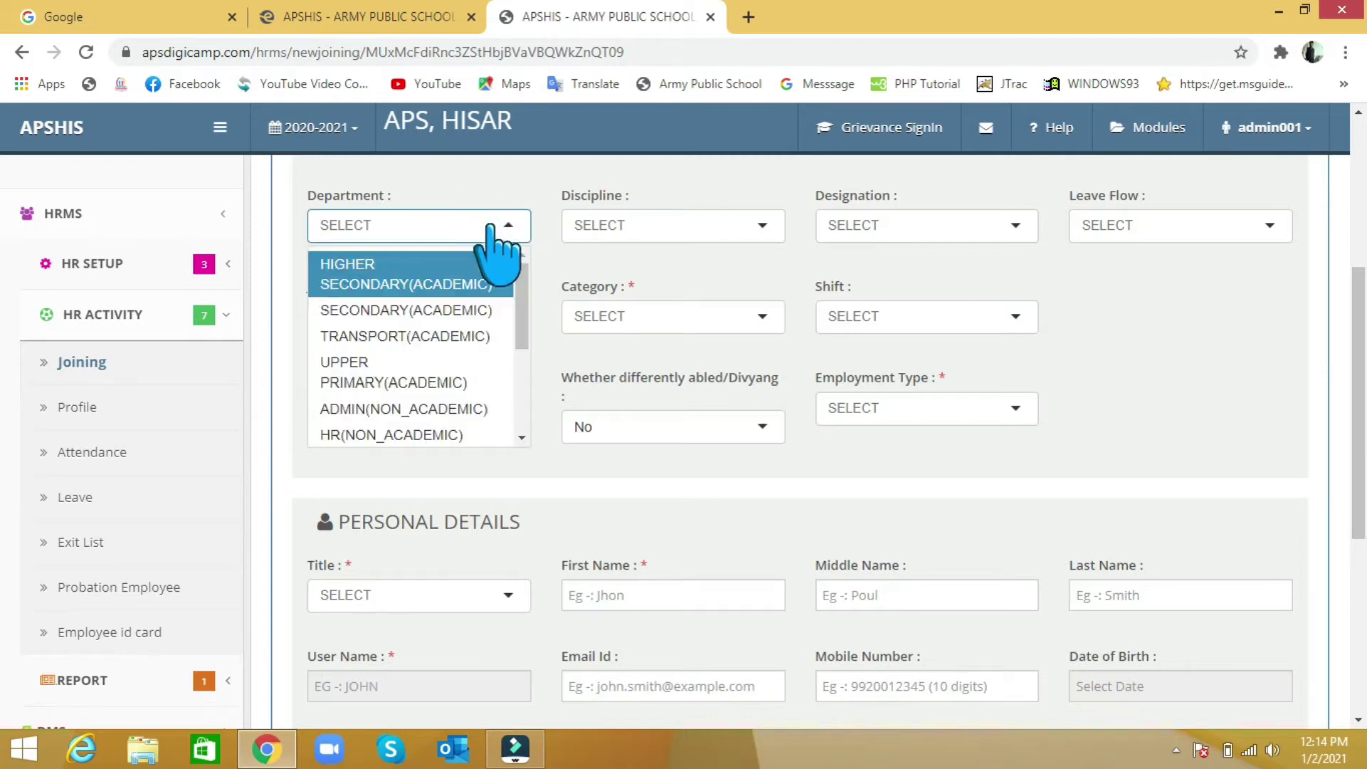
click(510, 226)
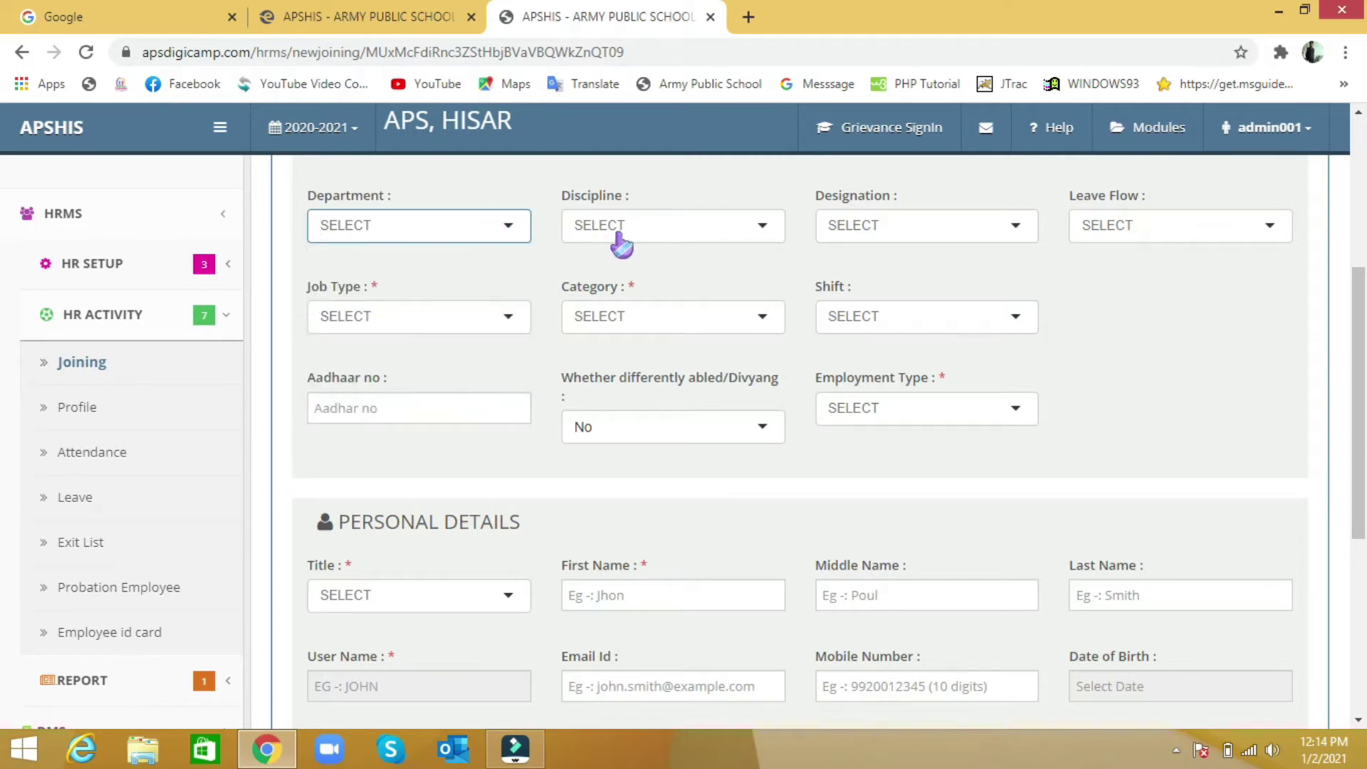
click(838, 231)
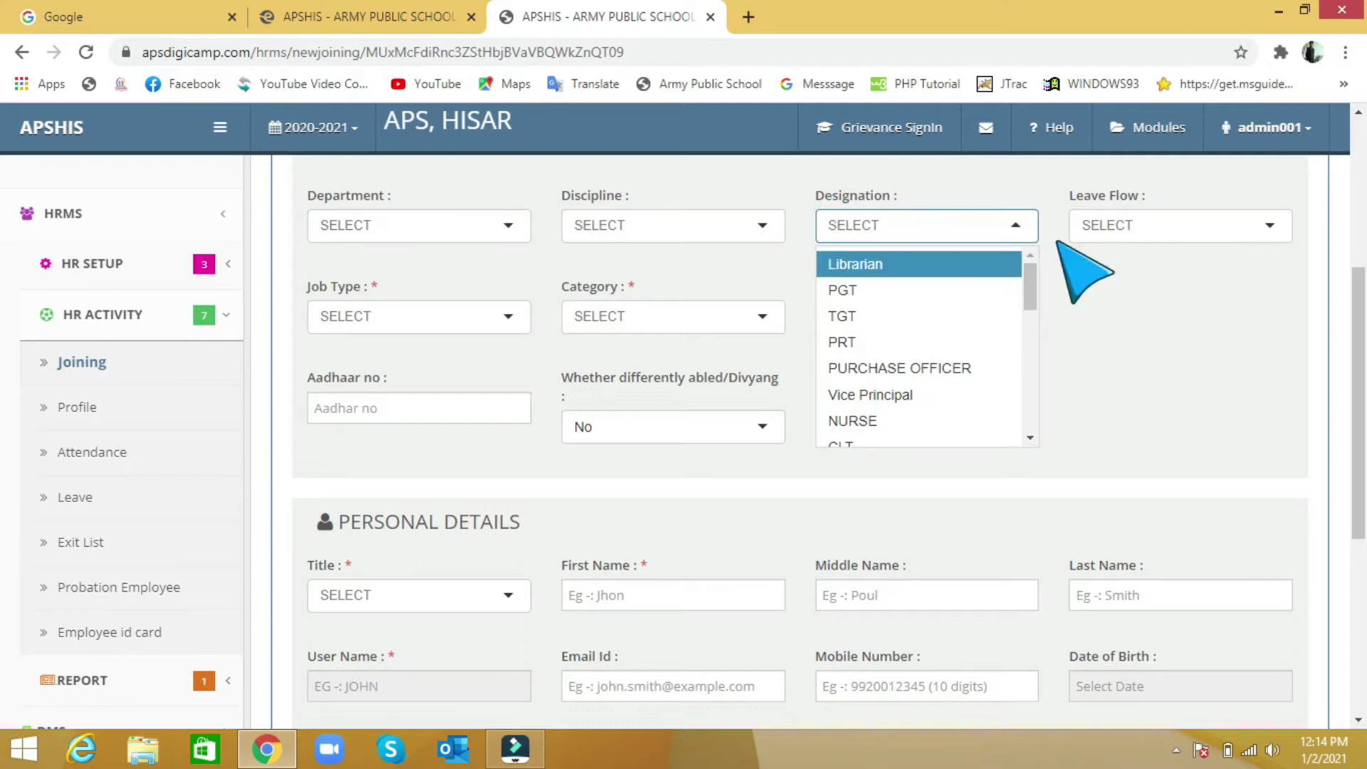
click(1119, 230)
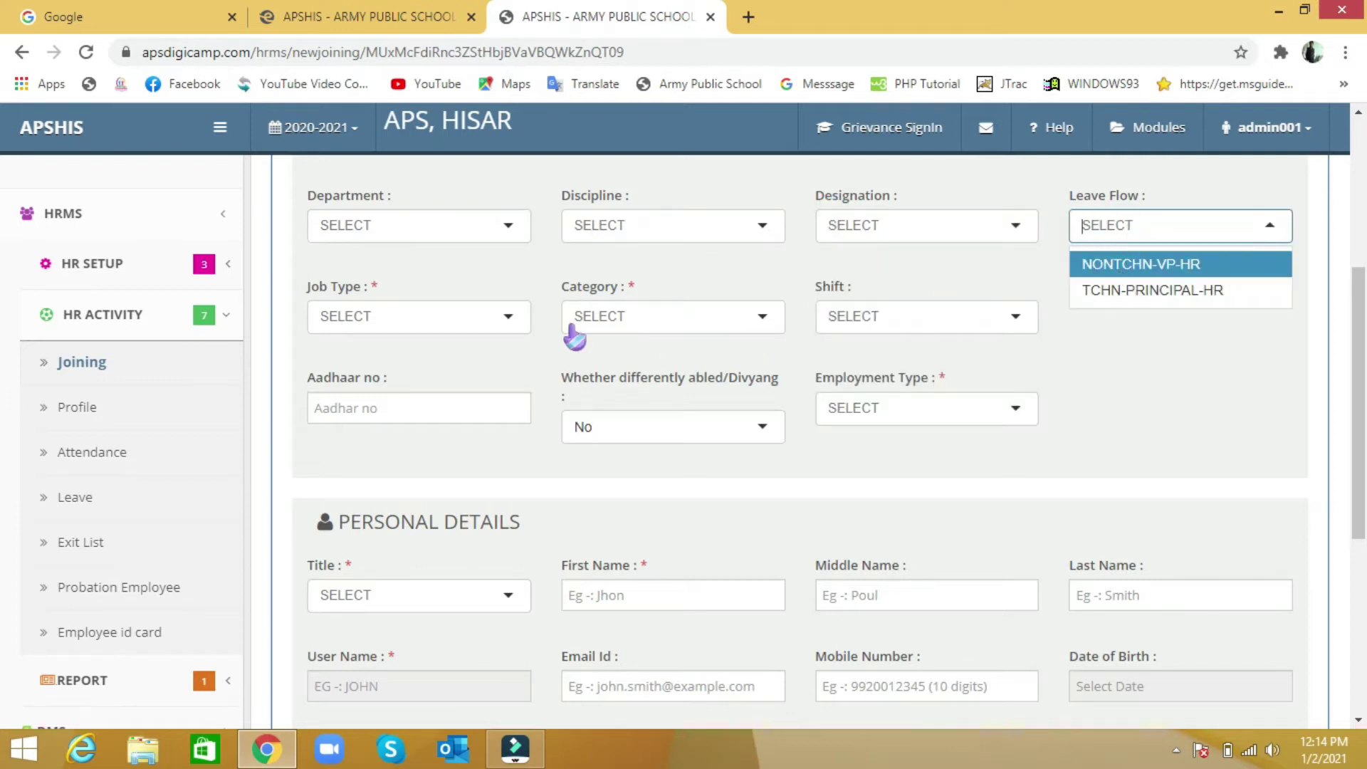
click(506, 318)
click(595, 317)
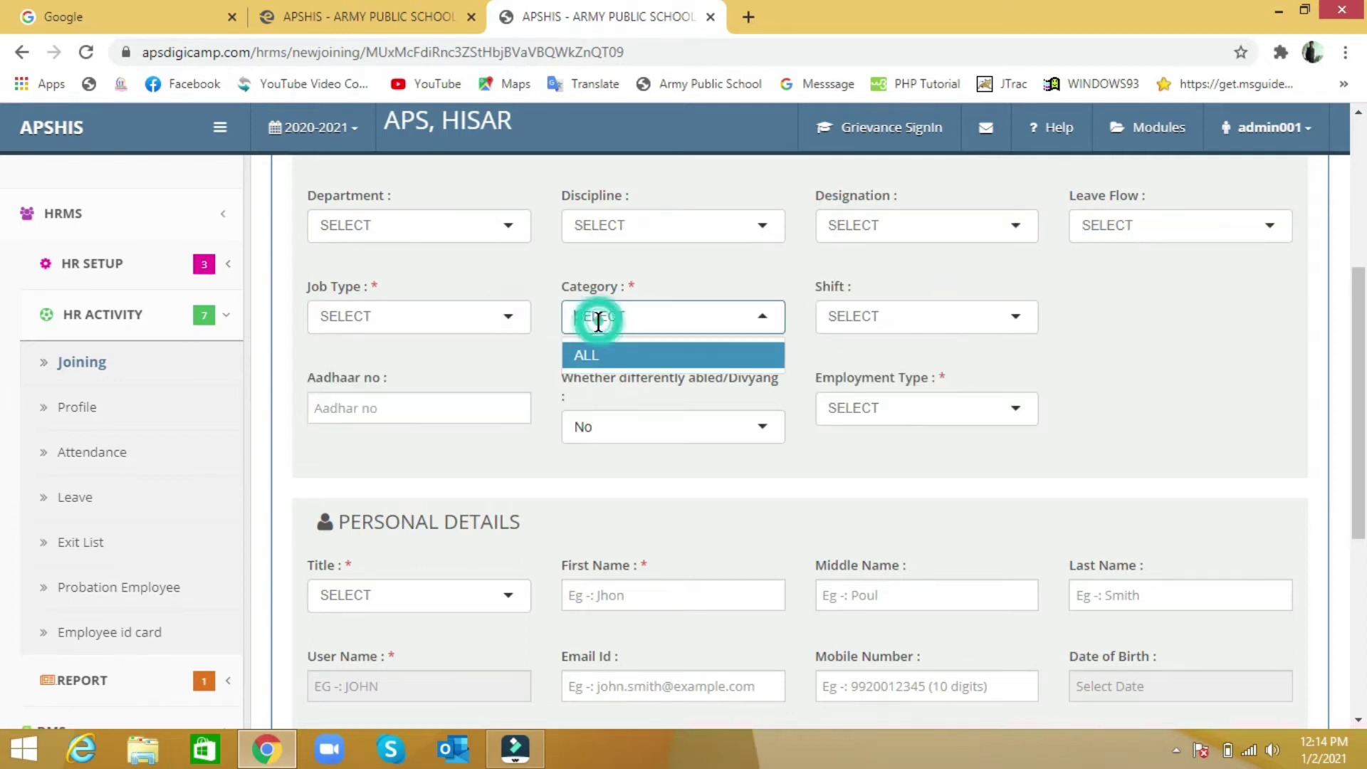
click(866, 313)
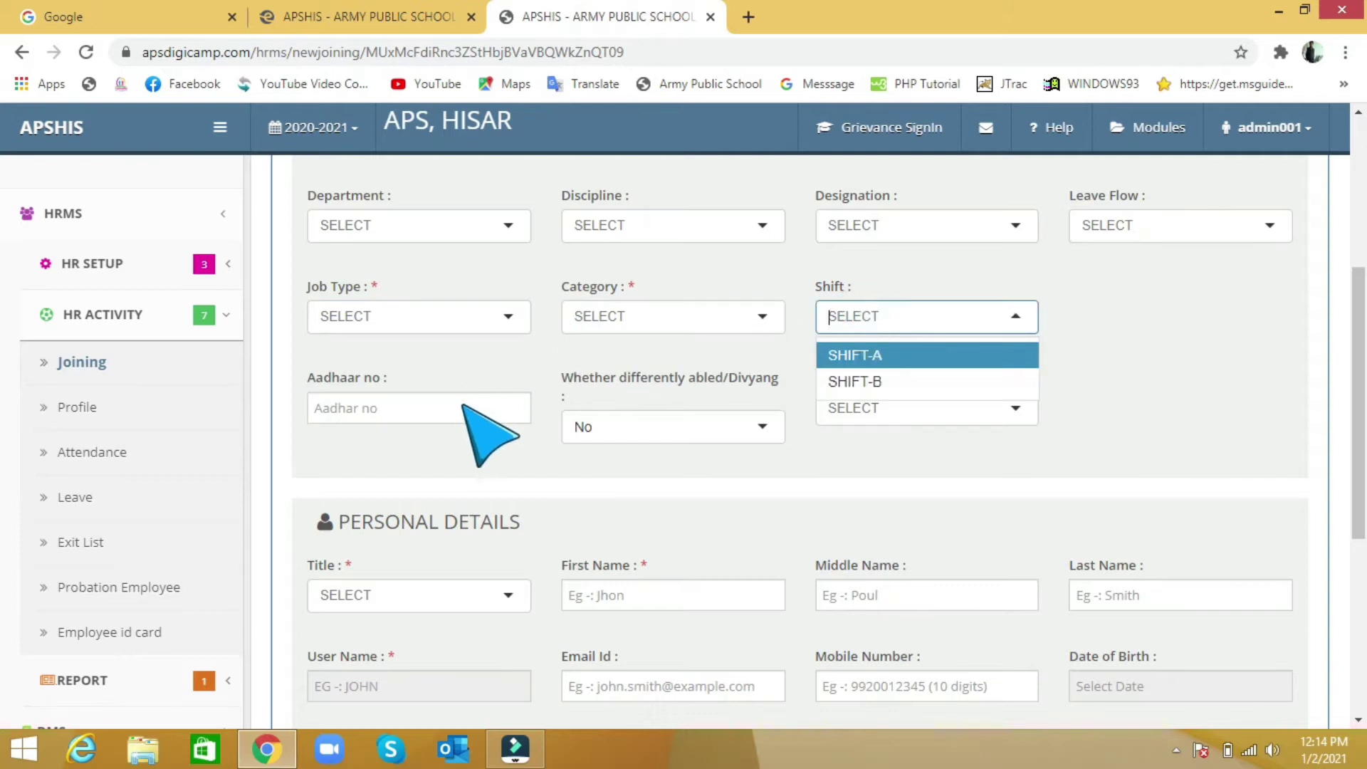
Step: Review the Personal Details section down to the Device-Id field, and return to the beginning of the joining form
drag(1360, 295, 1361, 430)
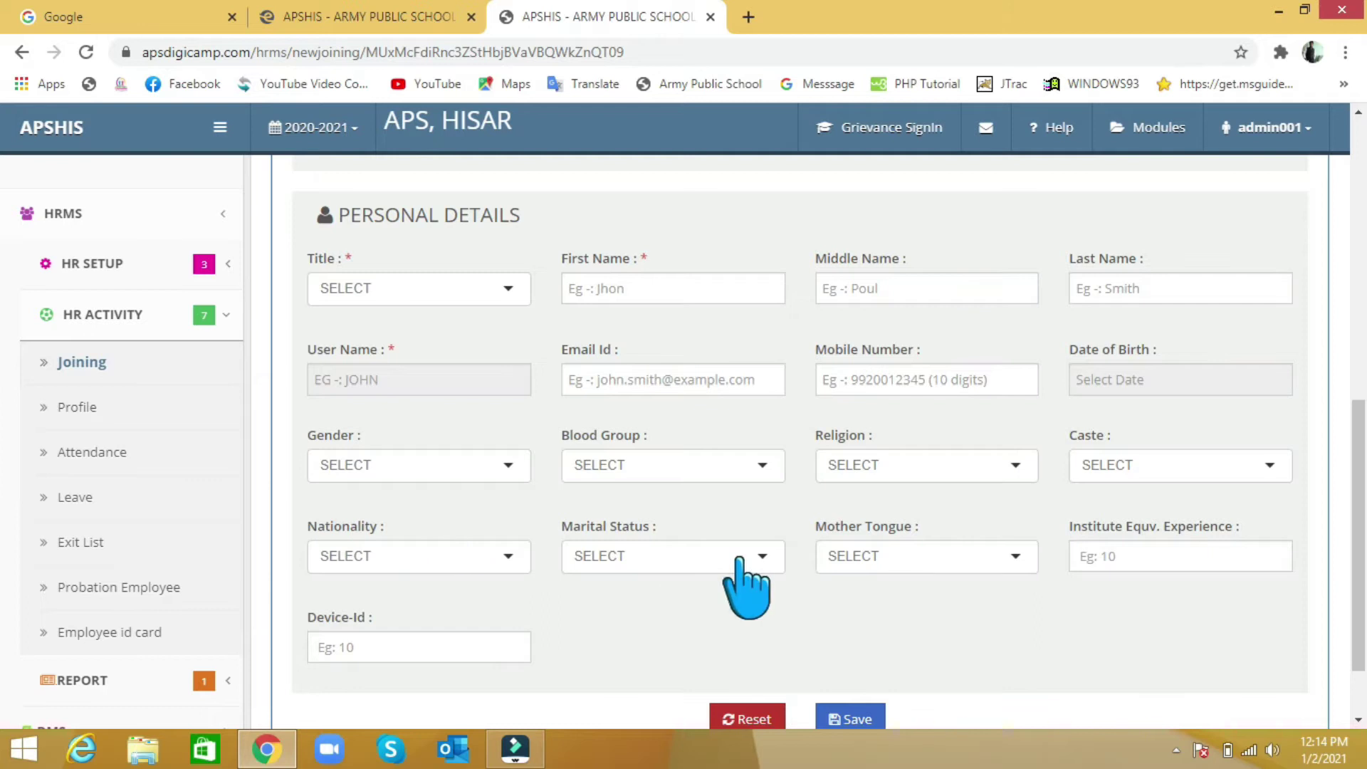
scroll(1358, 352, down, 1)
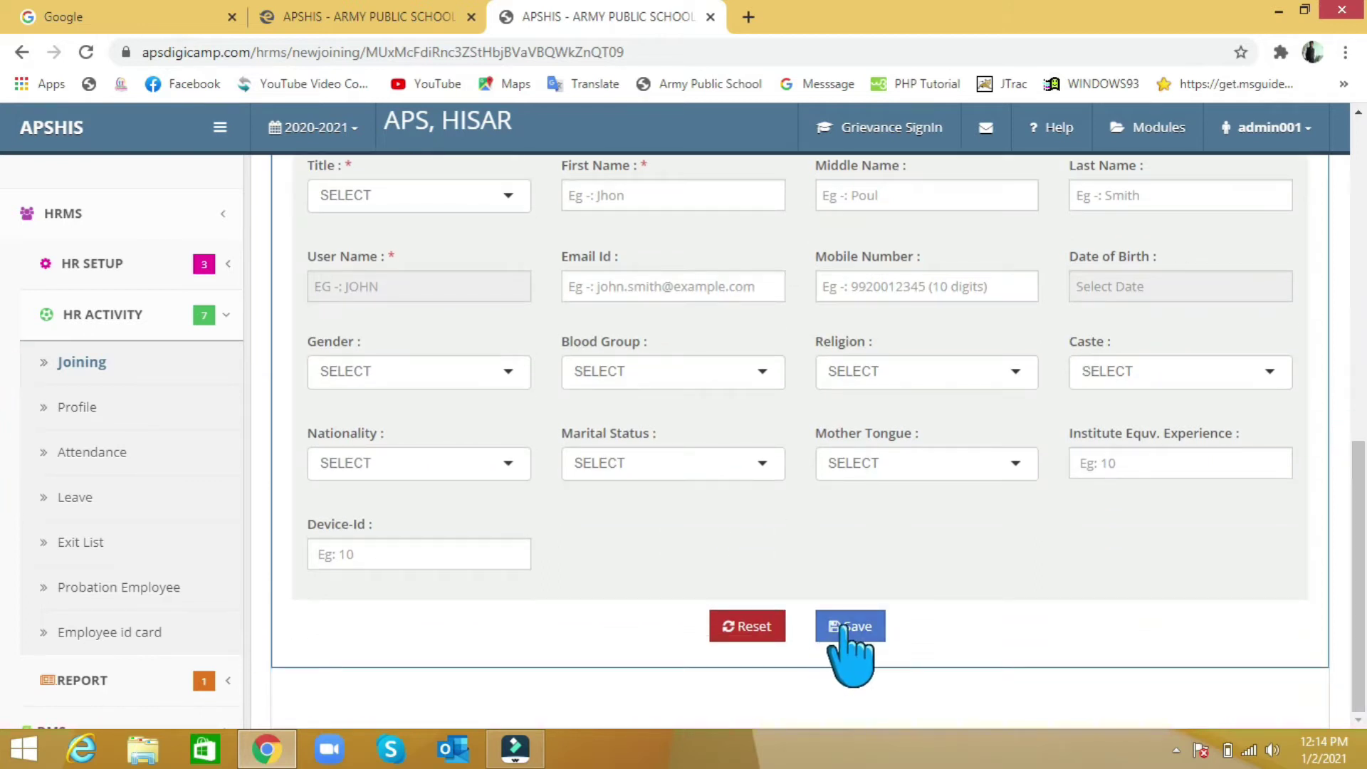
click(363, 554)
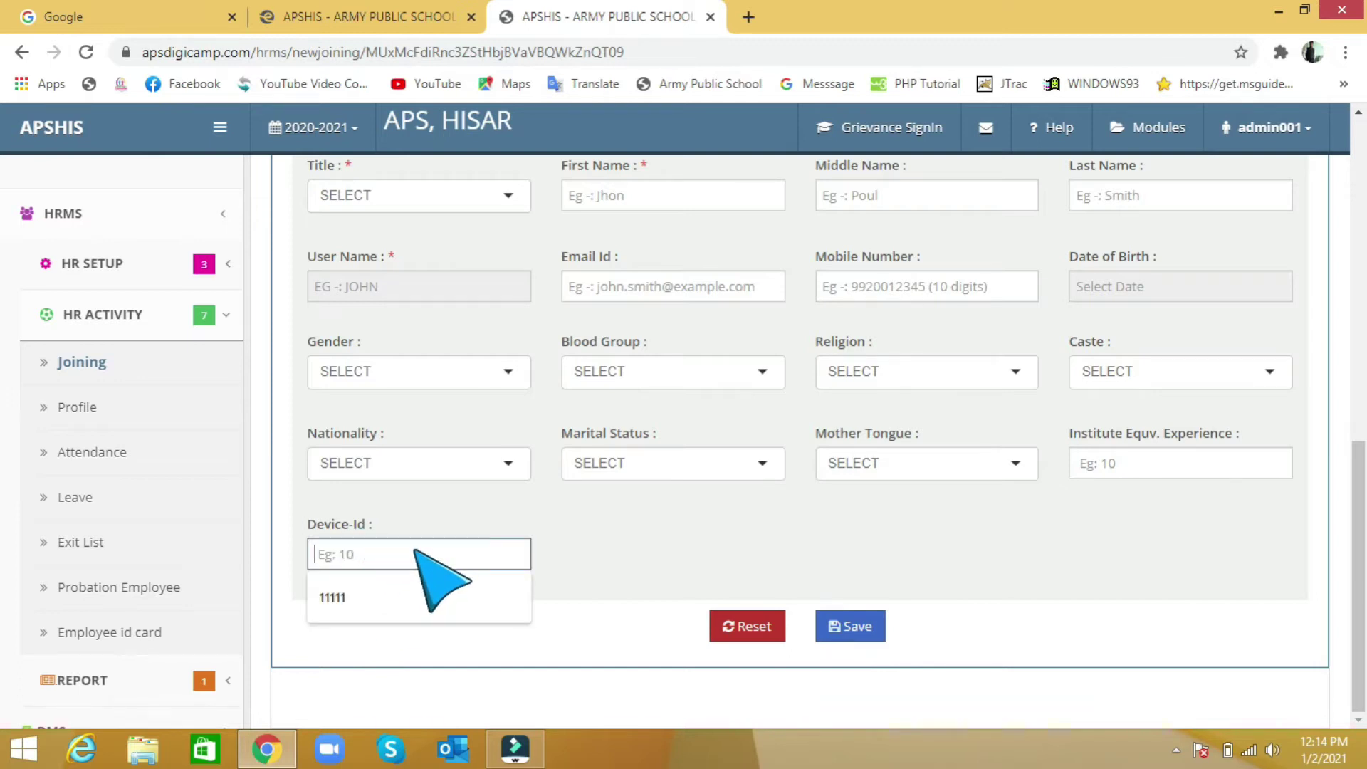
click(616, 496)
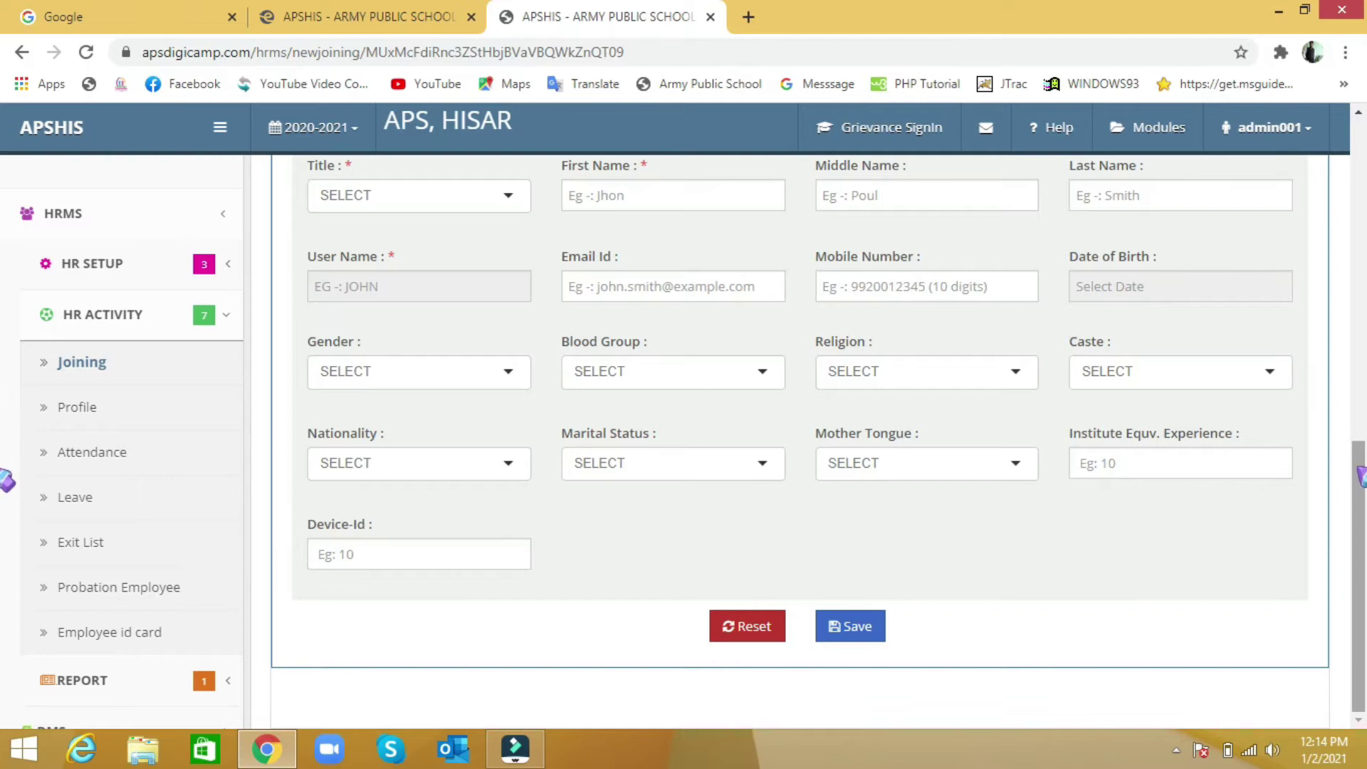
drag(1358, 477, 1358, 166)
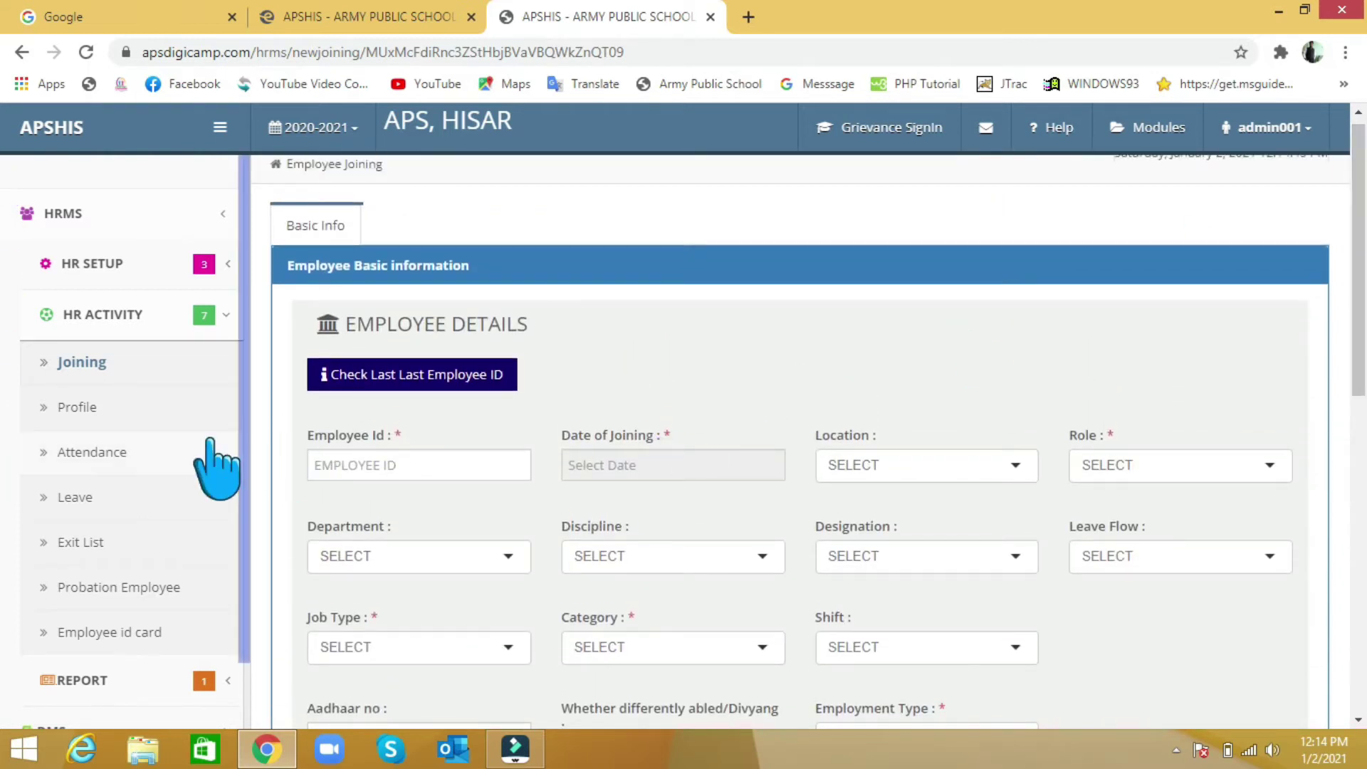
Step: Open the employee Profile list under HR Activity and view its last page before returning to page 1
click(69, 404)
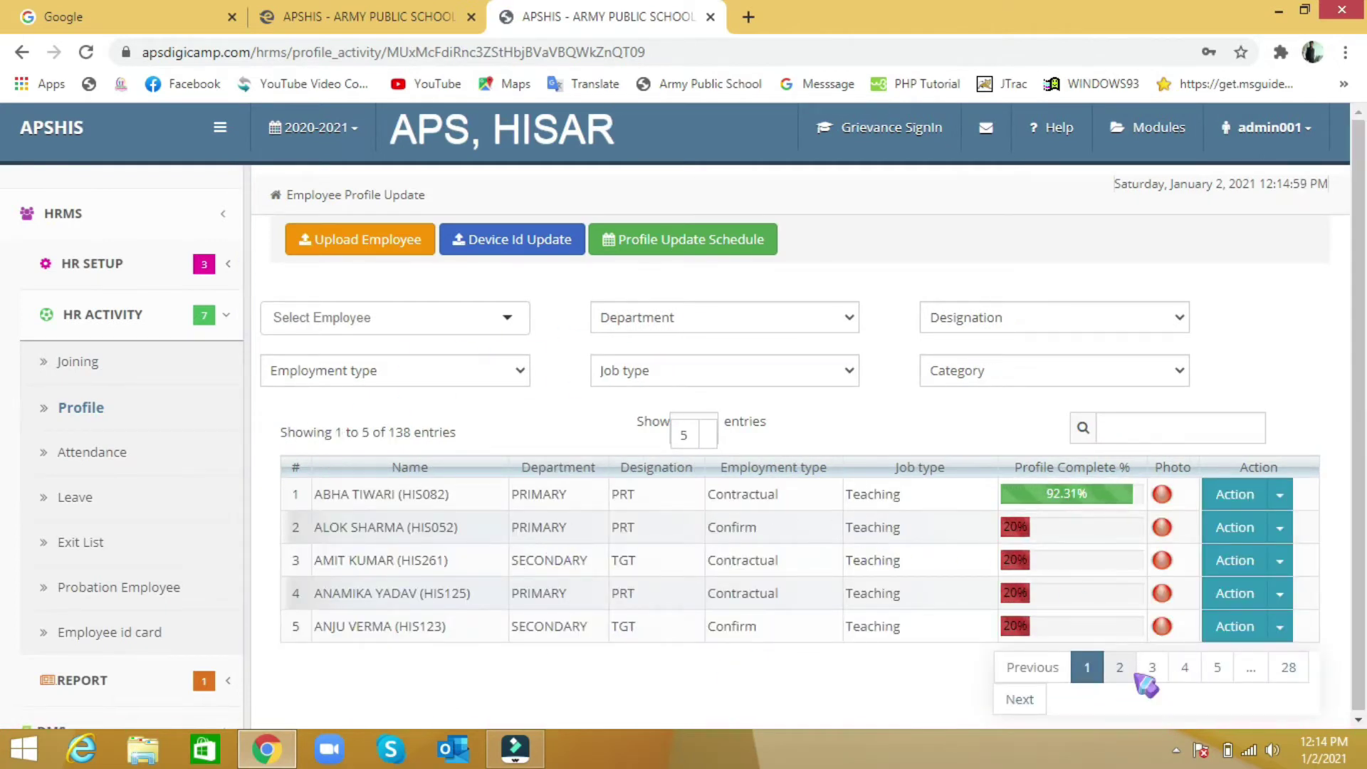
click(1289, 669)
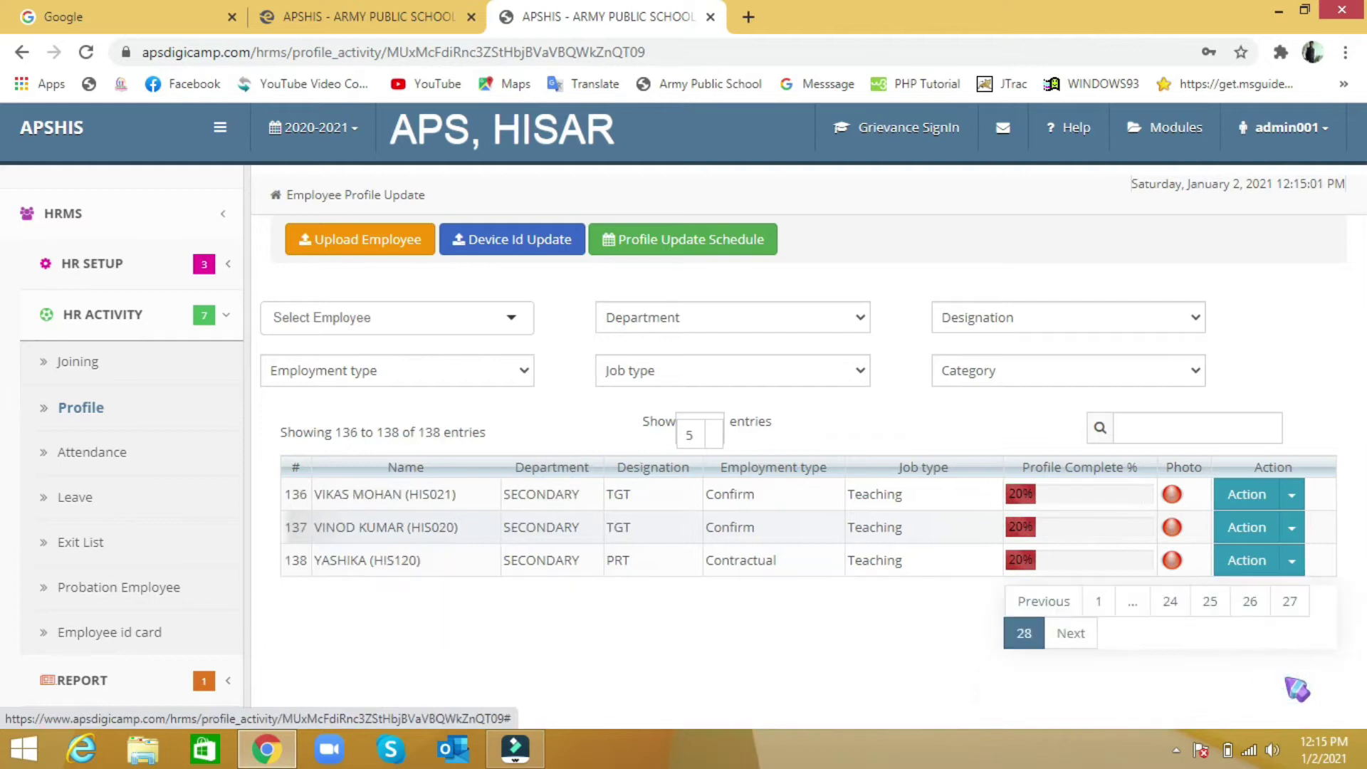
click(1100, 605)
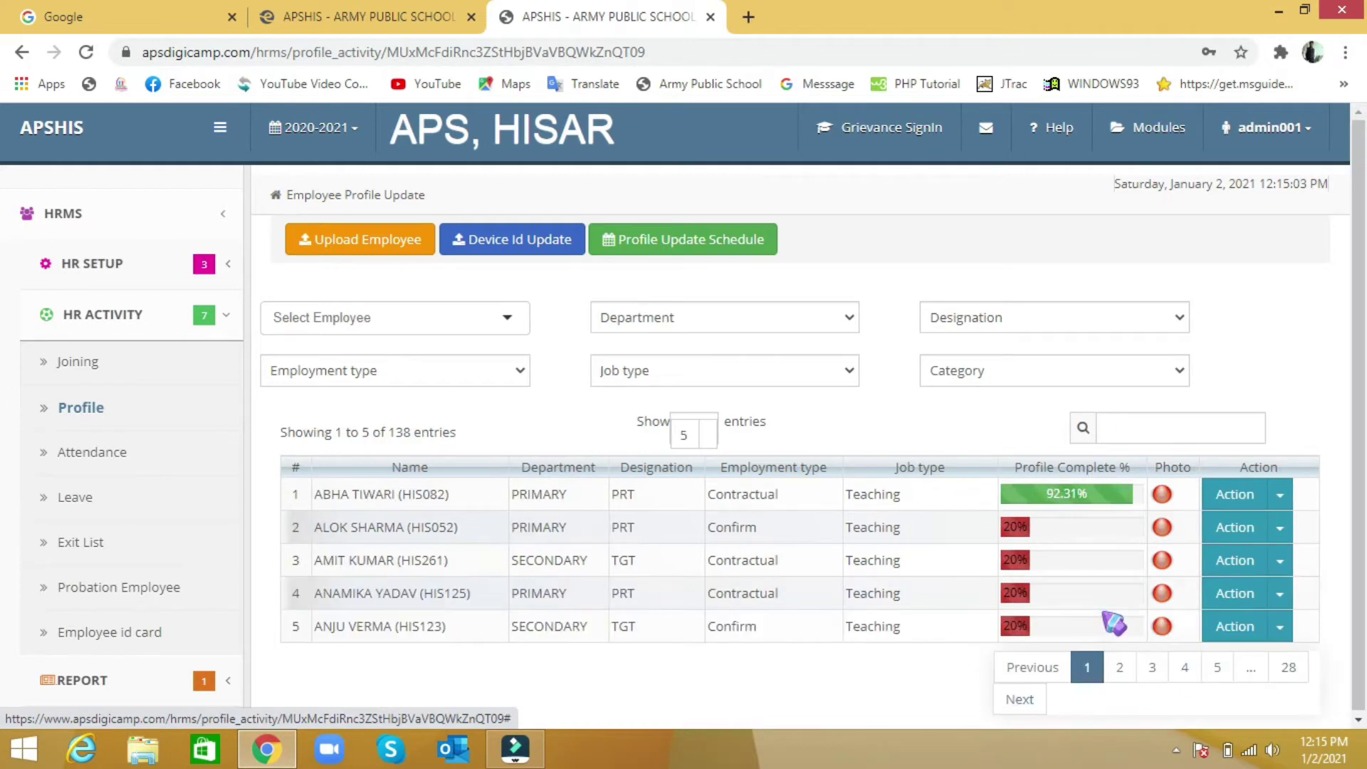
Step: Filter the profile list to the first employee offered in the employee selector
click(487, 319)
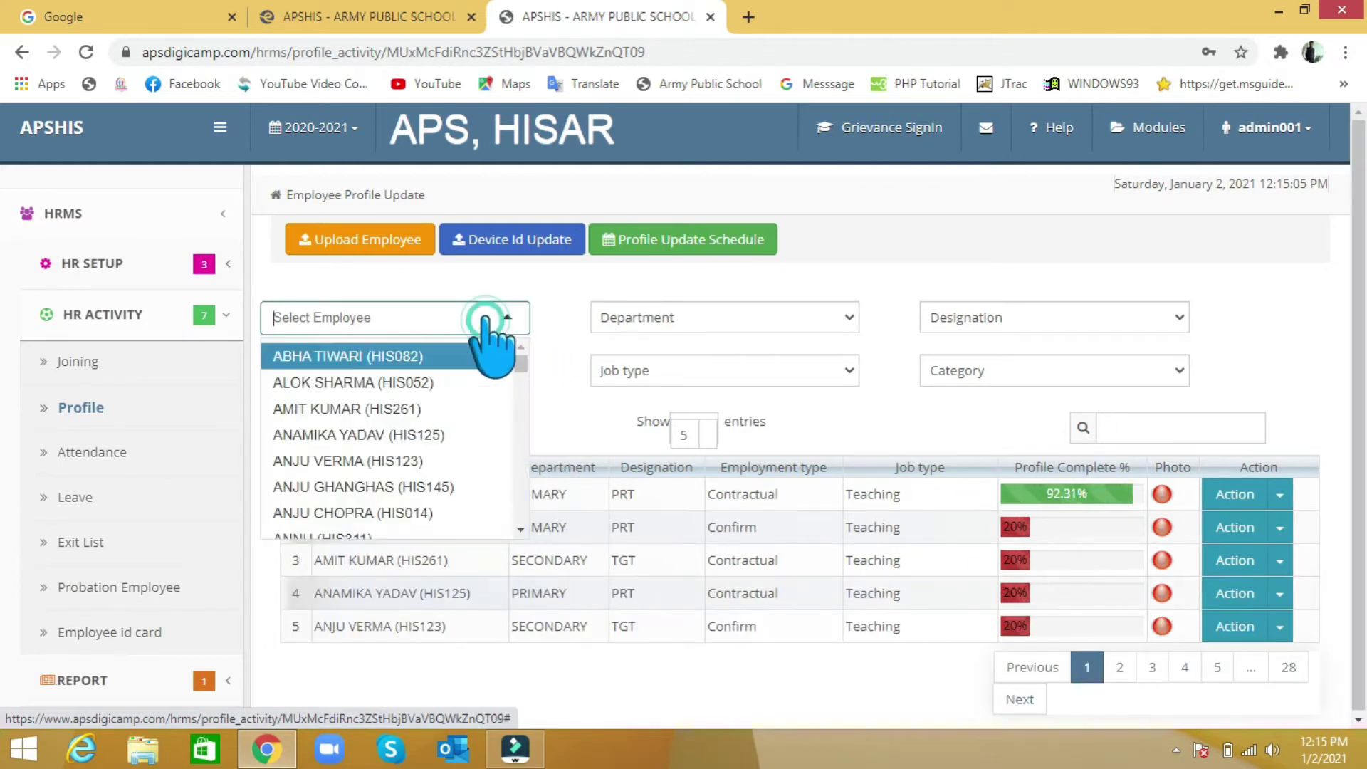
click(442, 357)
click(637, 318)
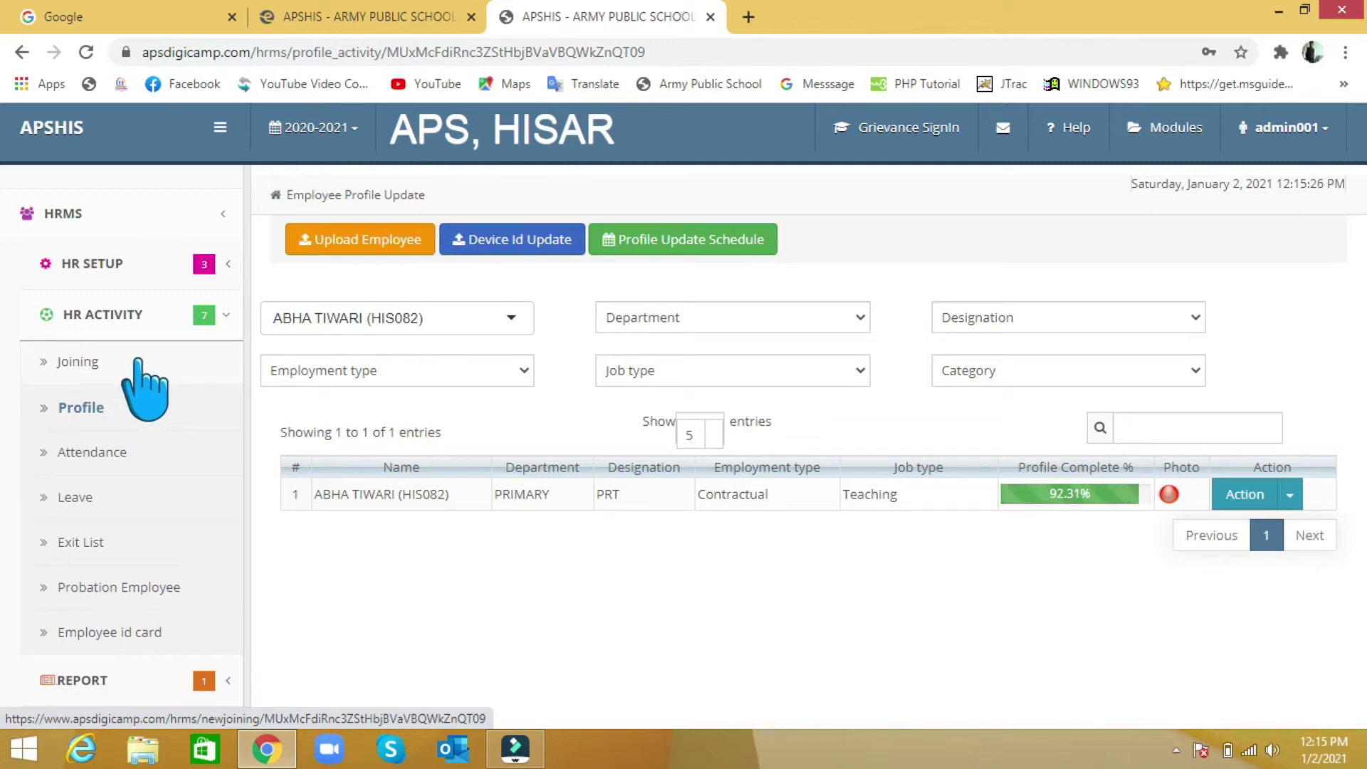
Step: Look at the Upload Employee, Device Id Update and Profile Update Schedule windows, closing each without entering anything
click(383, 241)
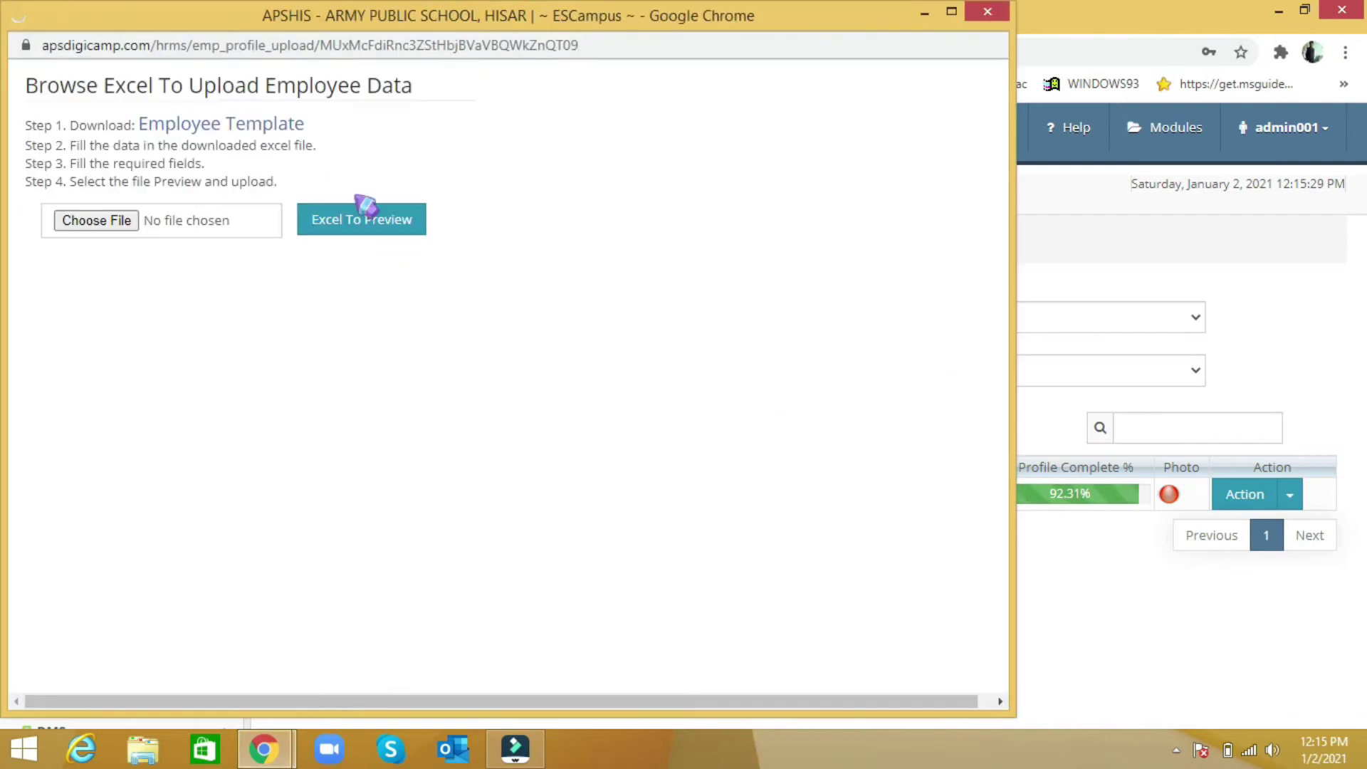
click(988, 13)
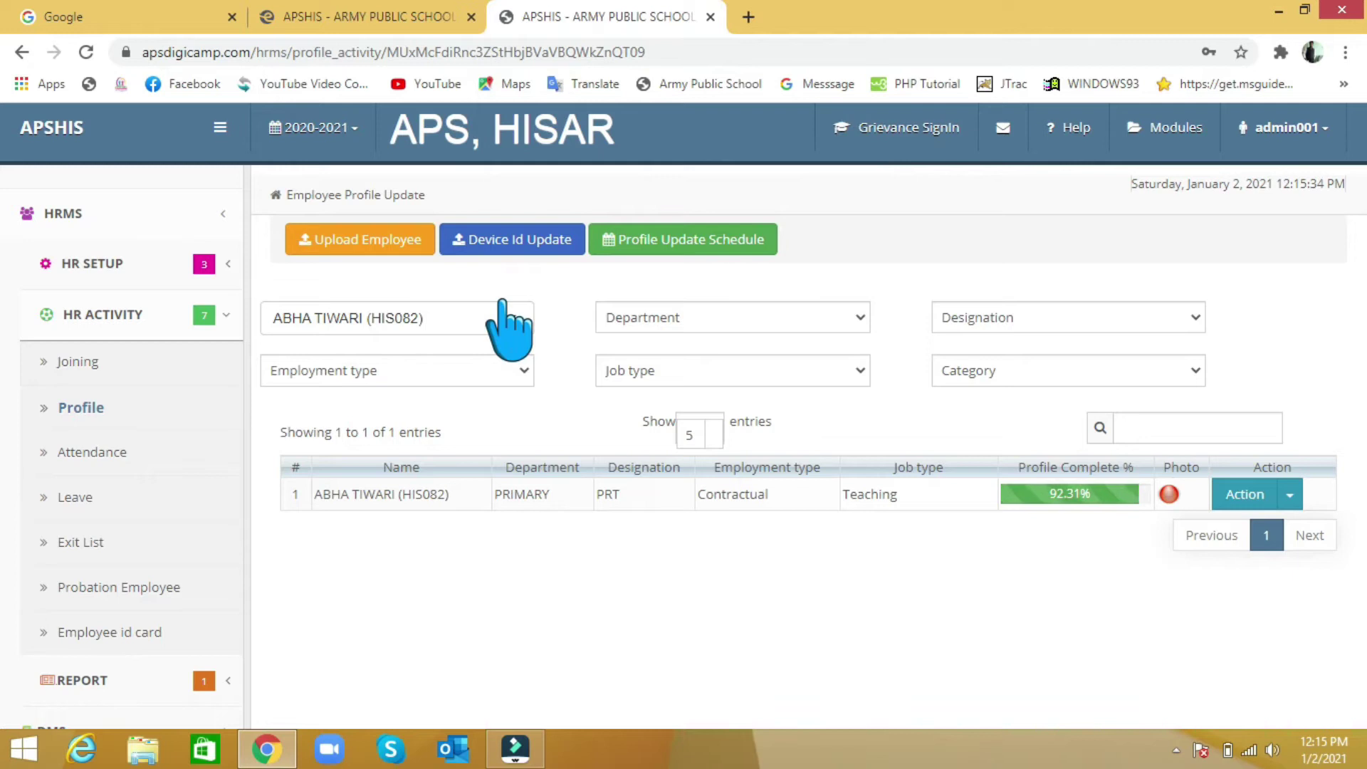
click(516, 244)
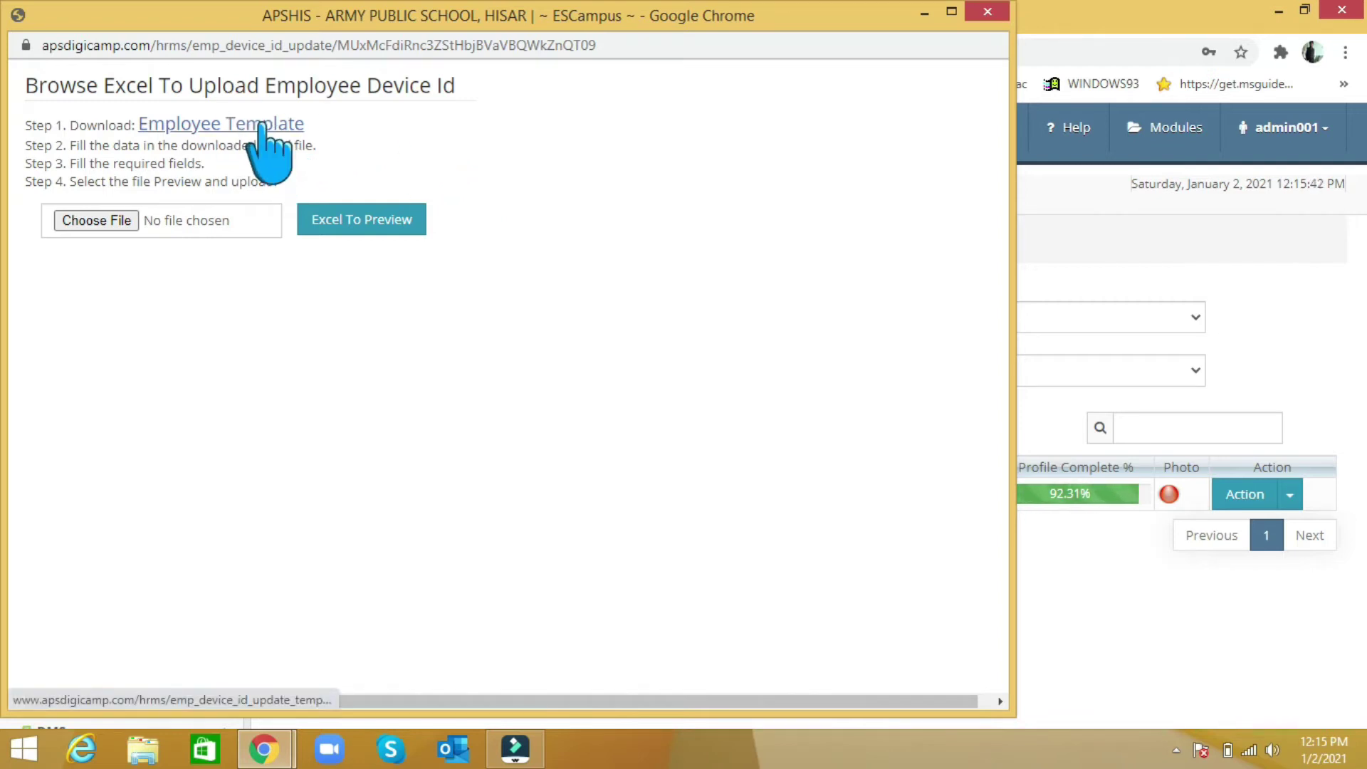
click(986, 11)
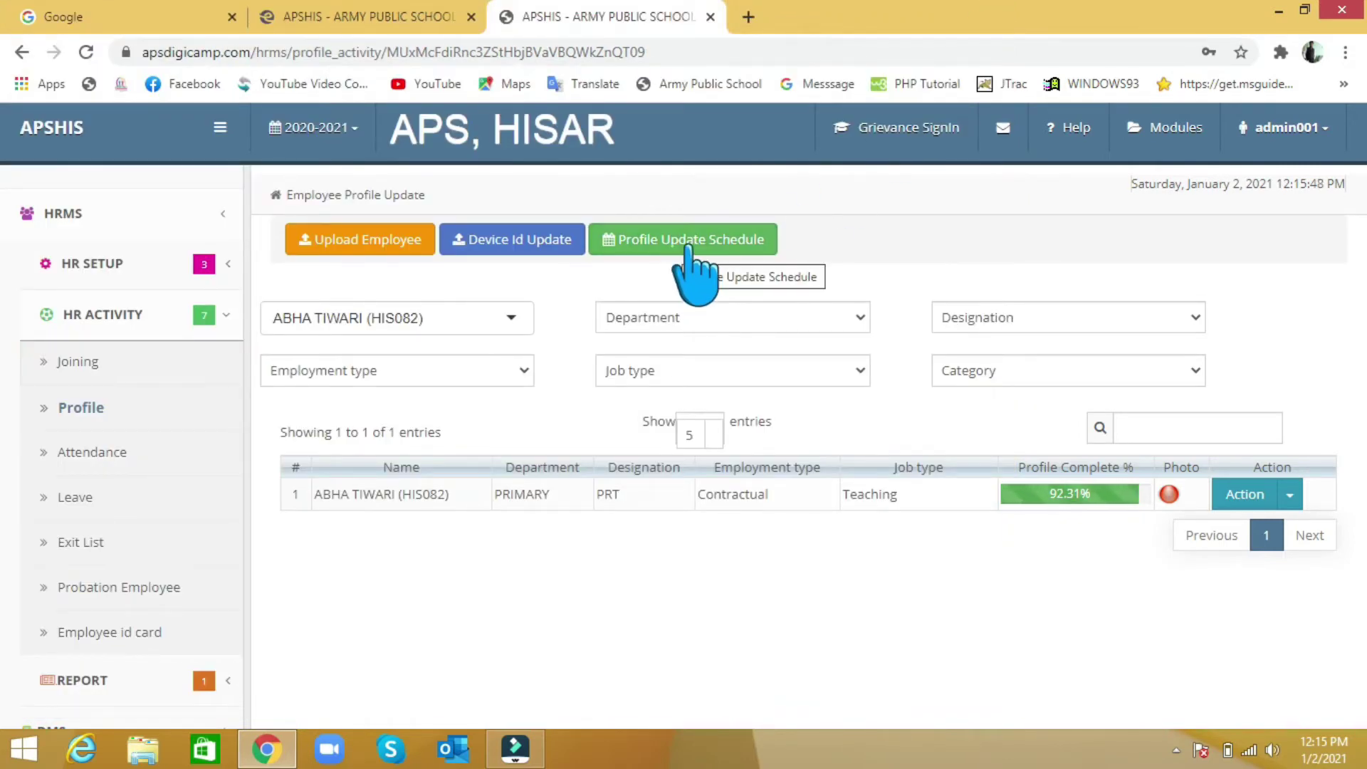
click(687, 246)
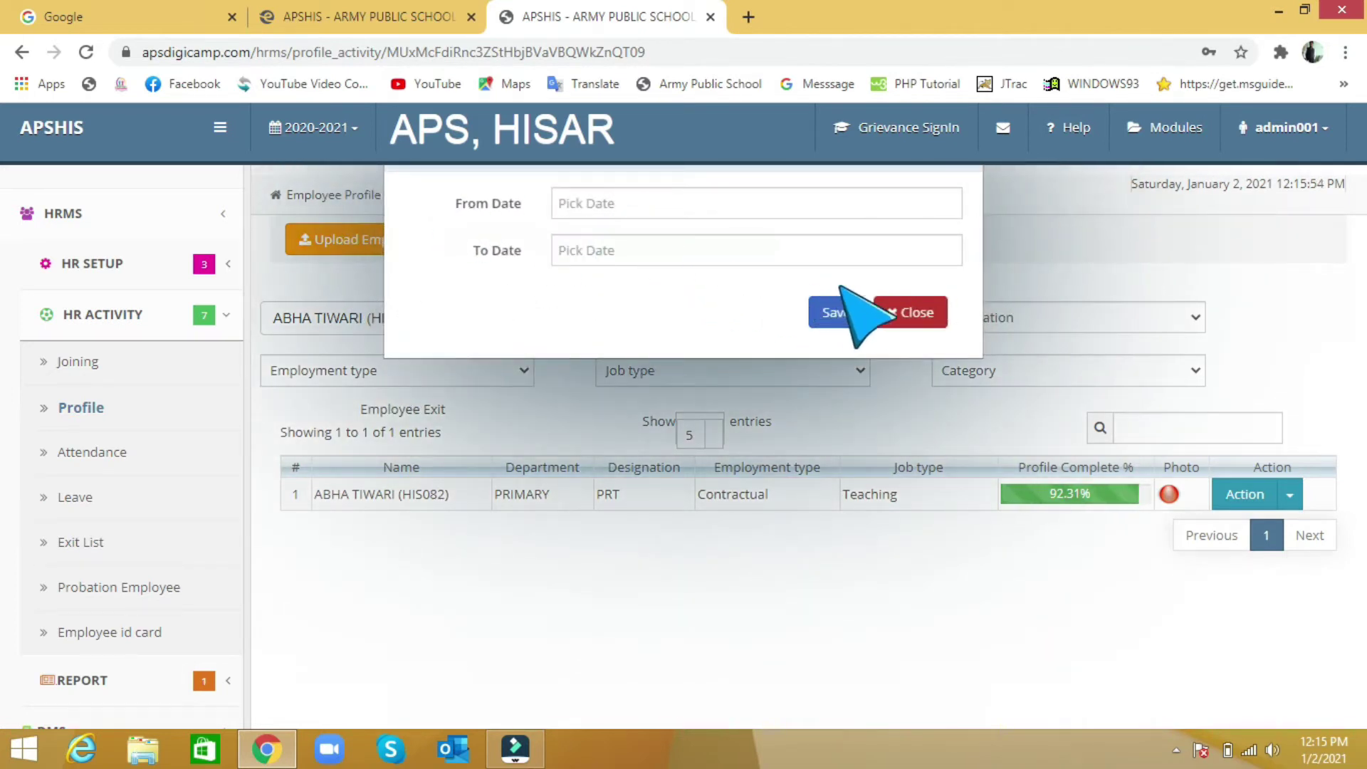
click(910, 313)
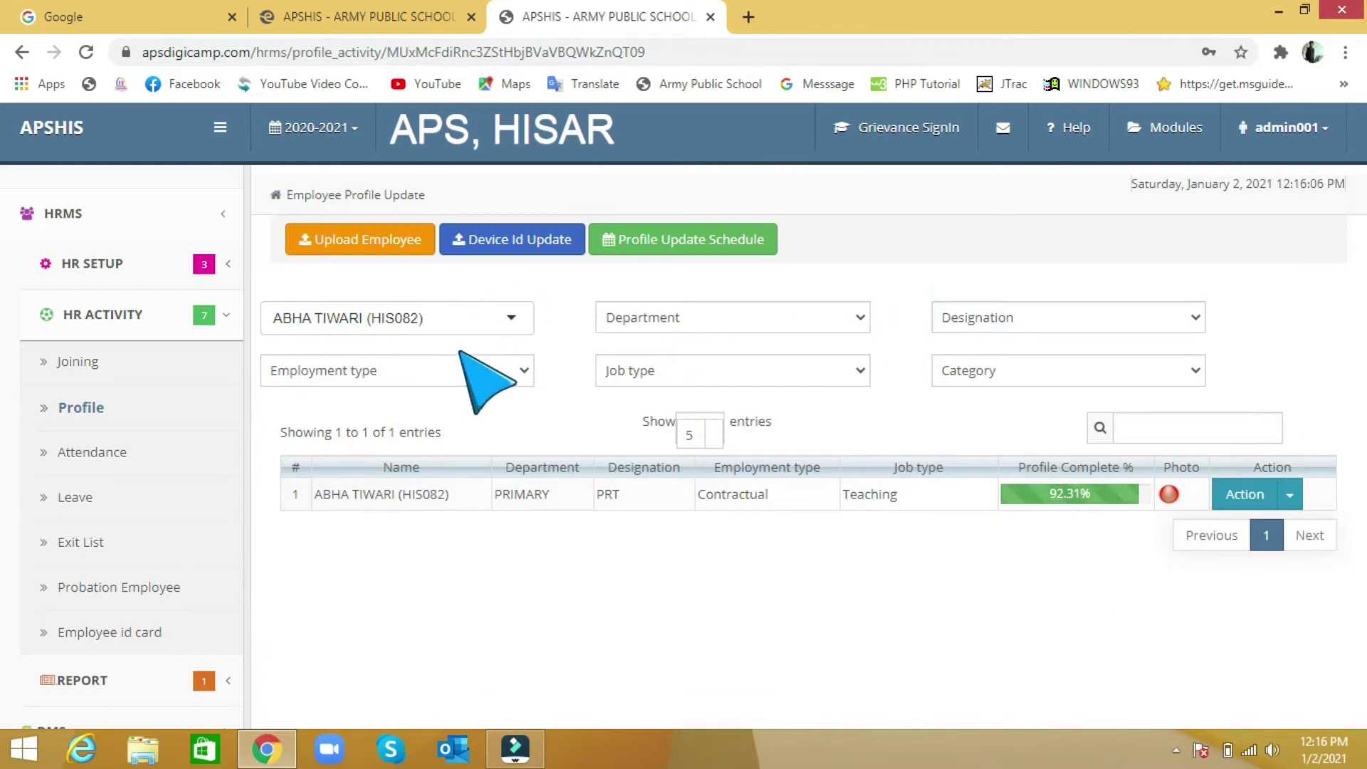
Step: Open the filtered employee's profile for viewing and updating, and show its Account Info section
click(1290, 496)
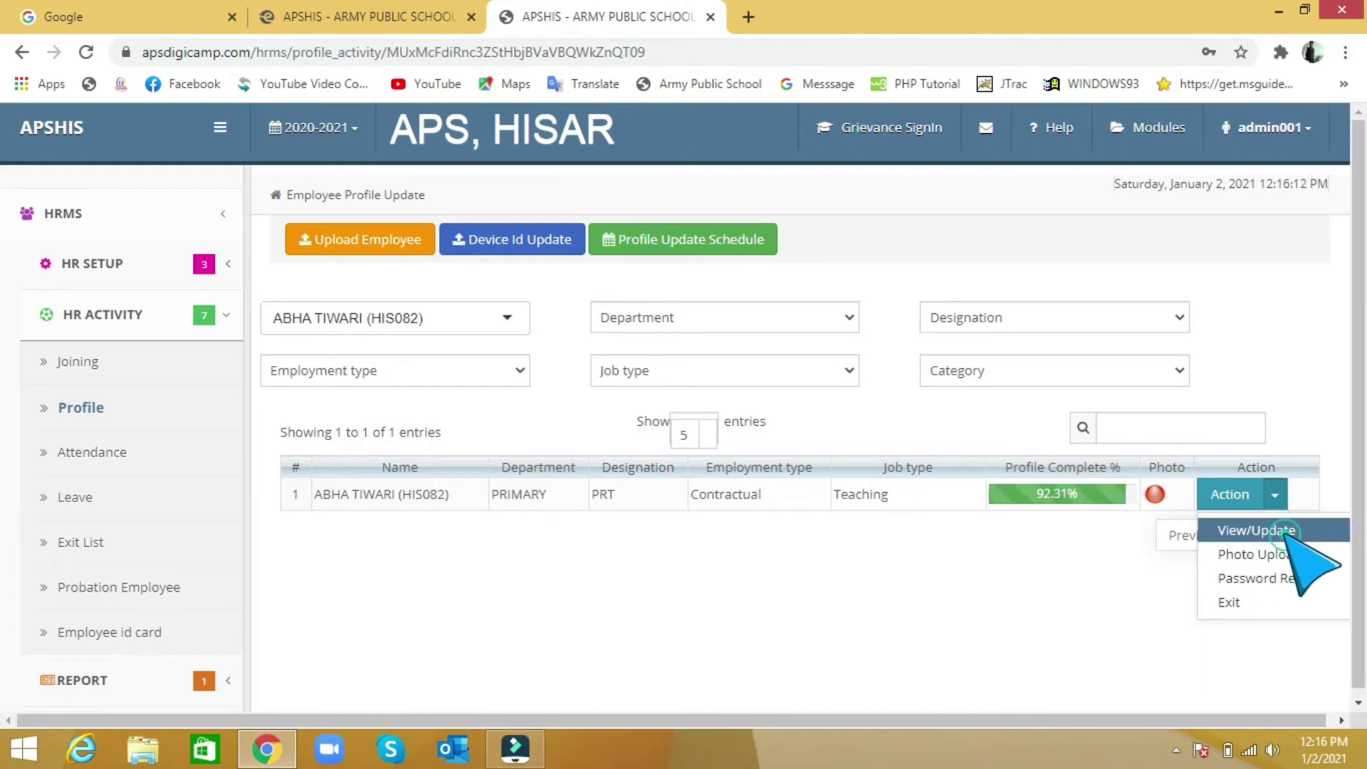
click(1287, 533)
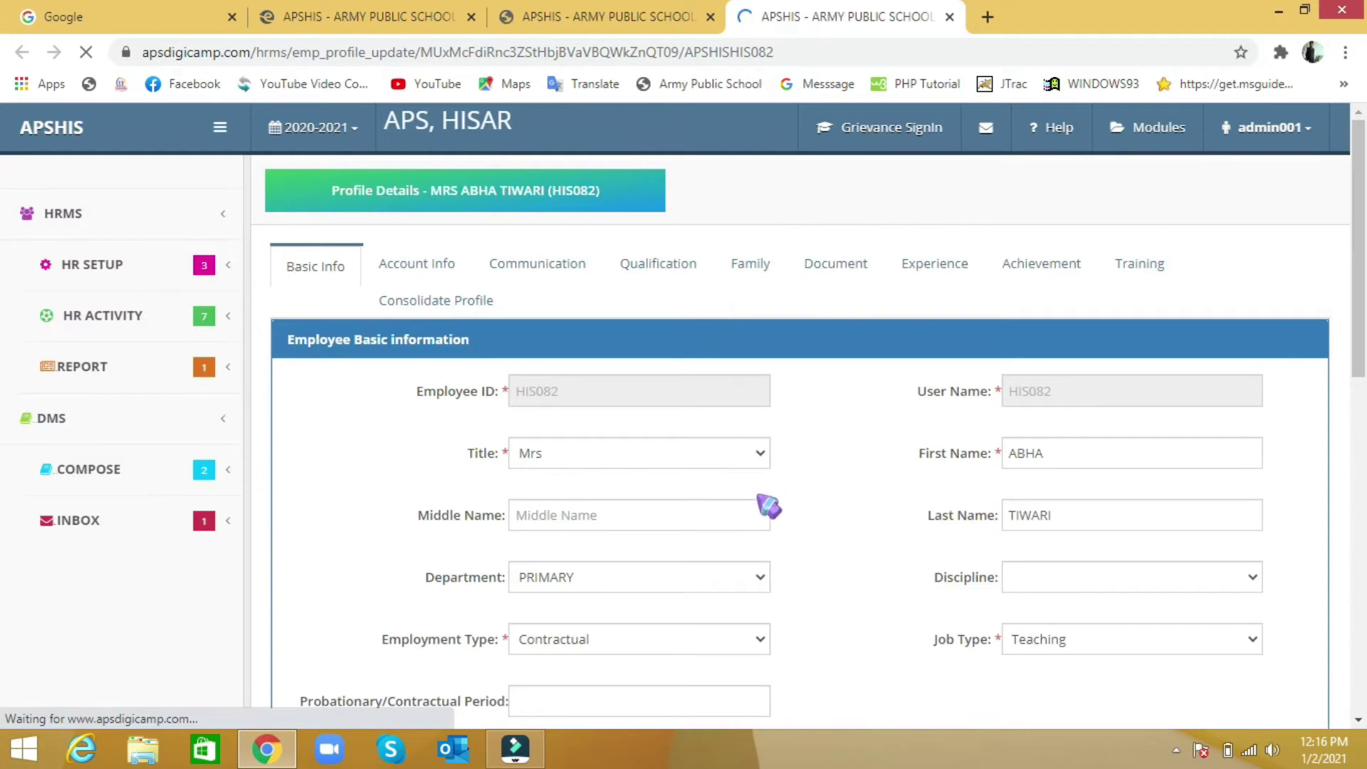
click(432, 264)
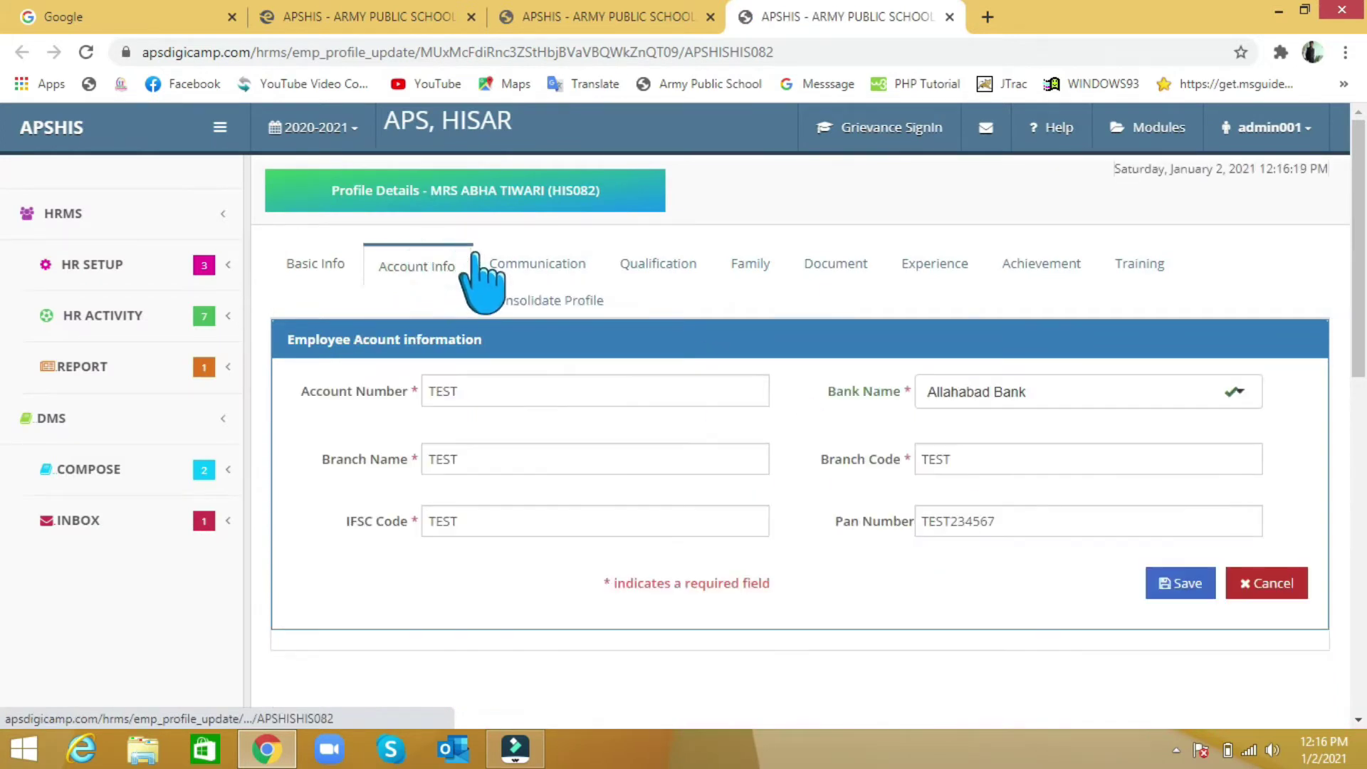
Step: Look through the employee's profile sections from Communication to Training and the Consolidate Profile, and close the profile page
click(545, 263)
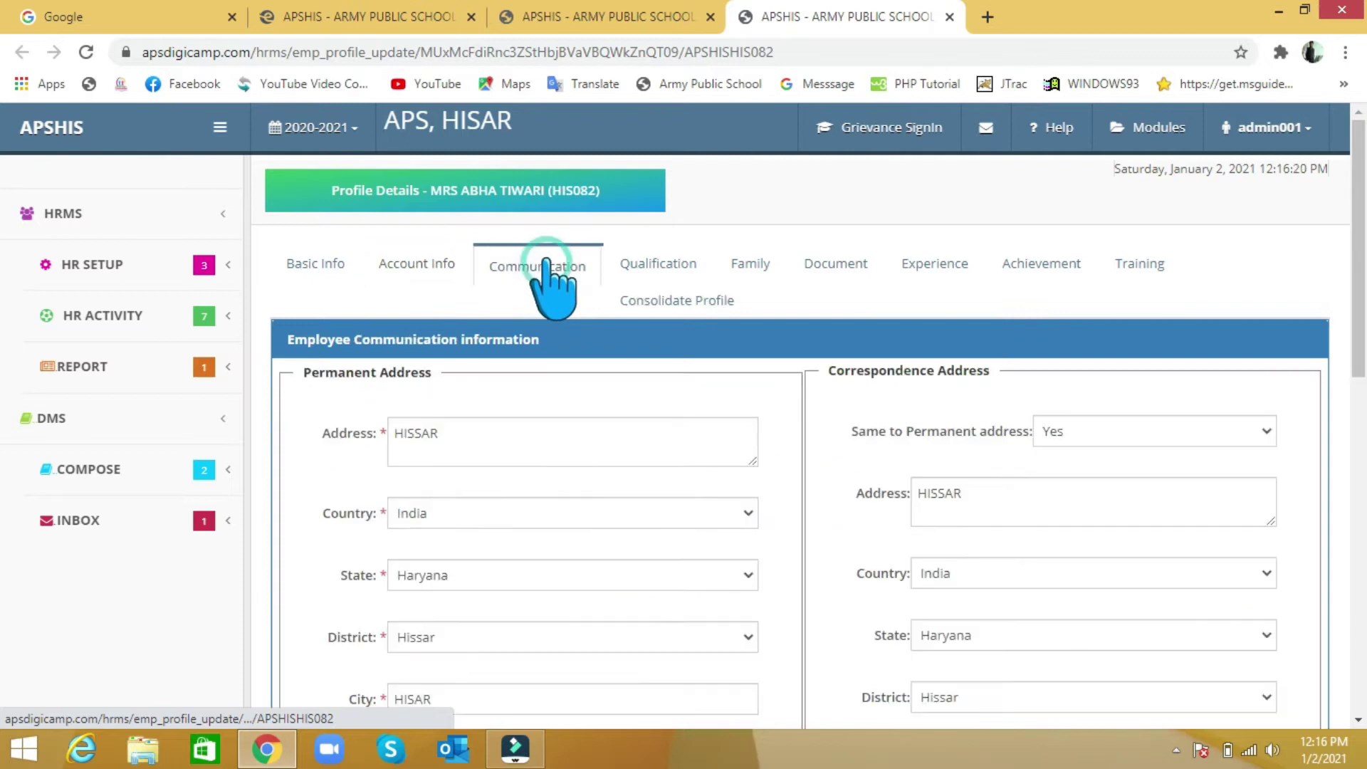
click(651, 265)
click(772, 272)
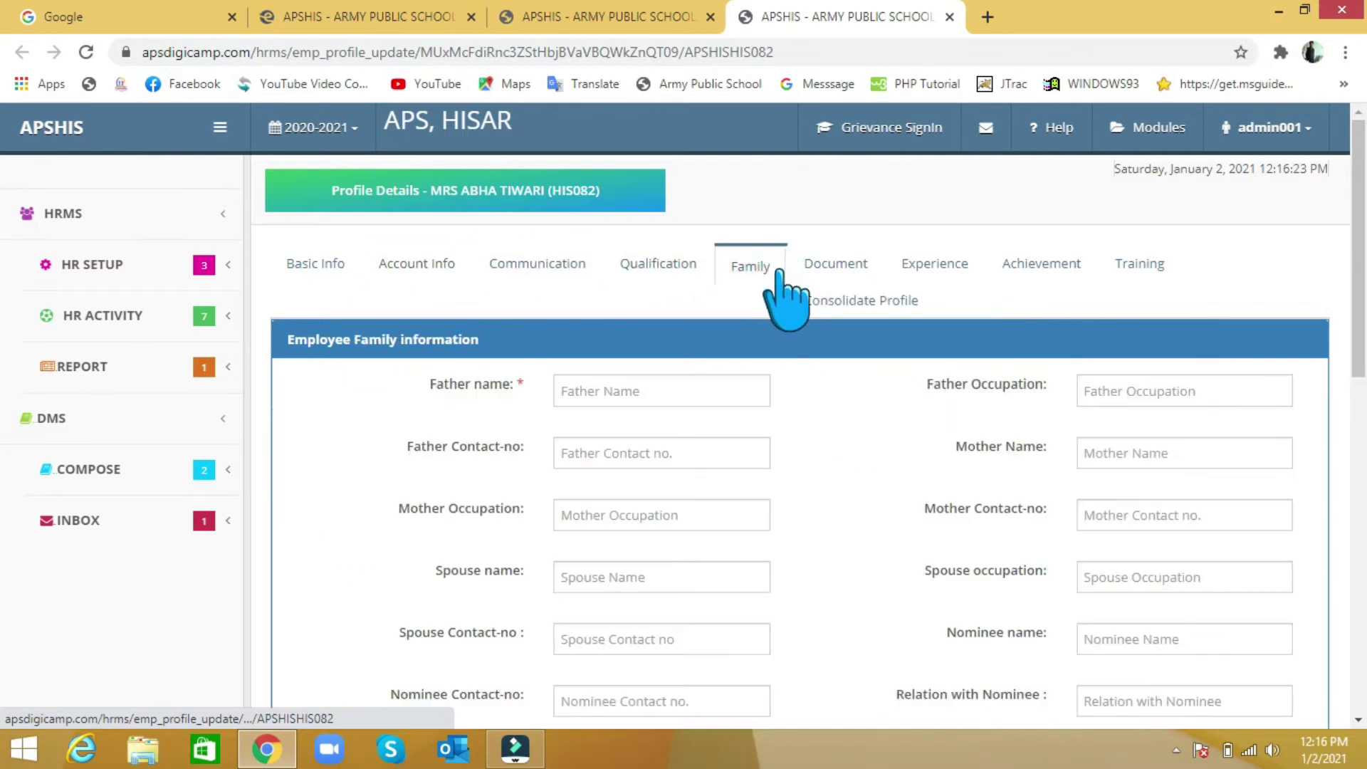
click(841, 271)
click(949, 263)
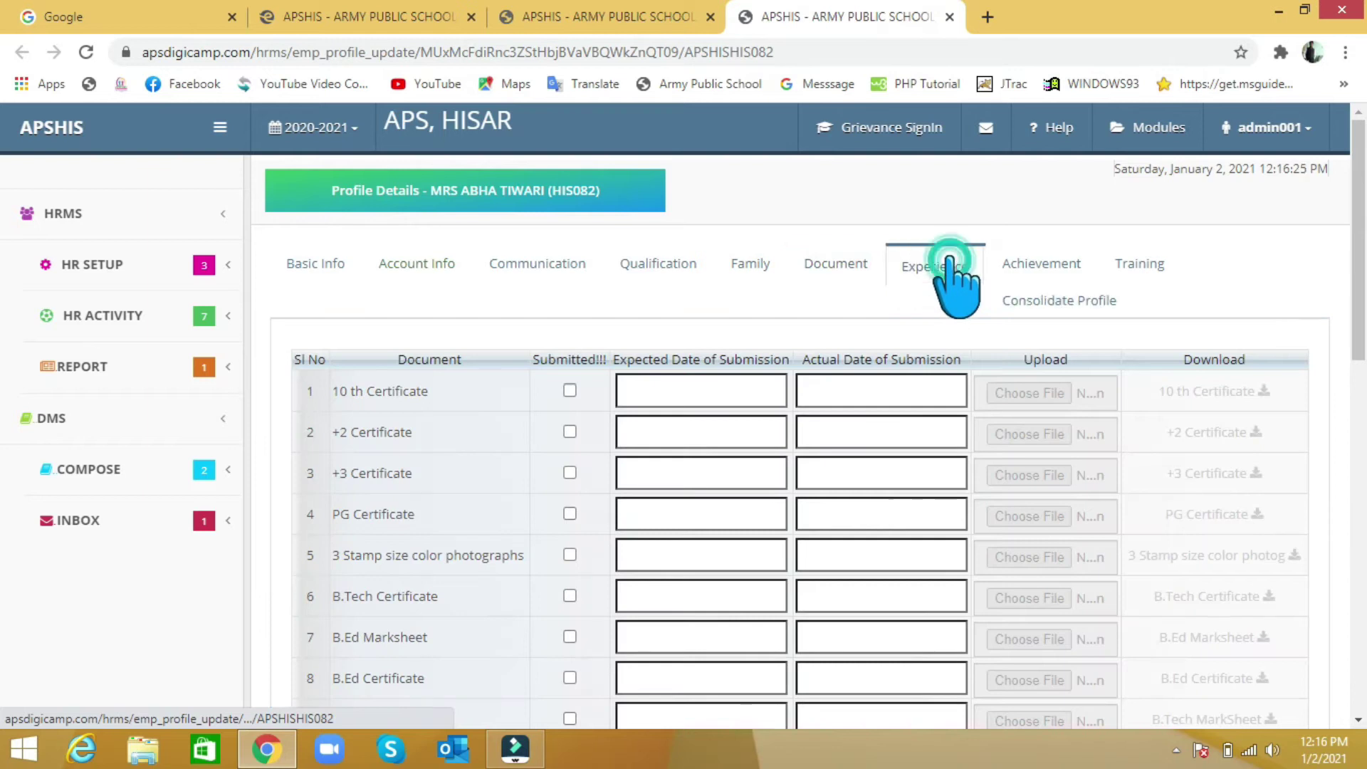
click(1029, 262)
click(1137, 268)
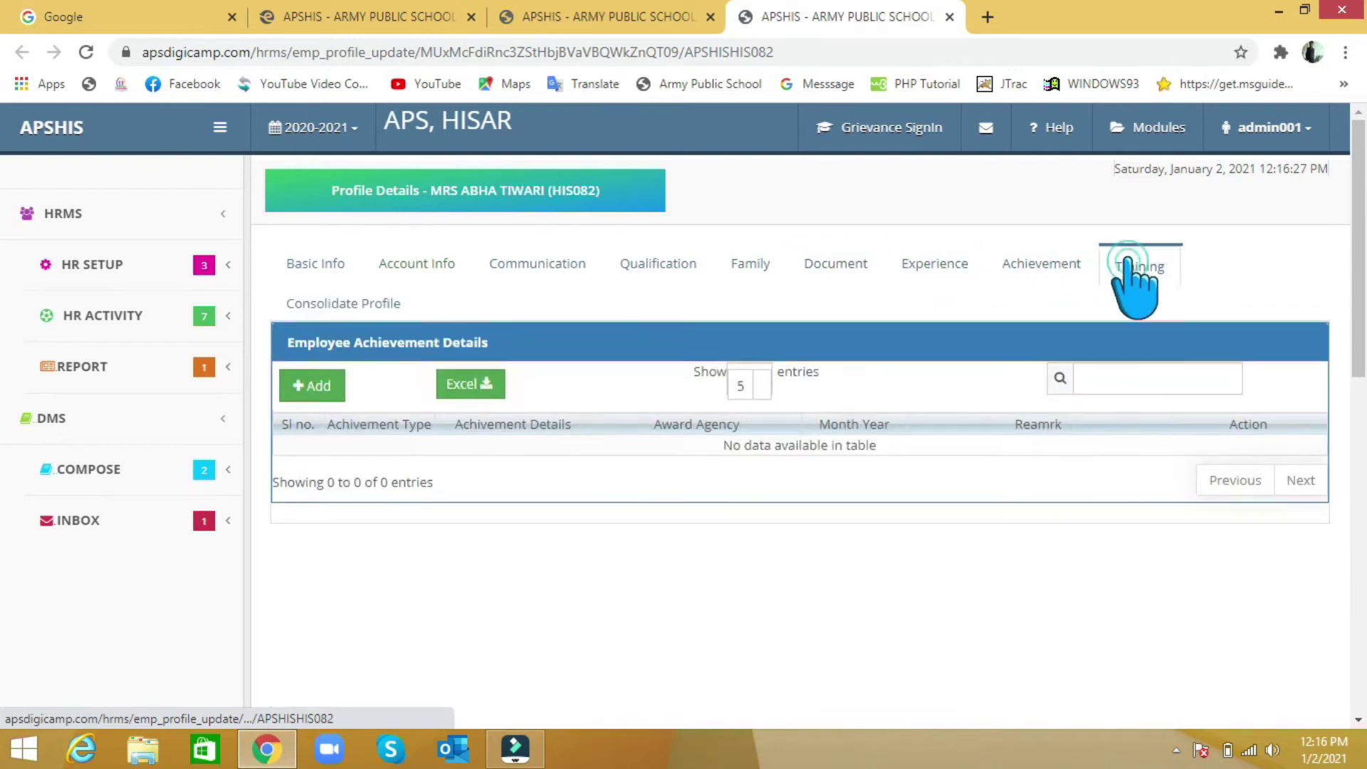
click(384, 305)
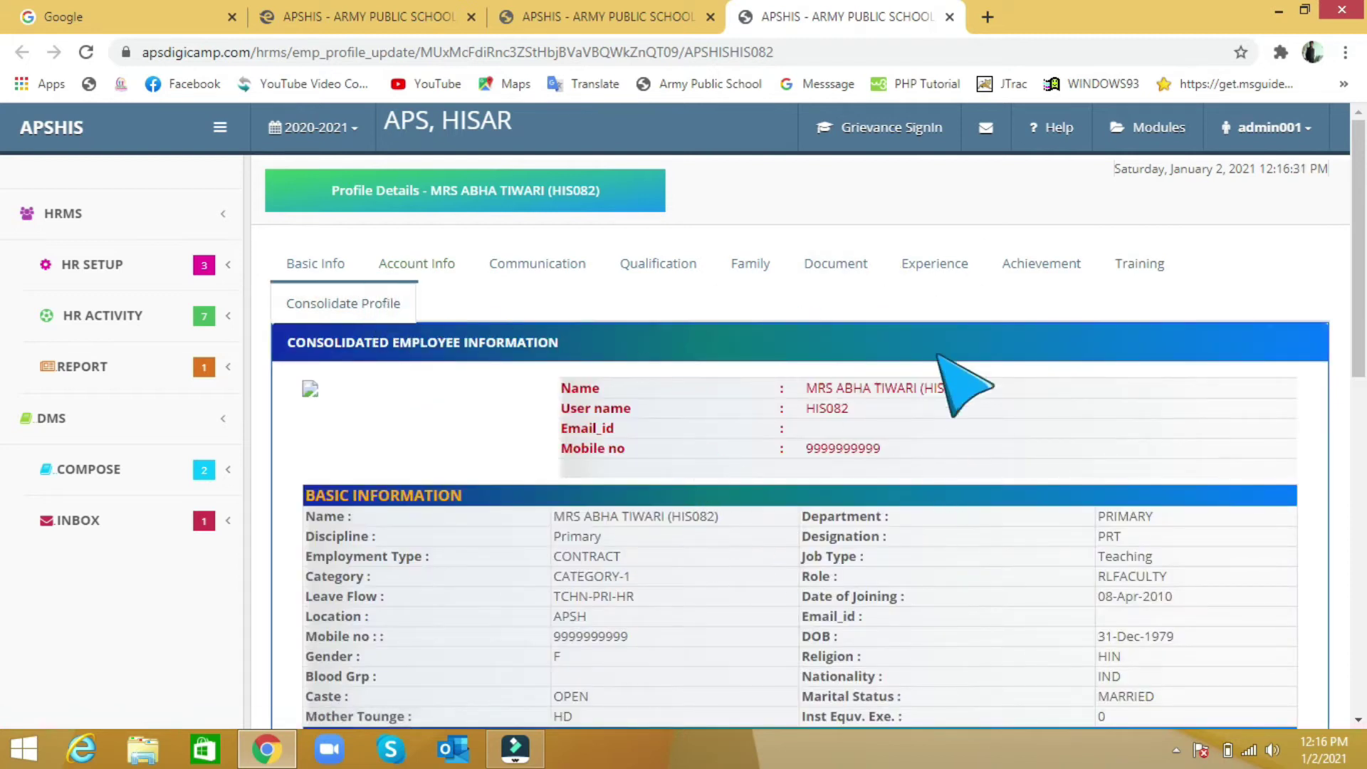
click(950, 17)
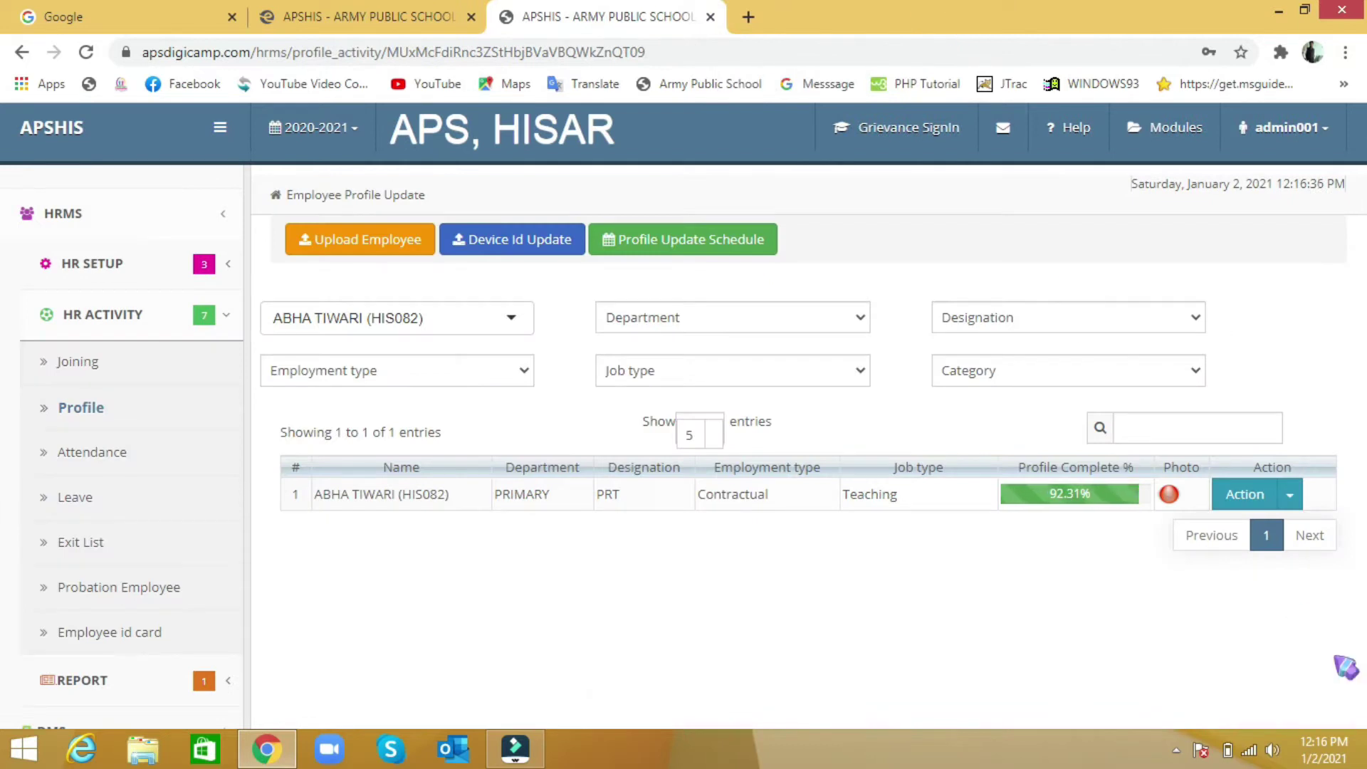
Step: View the Photo Upload window for the filtered employee and close it without choosing an image
click(1289, 494)
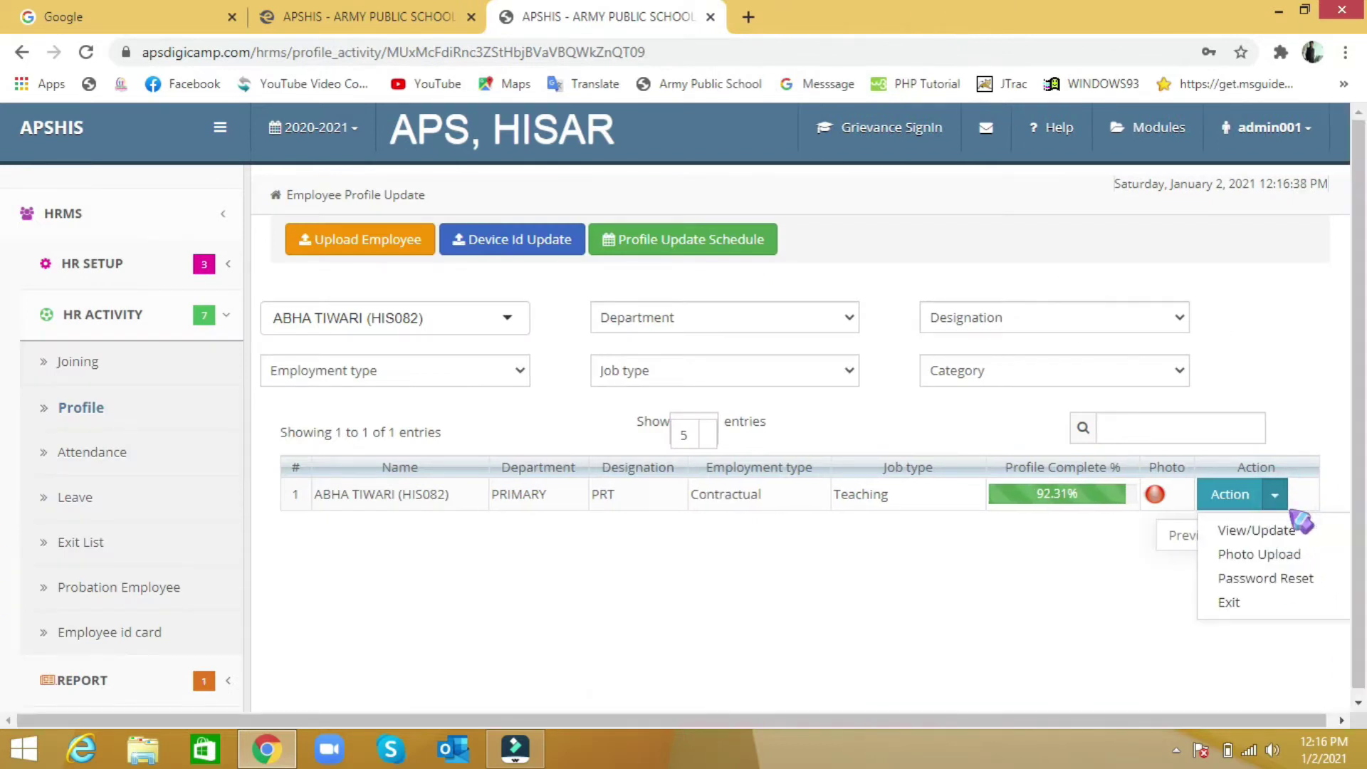
click(1269, 556)
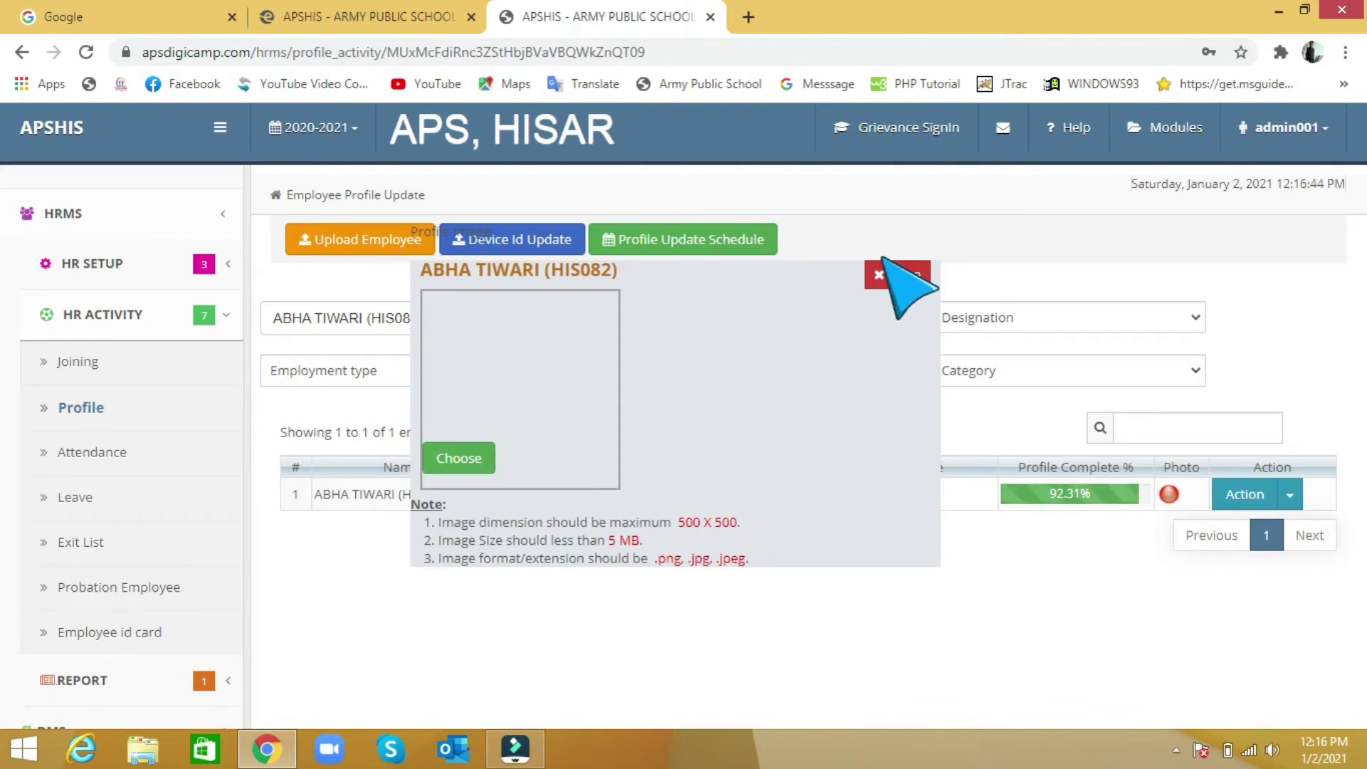
click(898, 278)
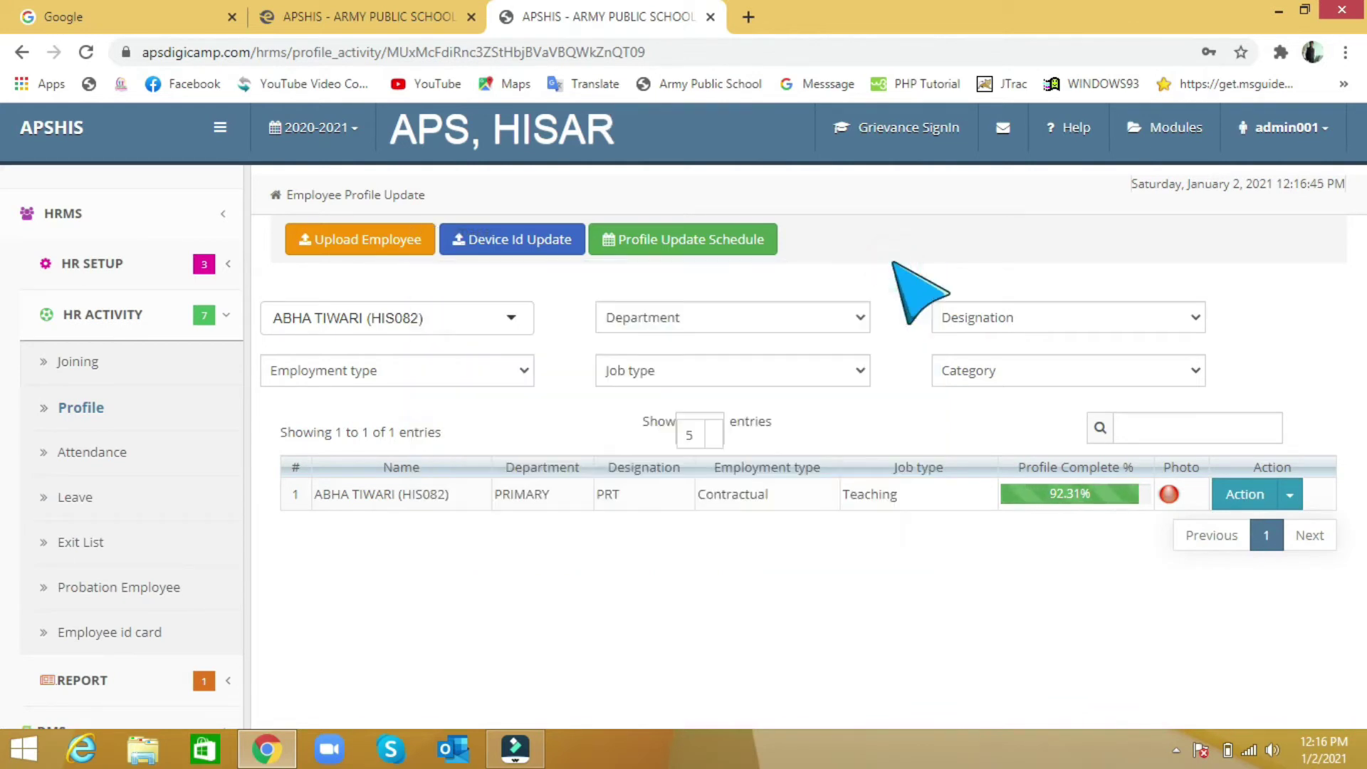
Step: Try out the employee's Exit form with exit type Duplicate Entry, view the exit date calendar, and close the form without saving
click(1292, 494)
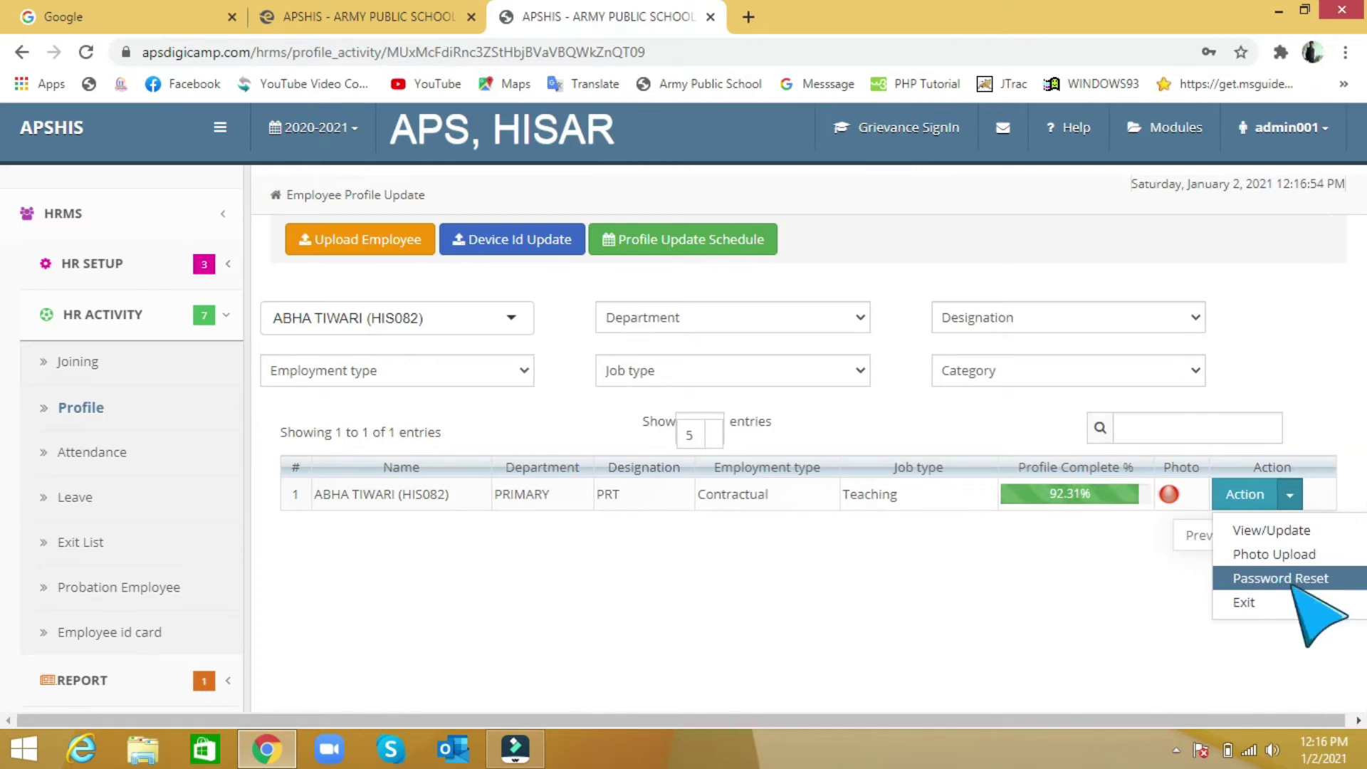
click(1255, 604)
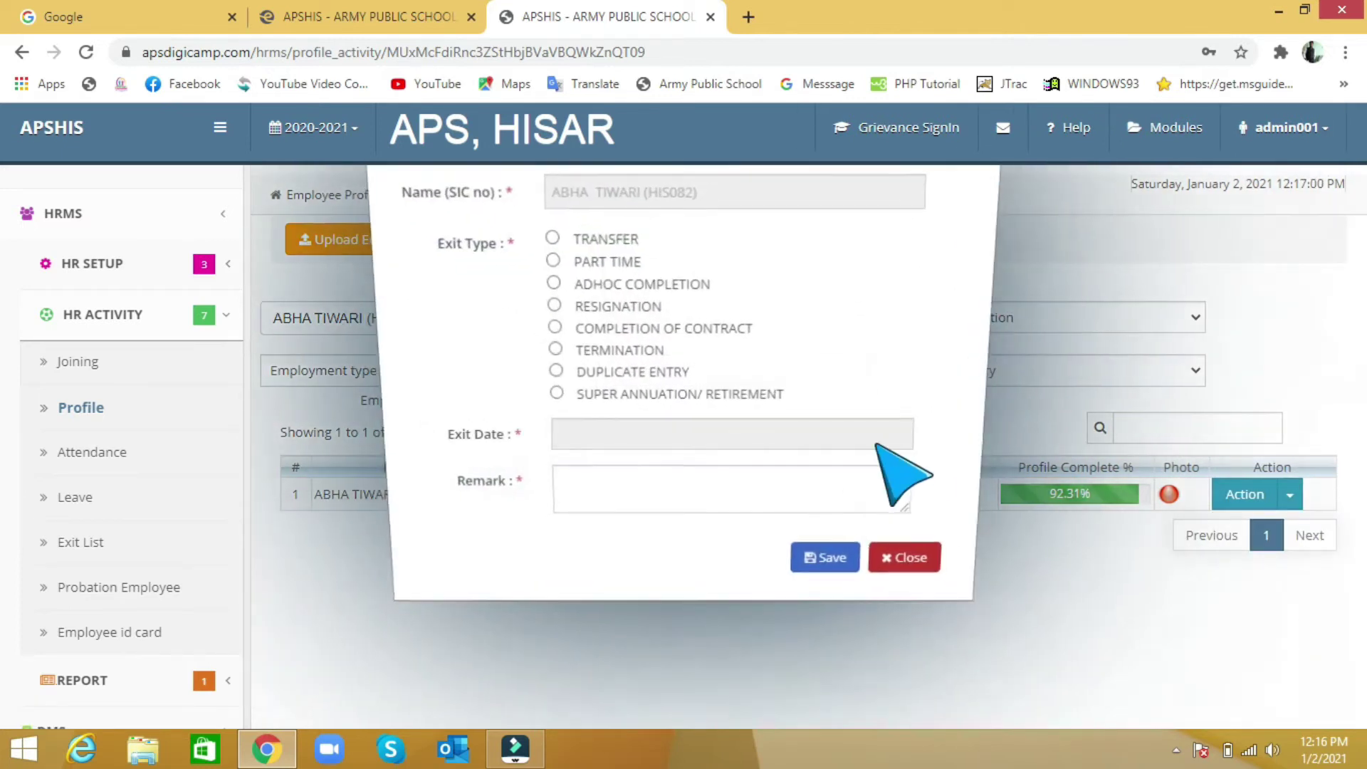
click(615, 209)
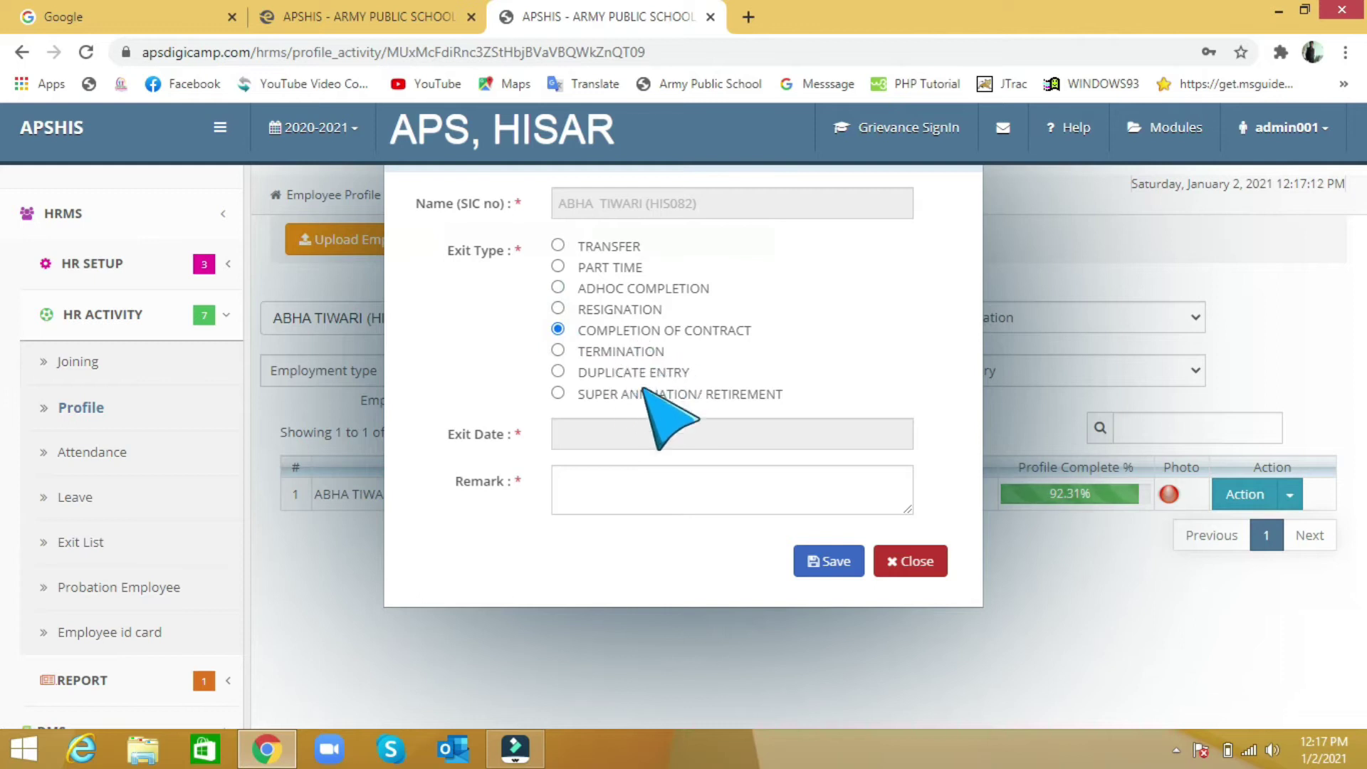
click(558, 372)
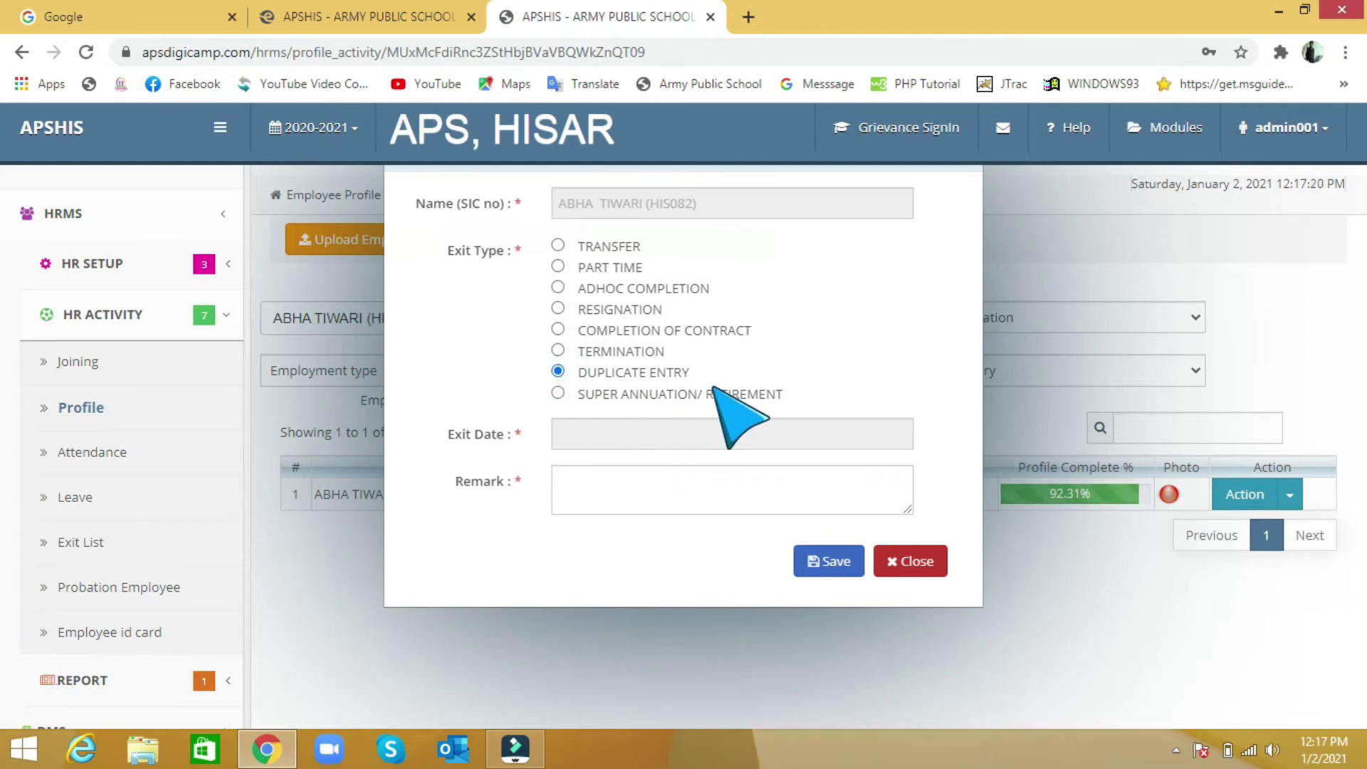
click(688, 438)
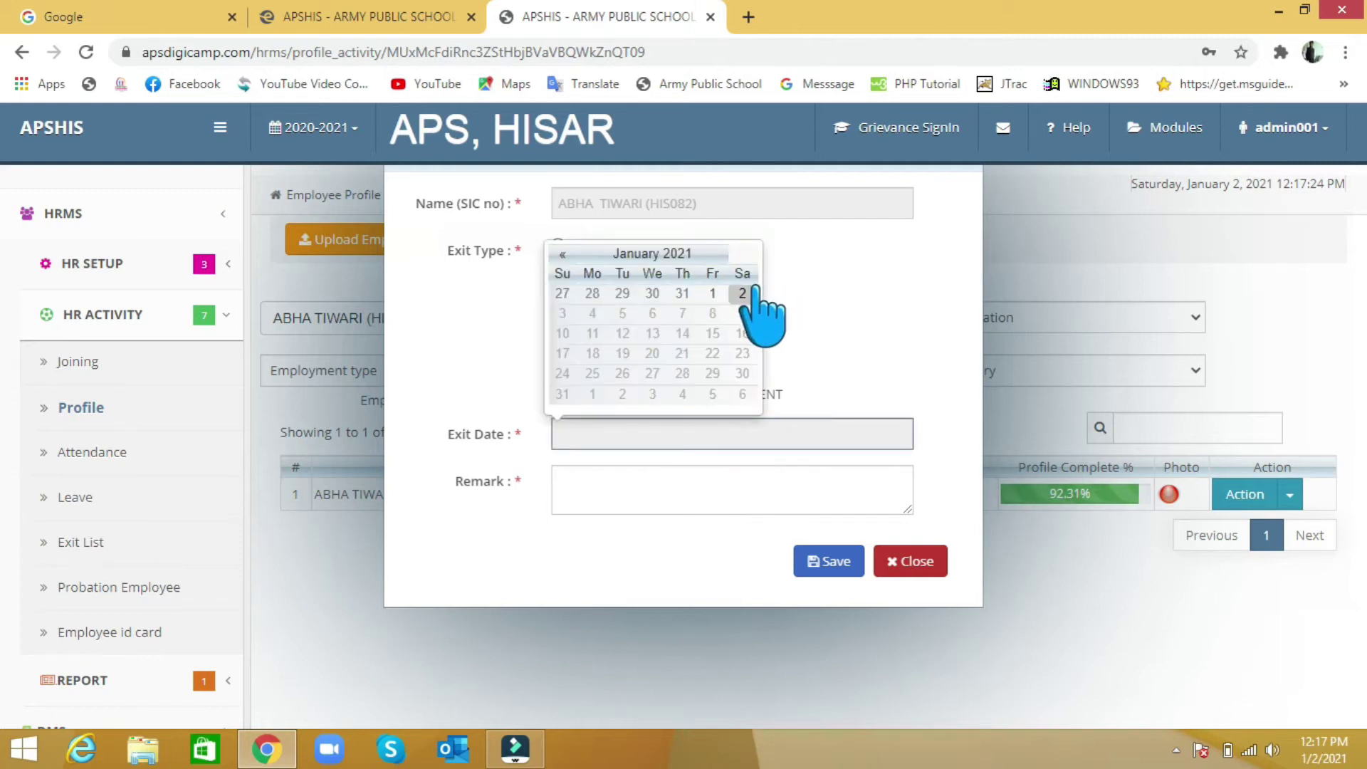
click(936, 377)
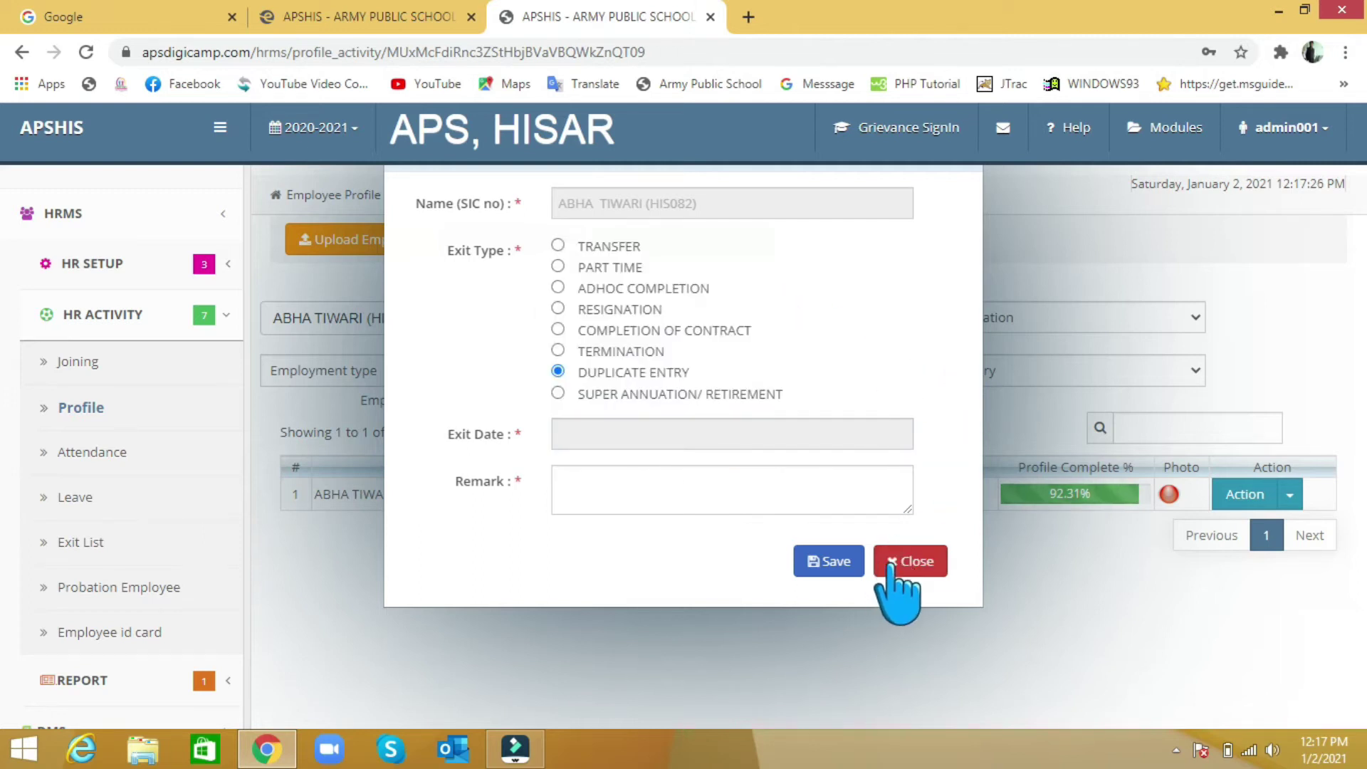
click(681, 476)
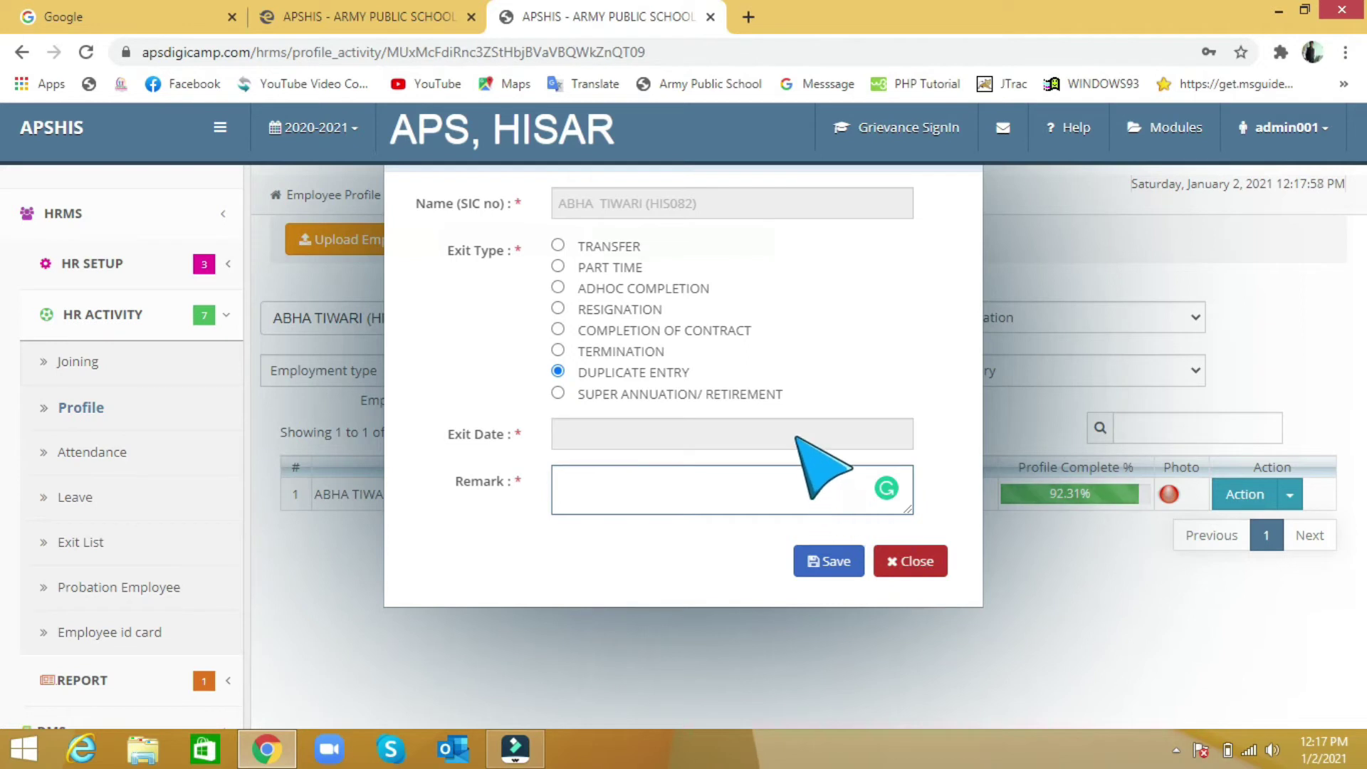
click(915, 562)
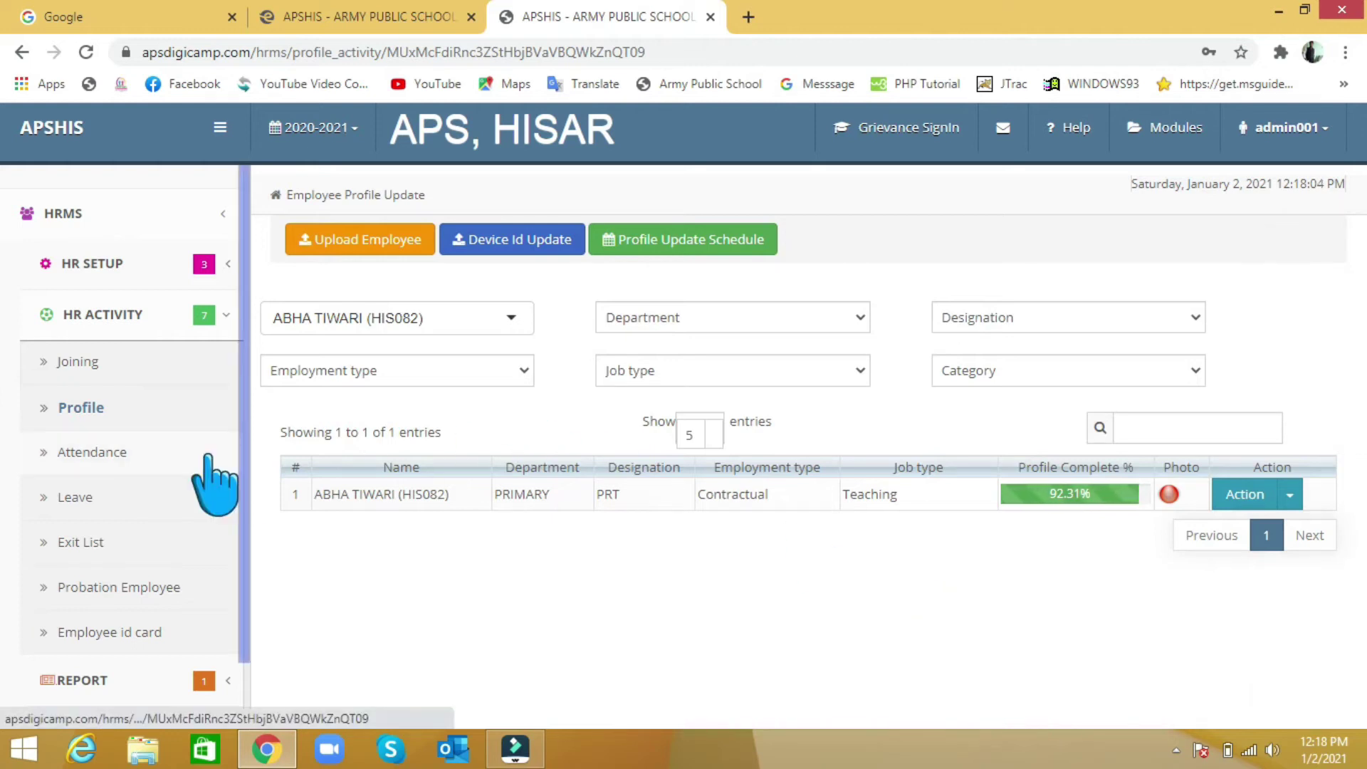
Step: Open Attendance under HR Activity and look at the date filter calendar of the Time Slip list
click(76, 451)
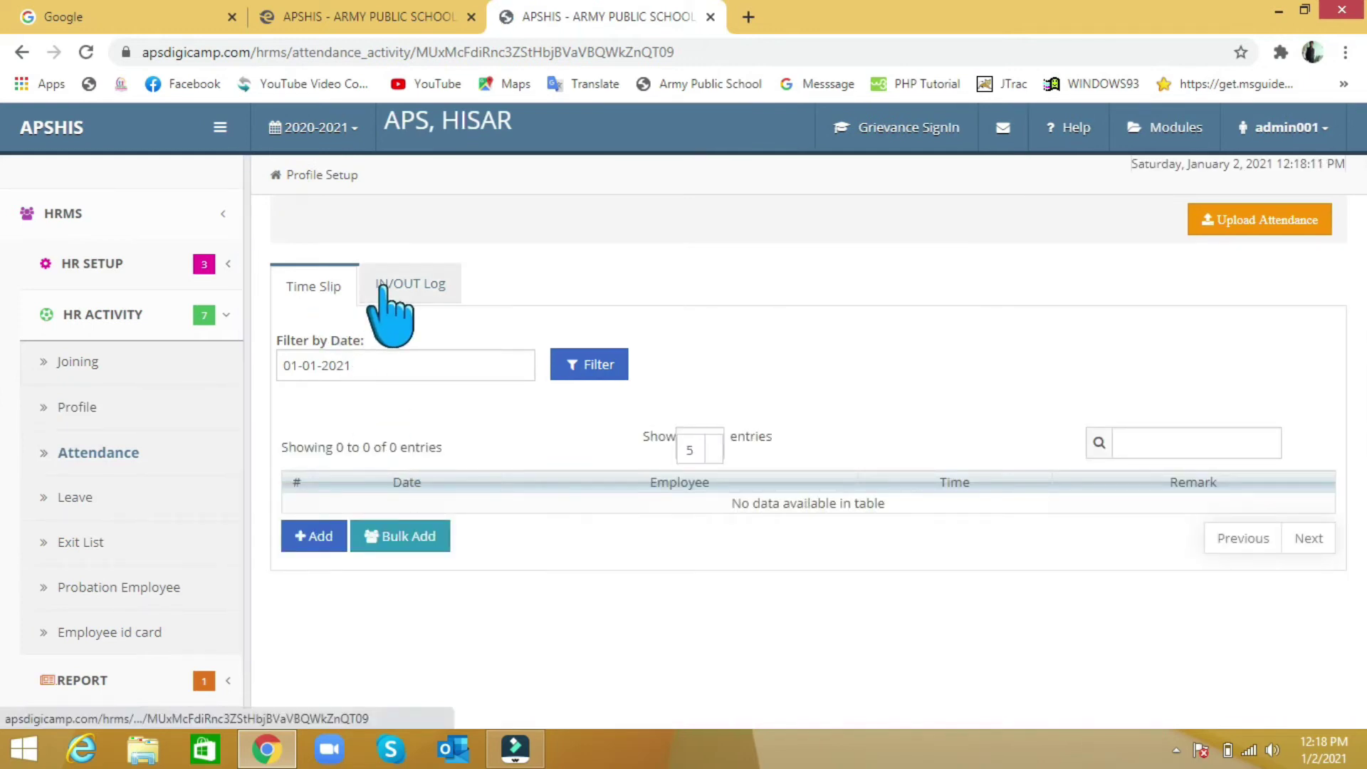
click(354, 368)
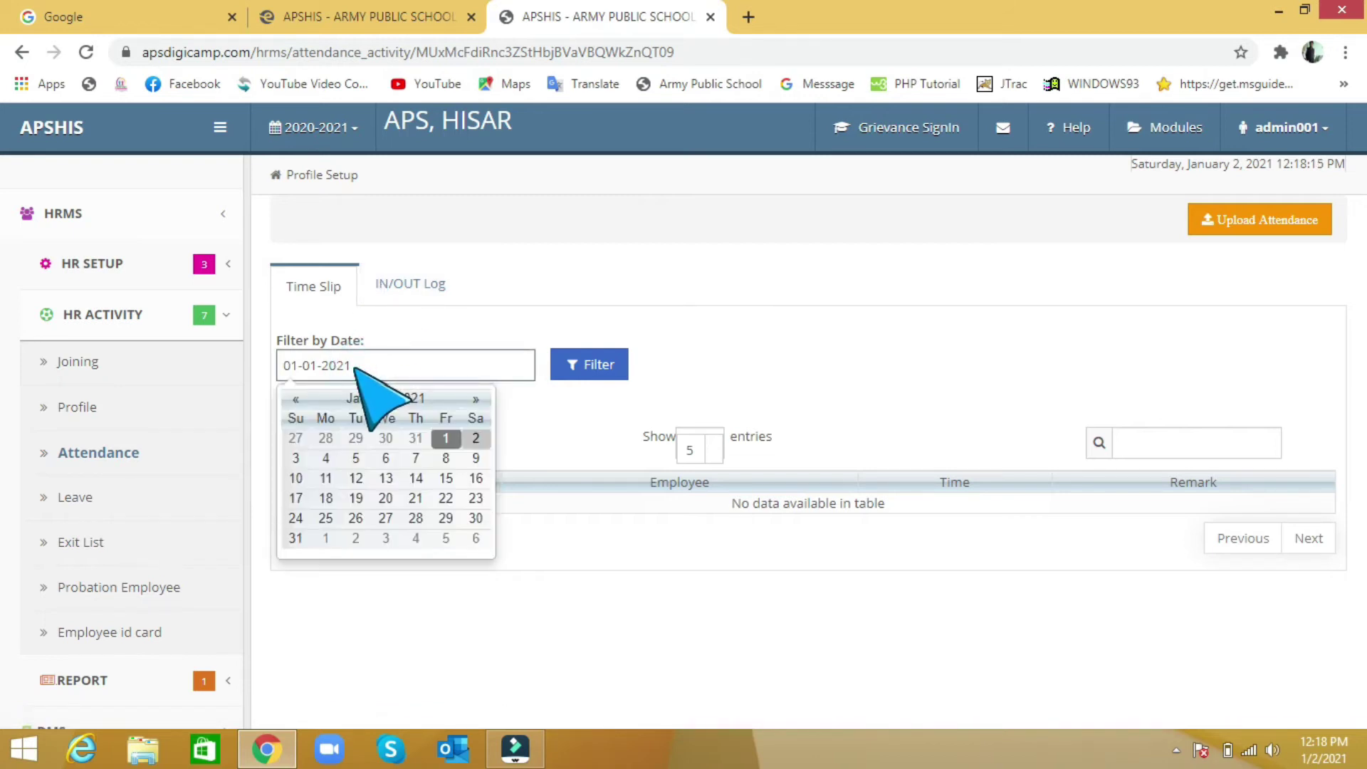
click(365, 336)
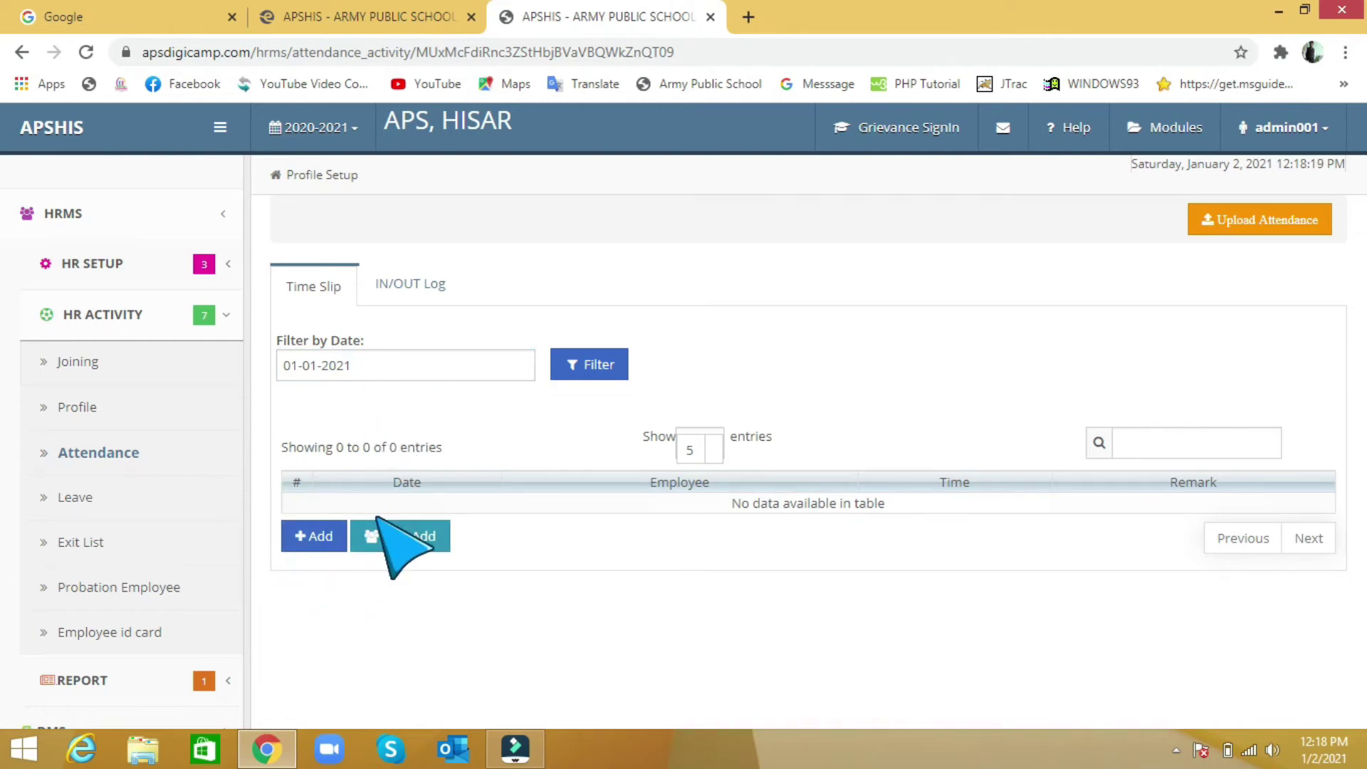
Step: Start adding a time slip, select an employee in the employee search, and view the form's employee details and date choices
click(319, 541)
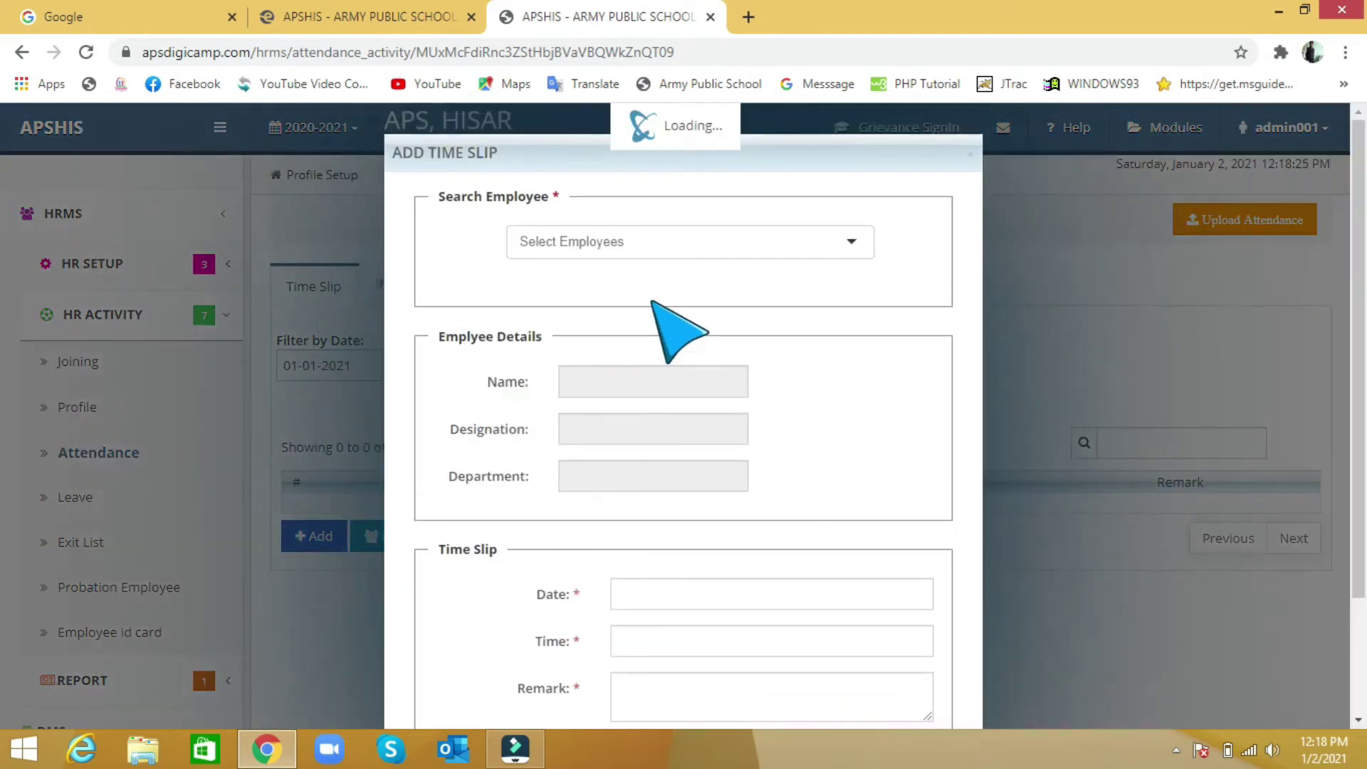
click(650, 242)
click(620, 357)
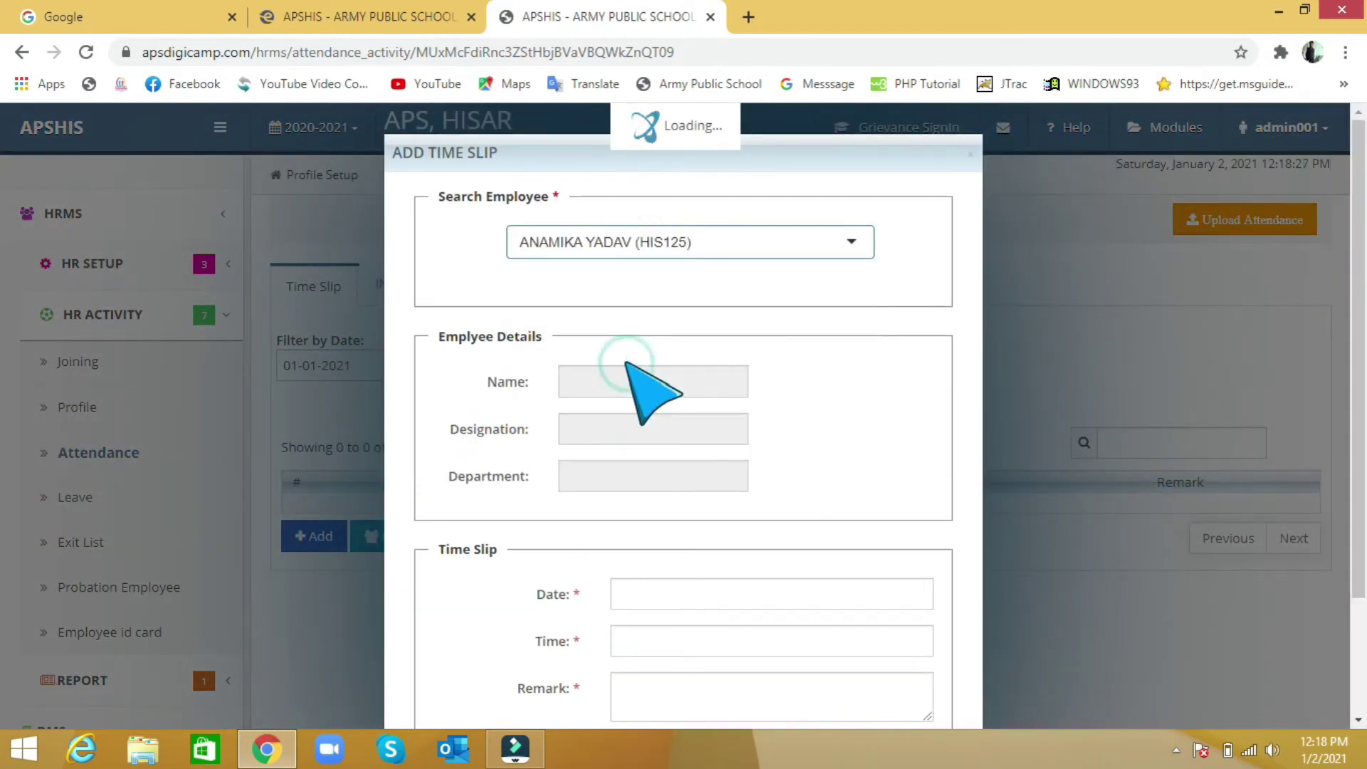
click(656, 376)
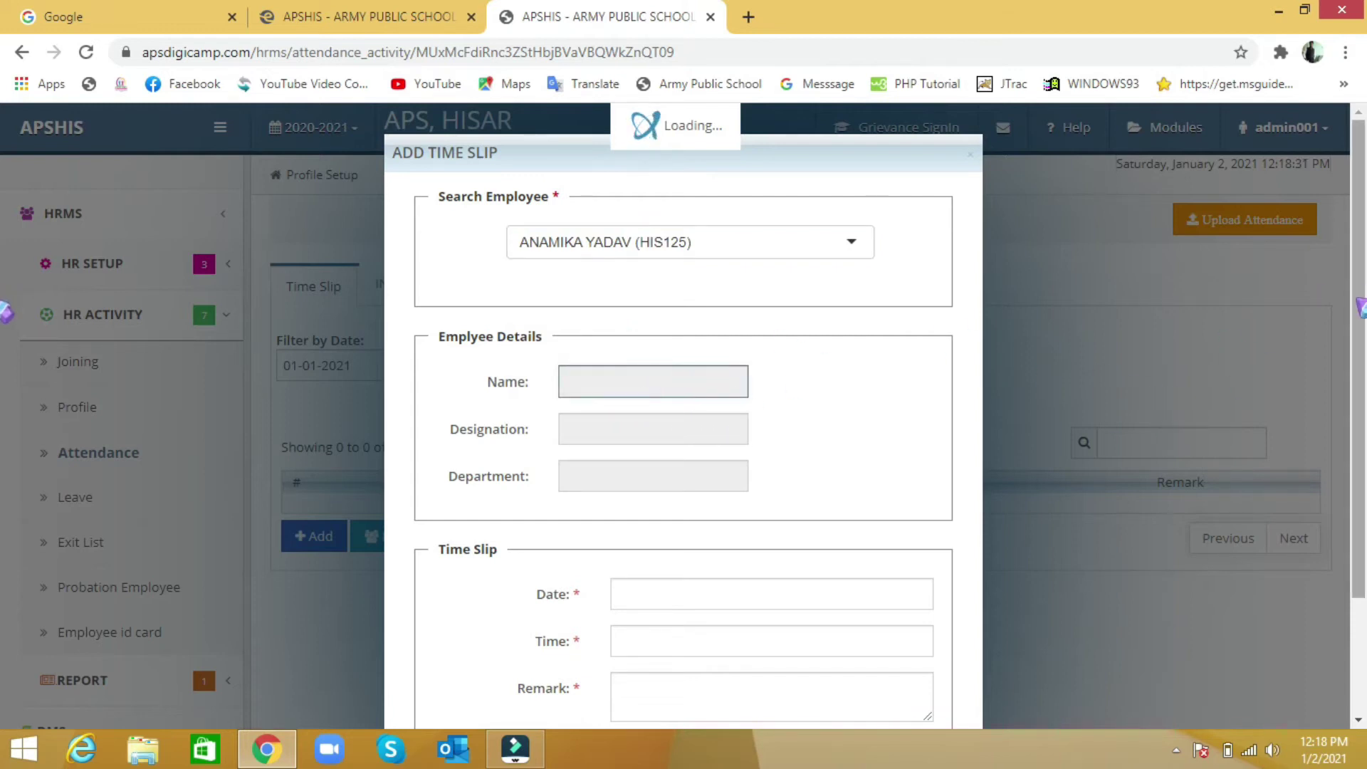
scroll(1361, 308, down, 2)
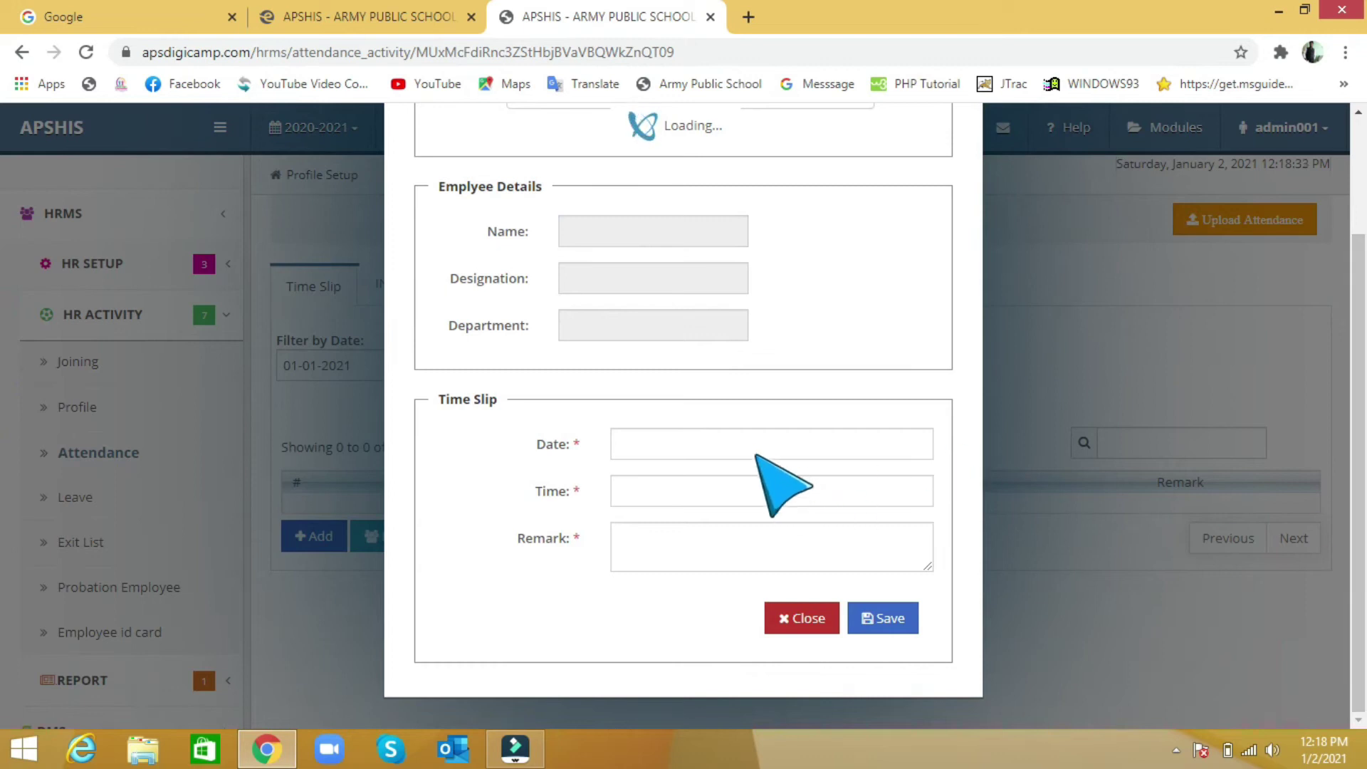
click(756, 454)
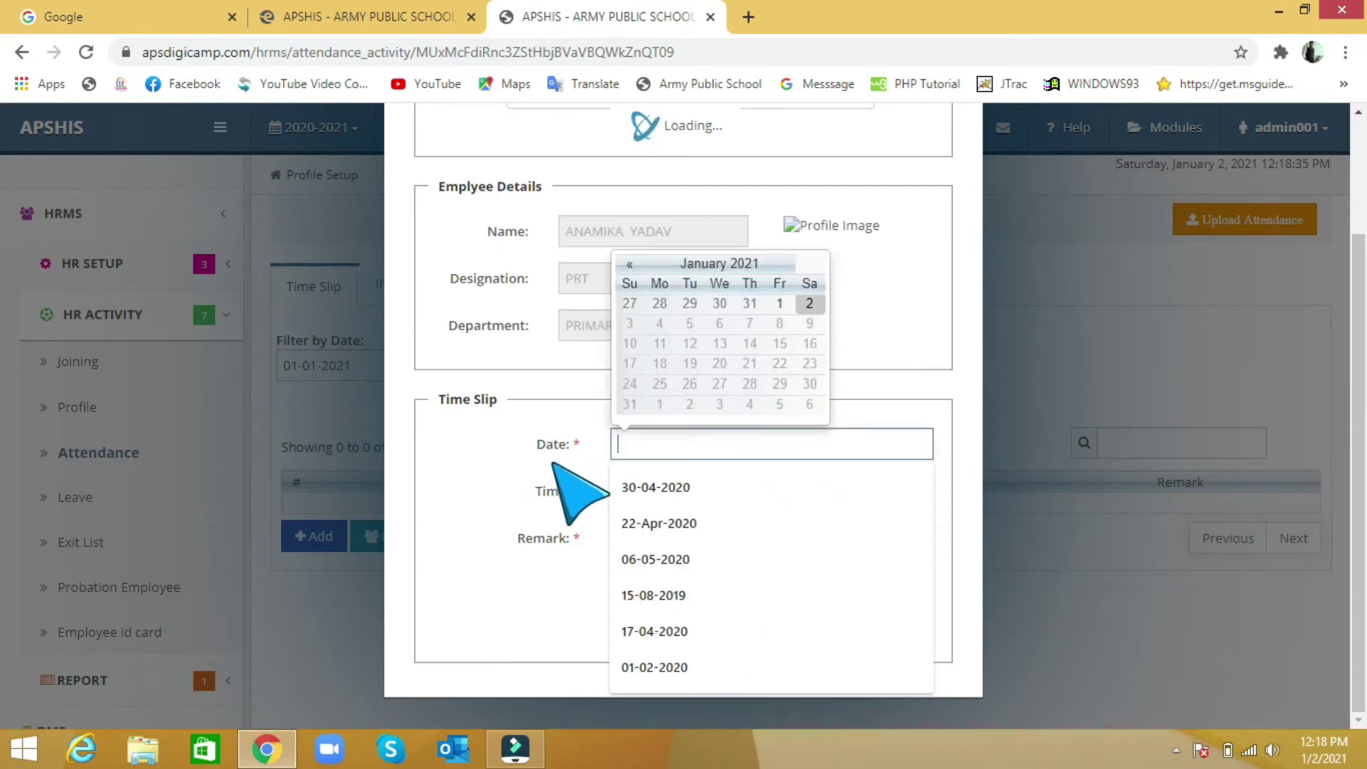
click(548, 456)
click(606, 229)
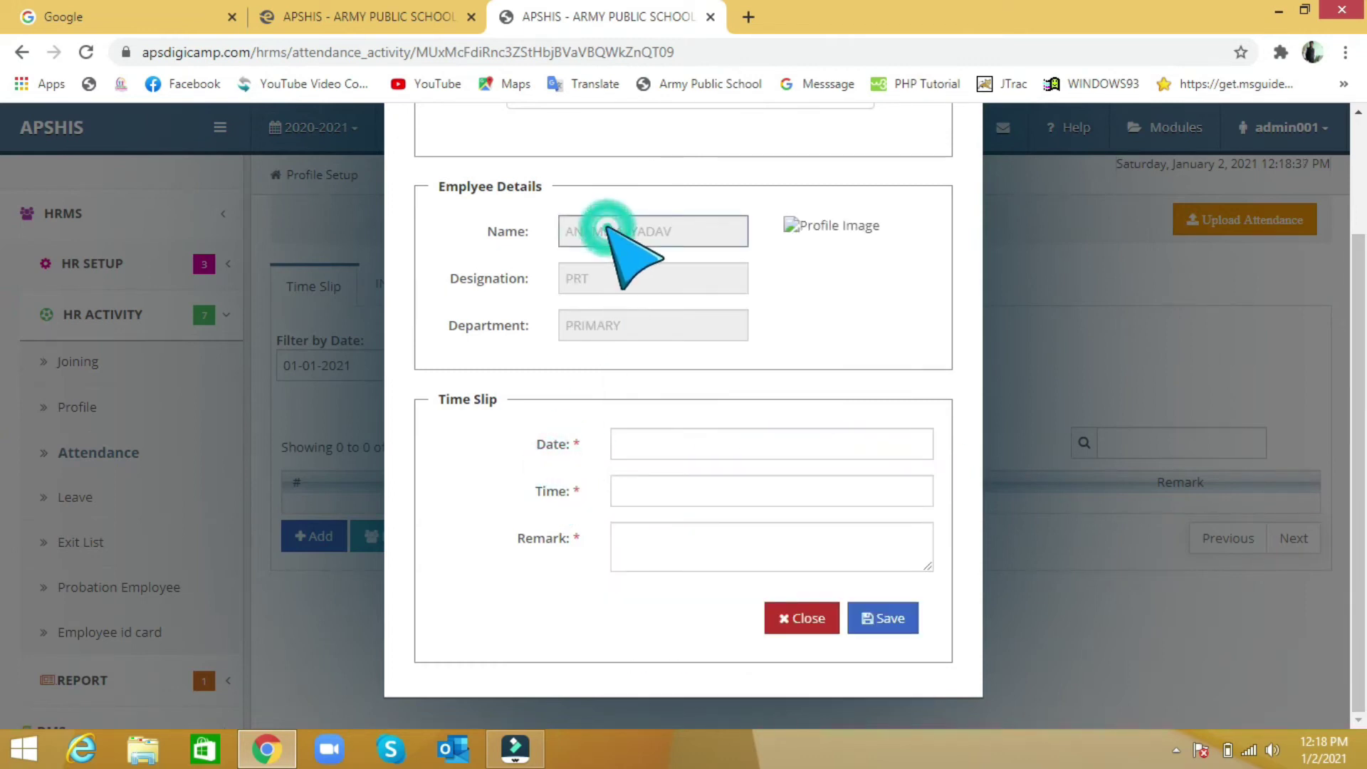
Step: Set the time slip's date to 30-04-2020, look at the time choices, and close the form without saving
click(664, 454)
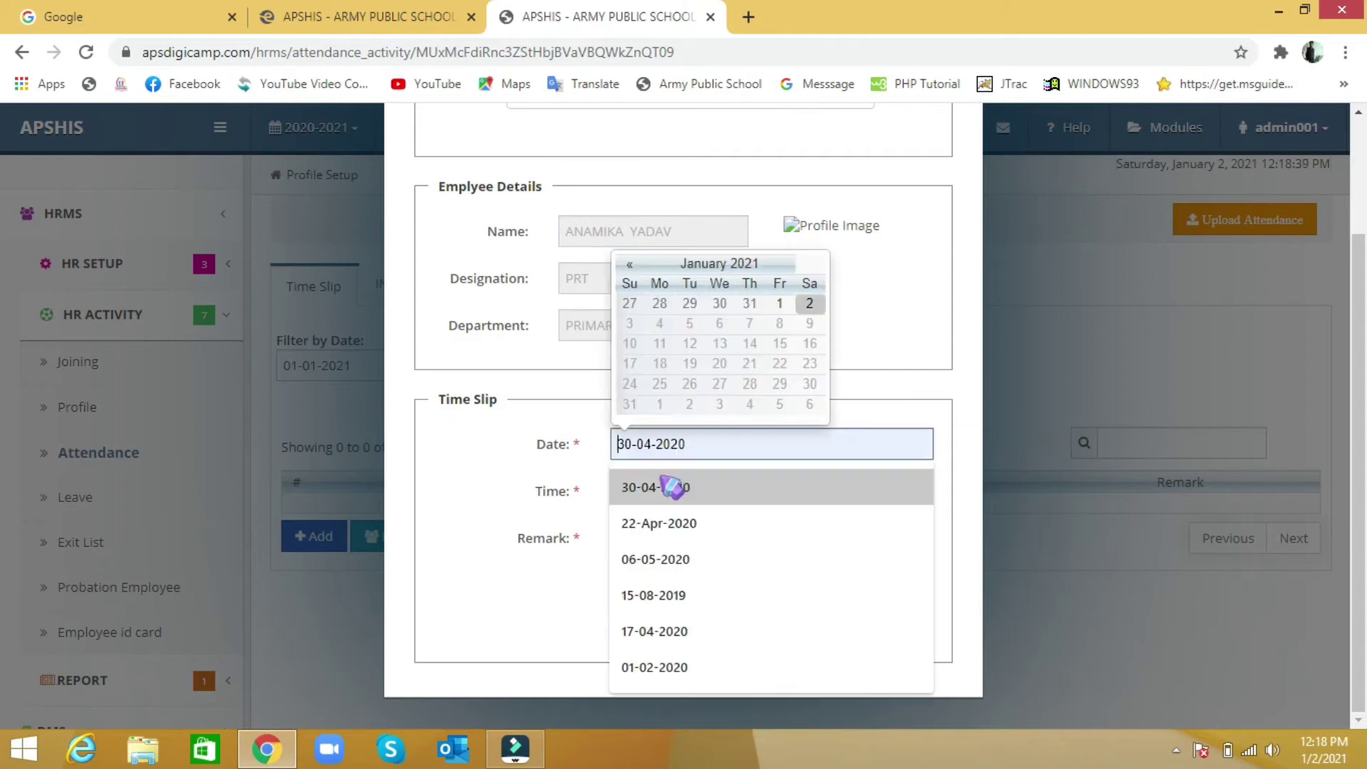
click(662, 484)
click(656, 490)
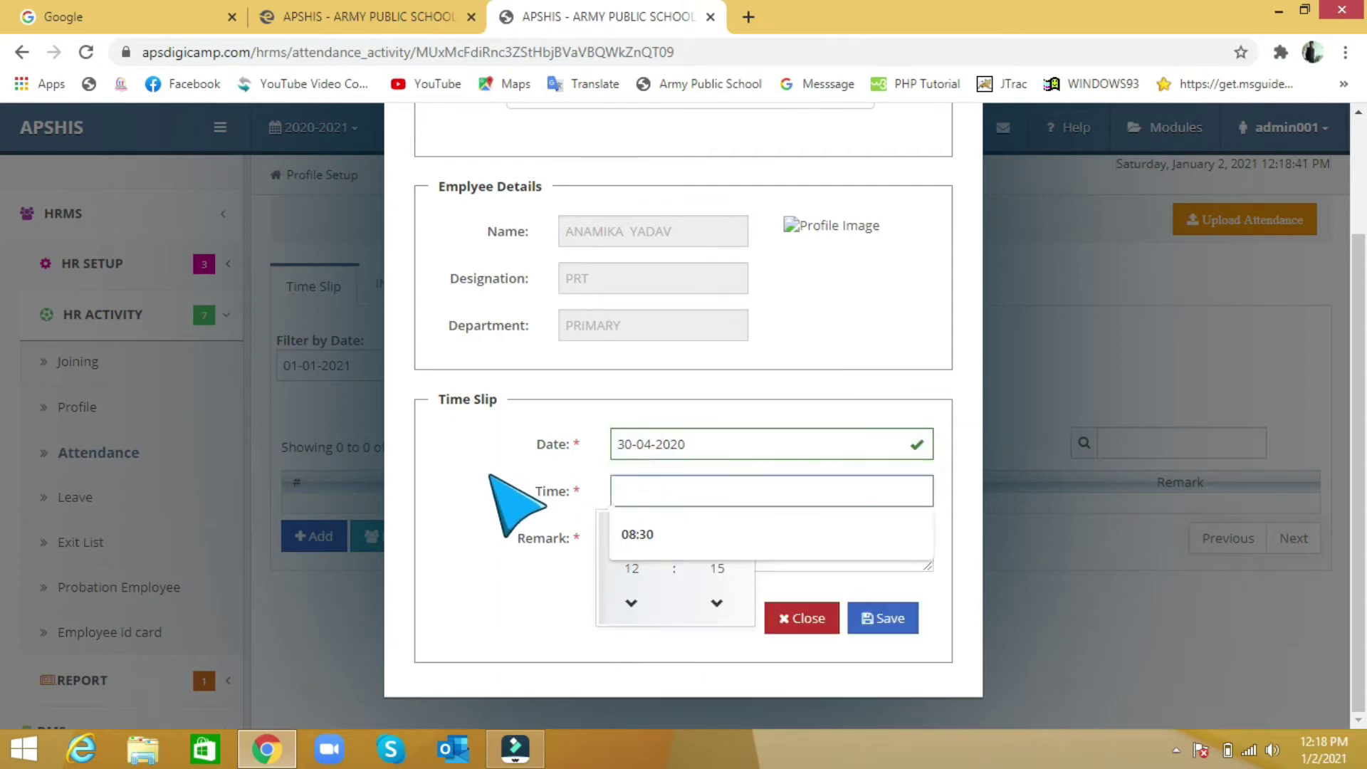
click(488, 475)
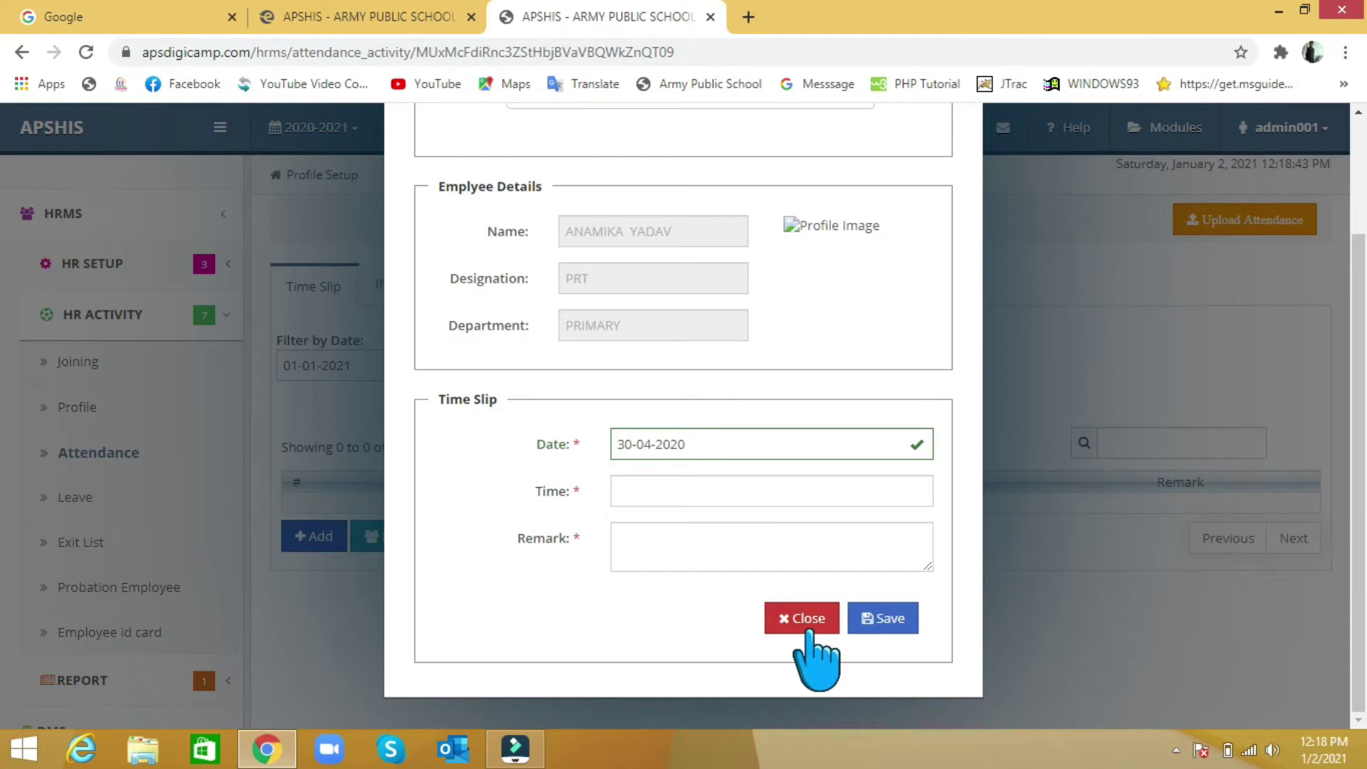
click(801, 618)
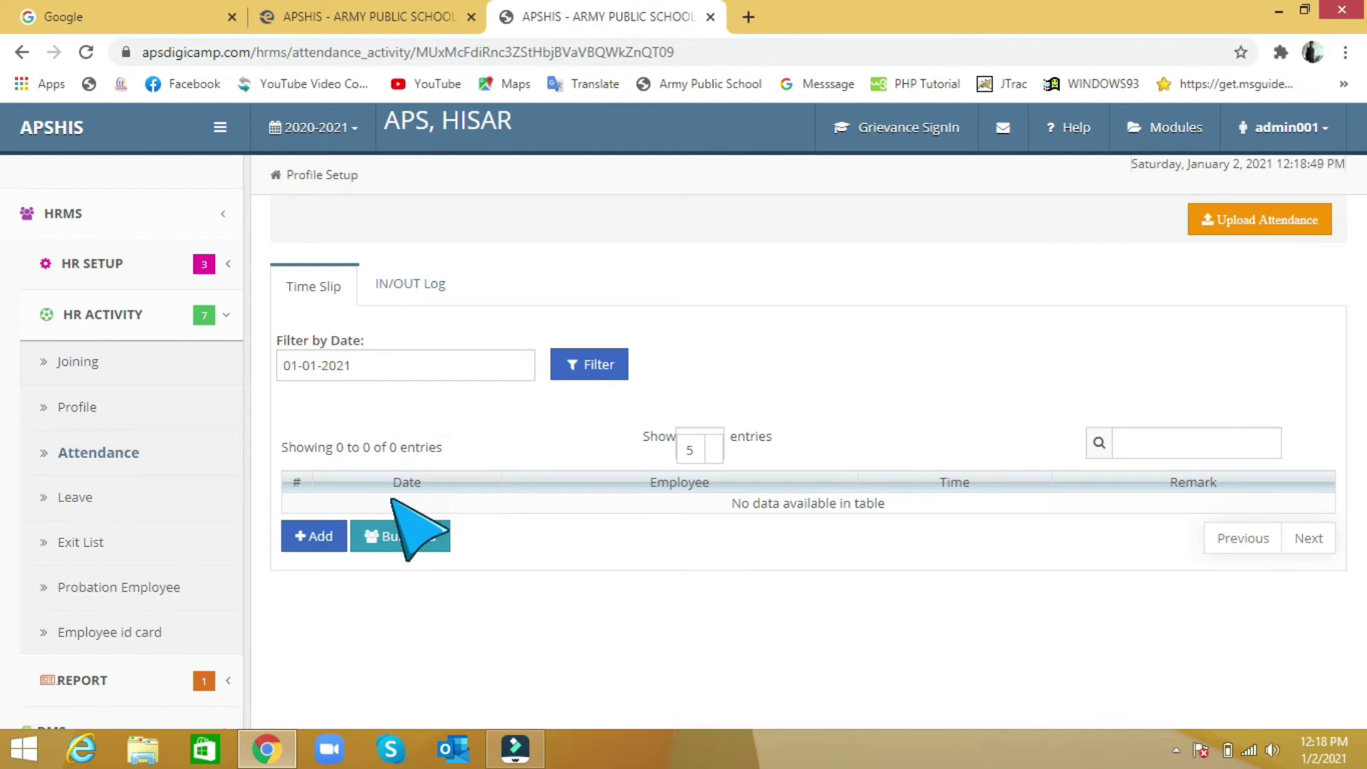
Step: Try a bulk time slip by selecting three employees, and close the form without saving
click(393, 545)
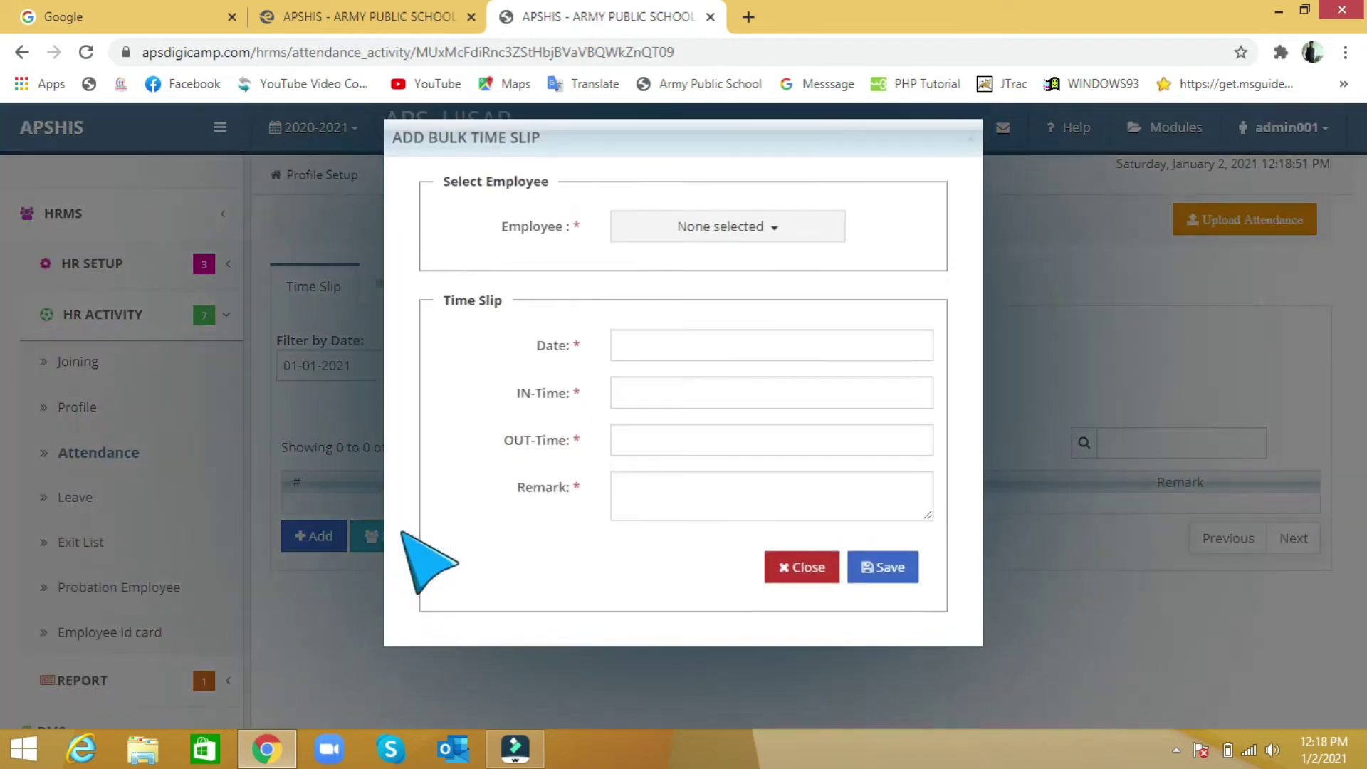
click(653, 246)
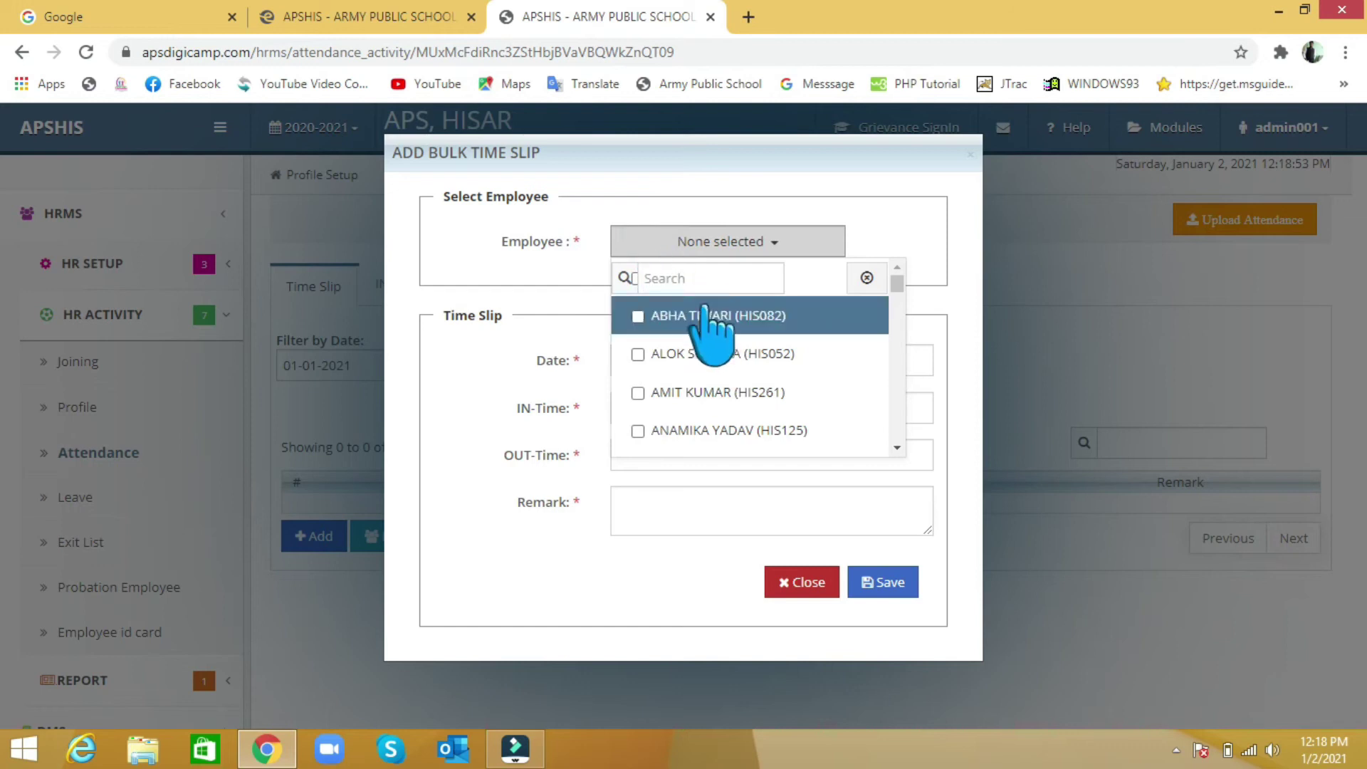
click(714, 318)
click(638, 393)
click(552, 360)
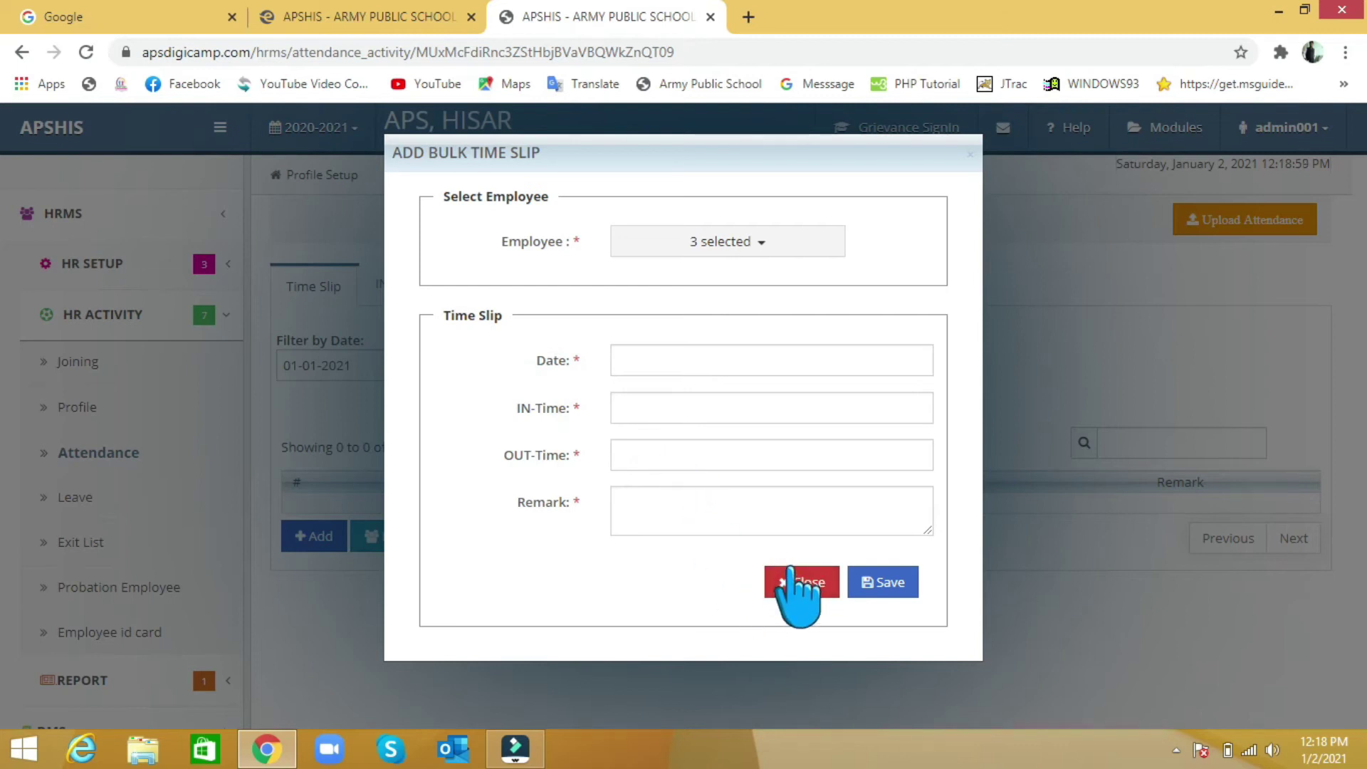
click(794, 580)
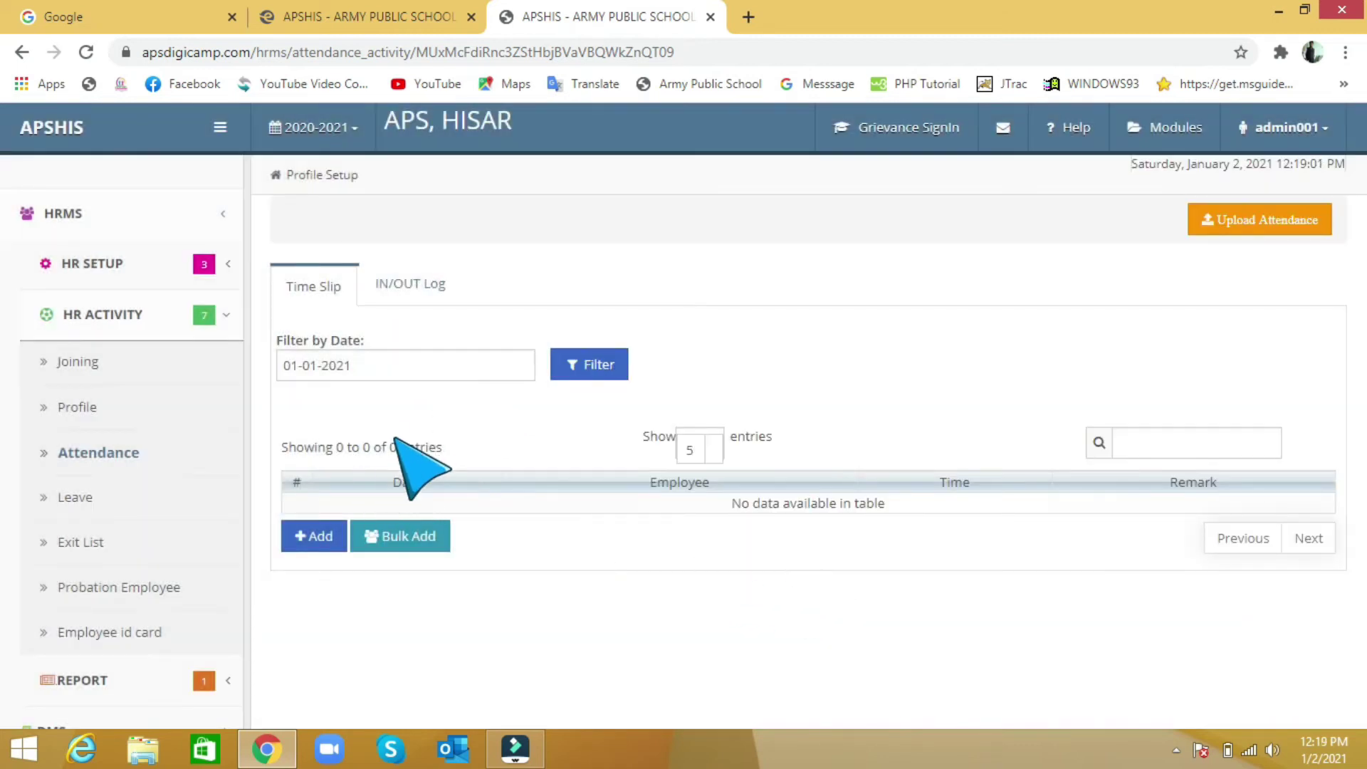
Step: Show the IN/OUT Log of the attendance page
click(411, 287)
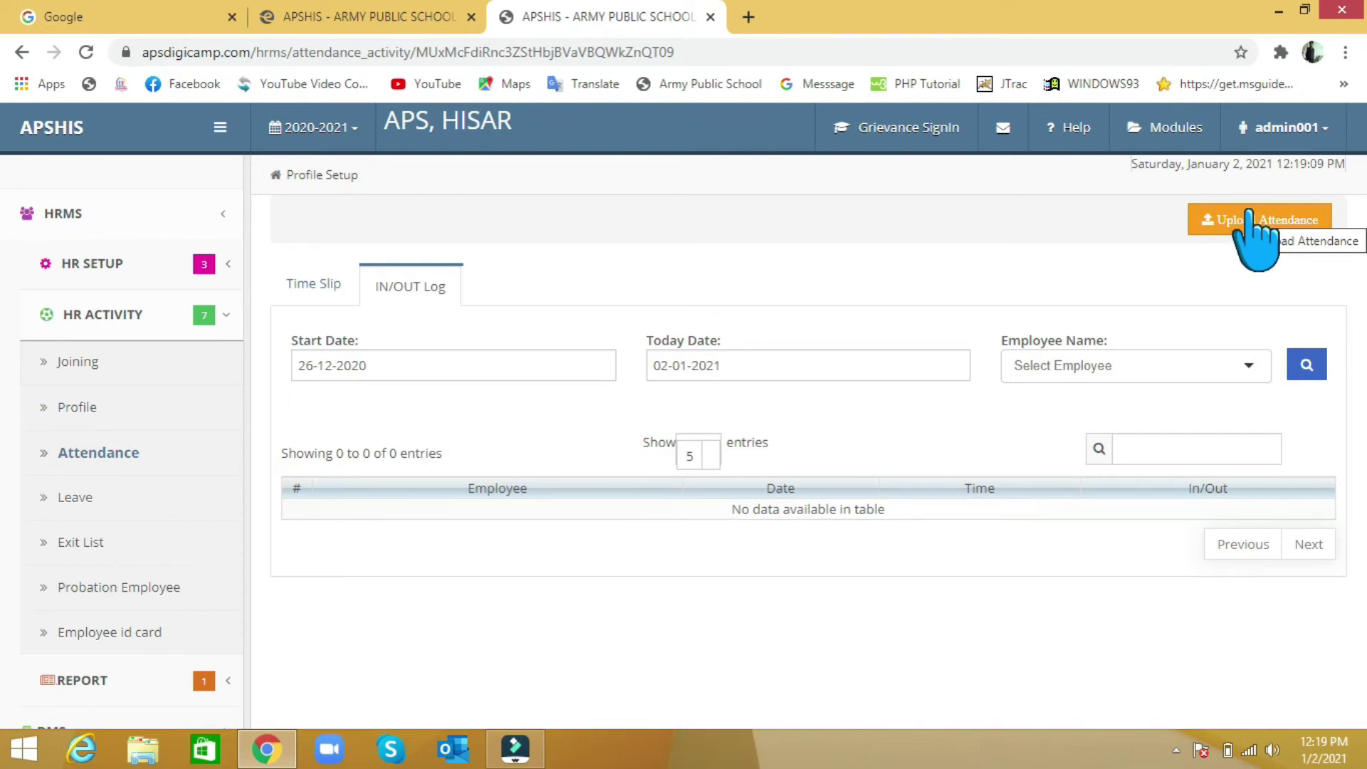
Step: Search the IN/OUT log from 01-12-2020 to 02-01-2021 without choosing an employee
click(457, 372)
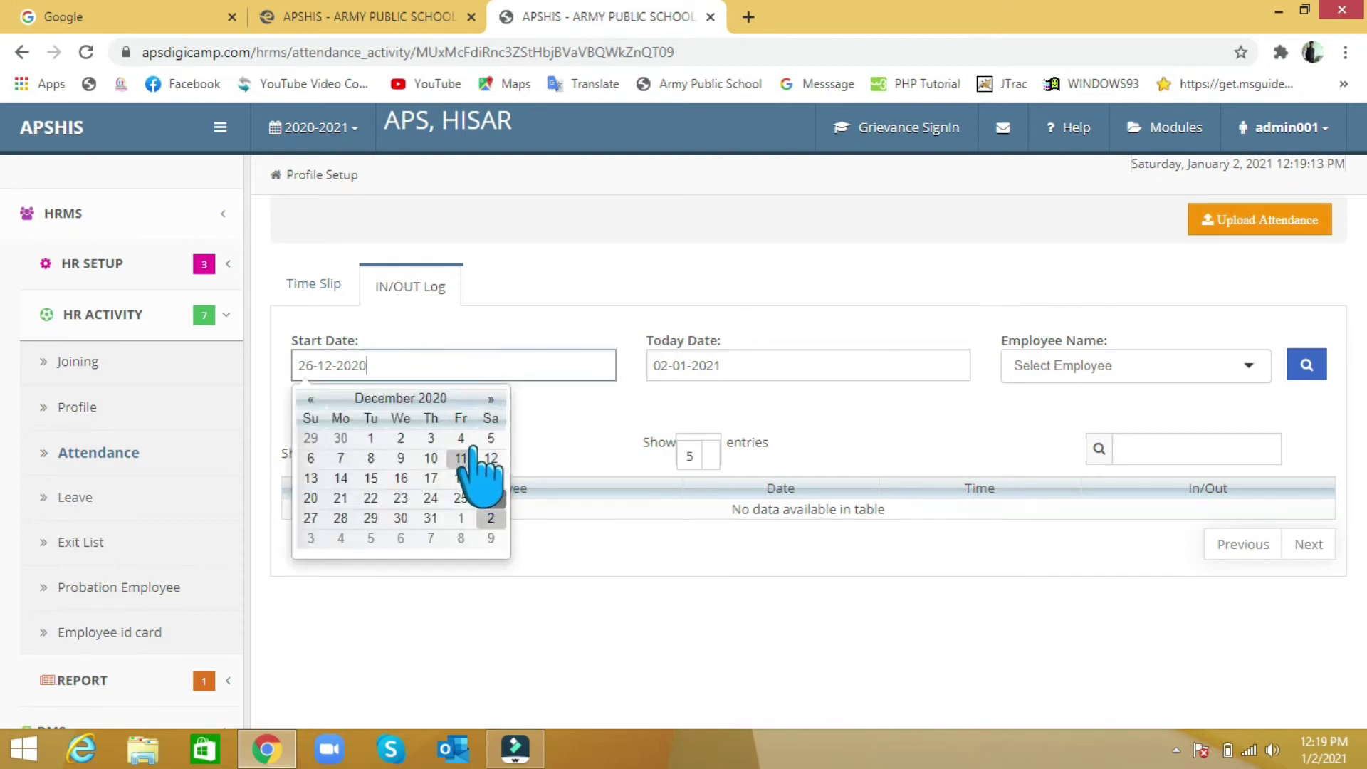
click(373, 438)
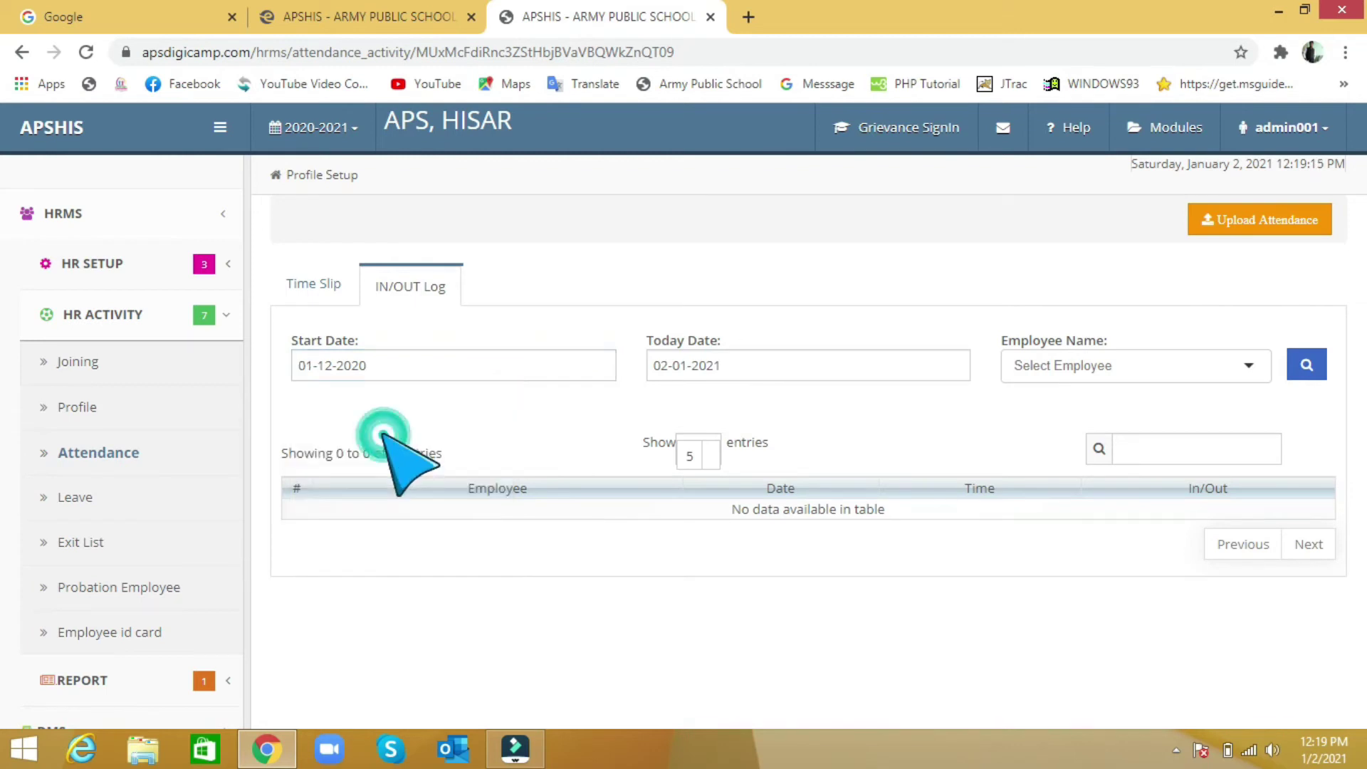
click(712, 366)
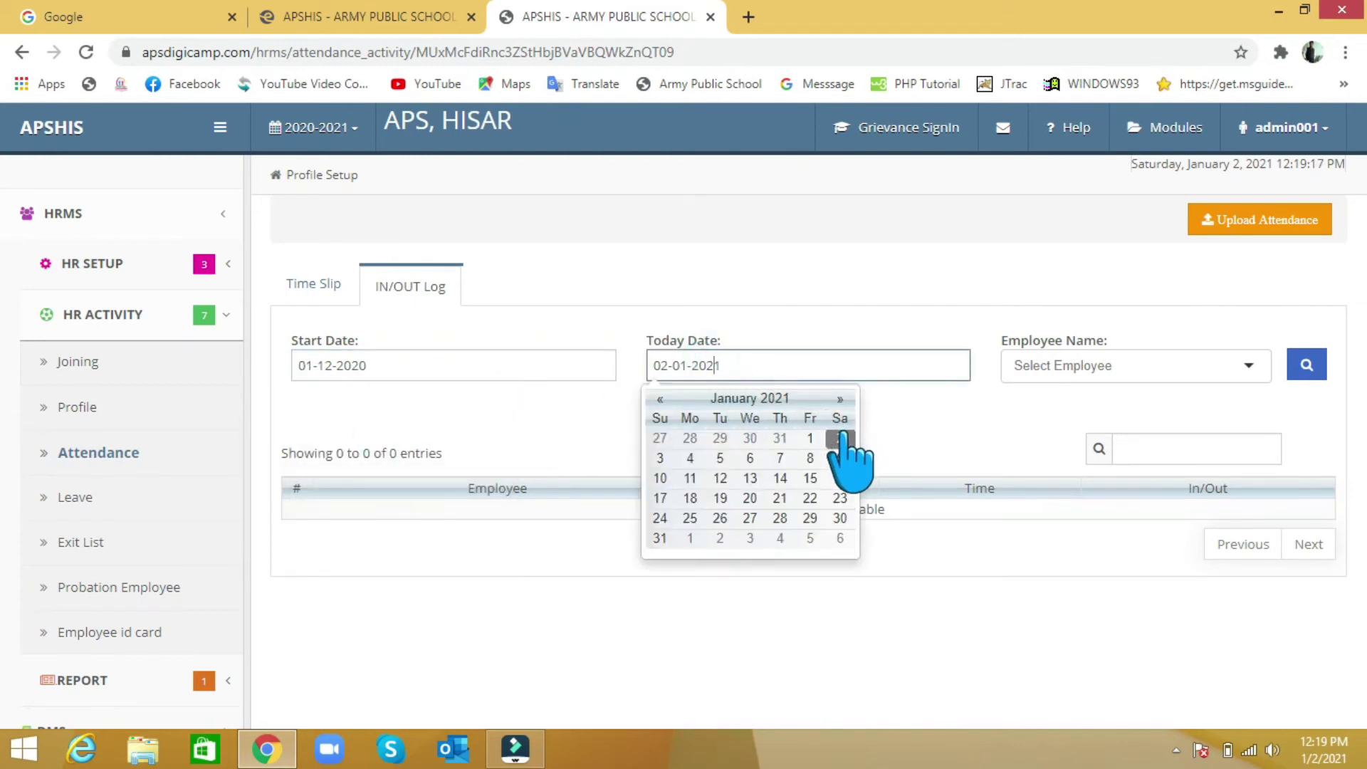
click(841, 438)
click(905, 364)
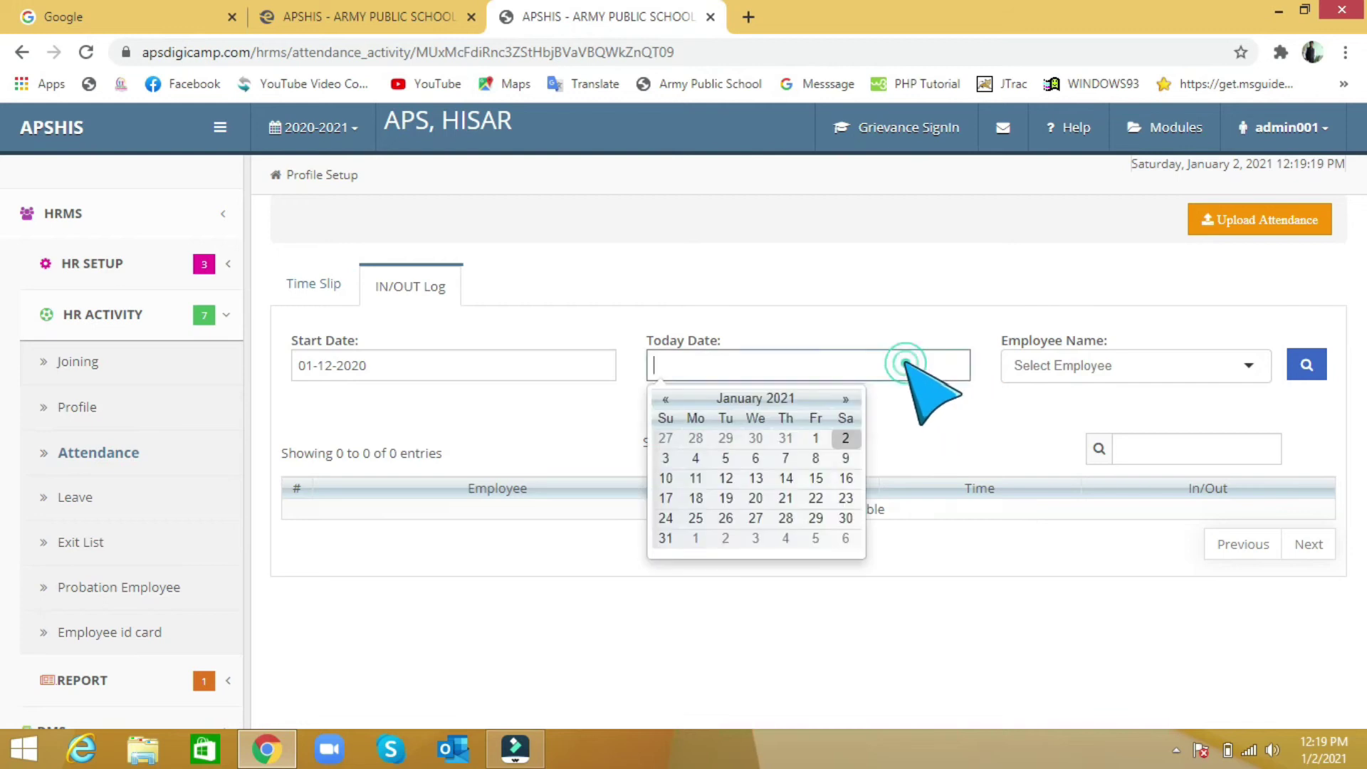
click(847, 438)
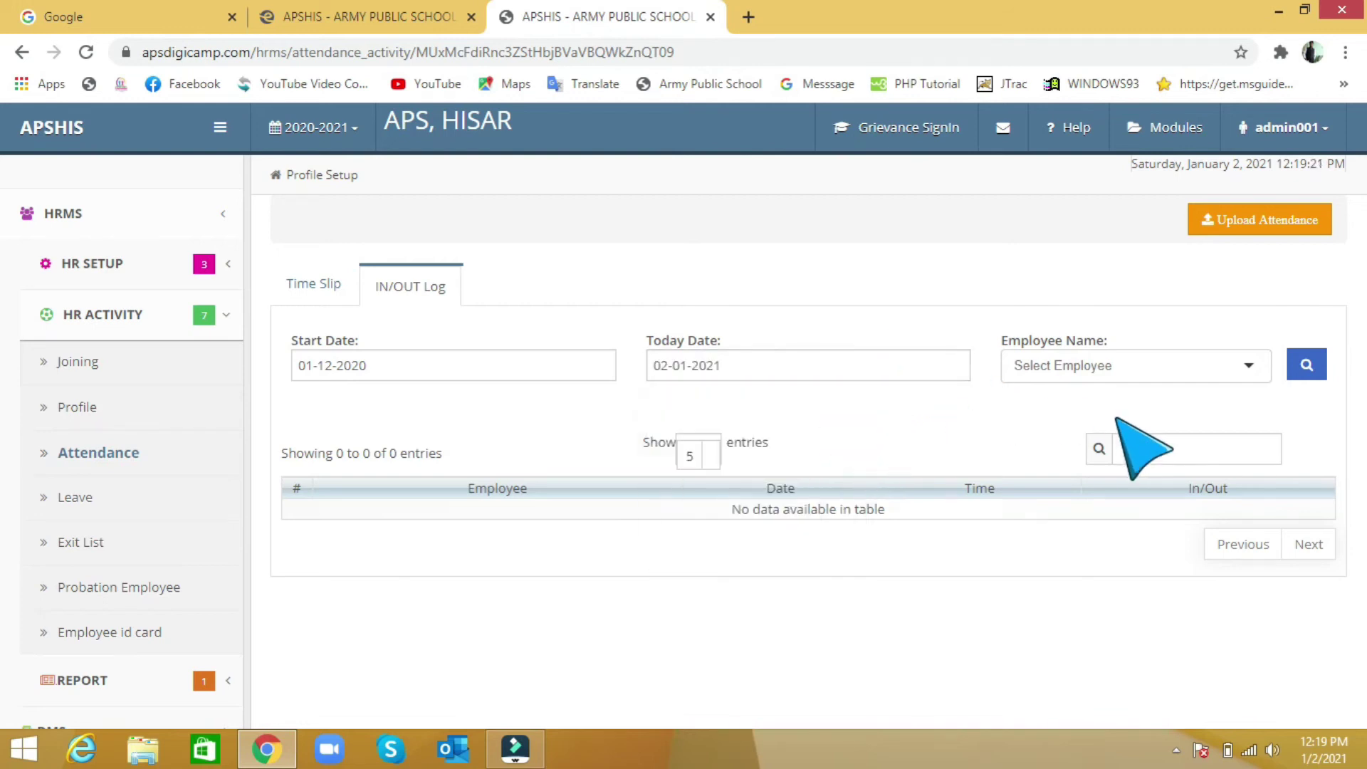
click(1127, 365)
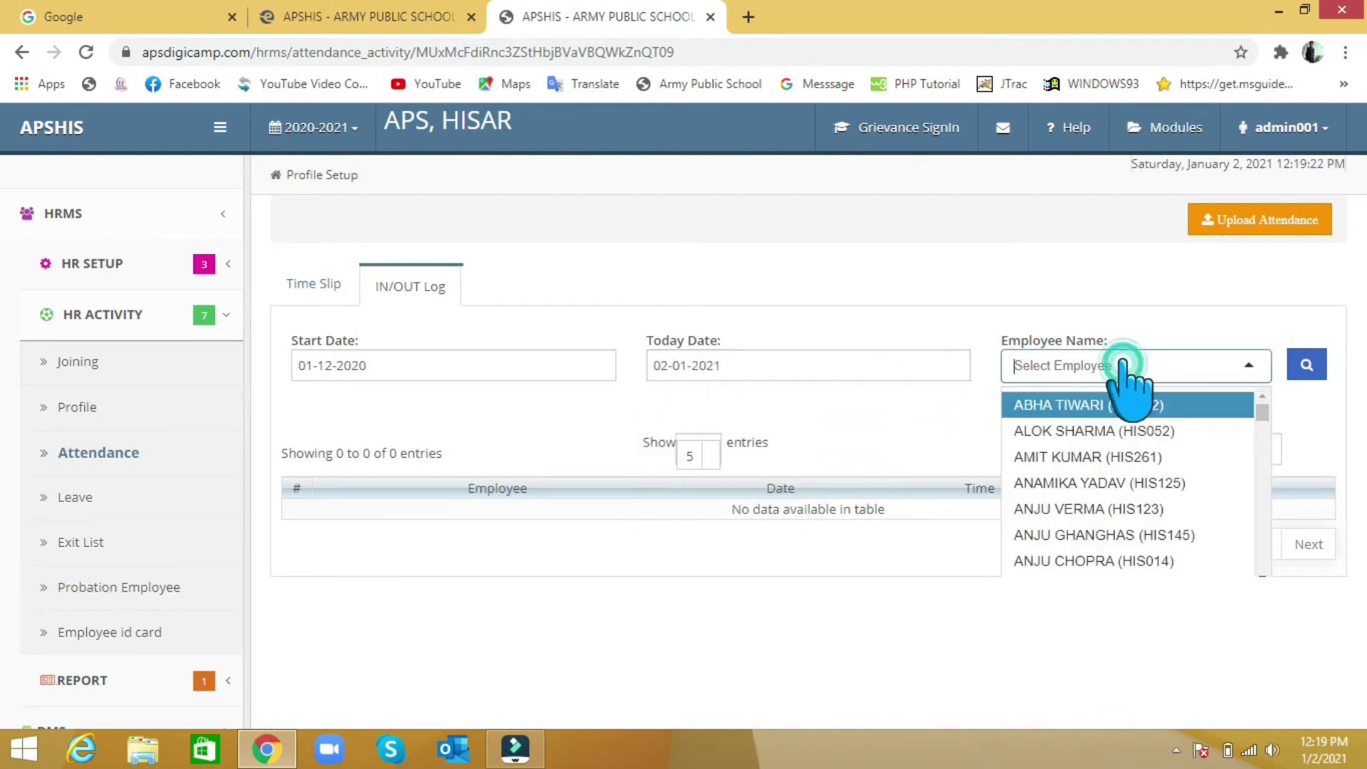
click(1308, 359)
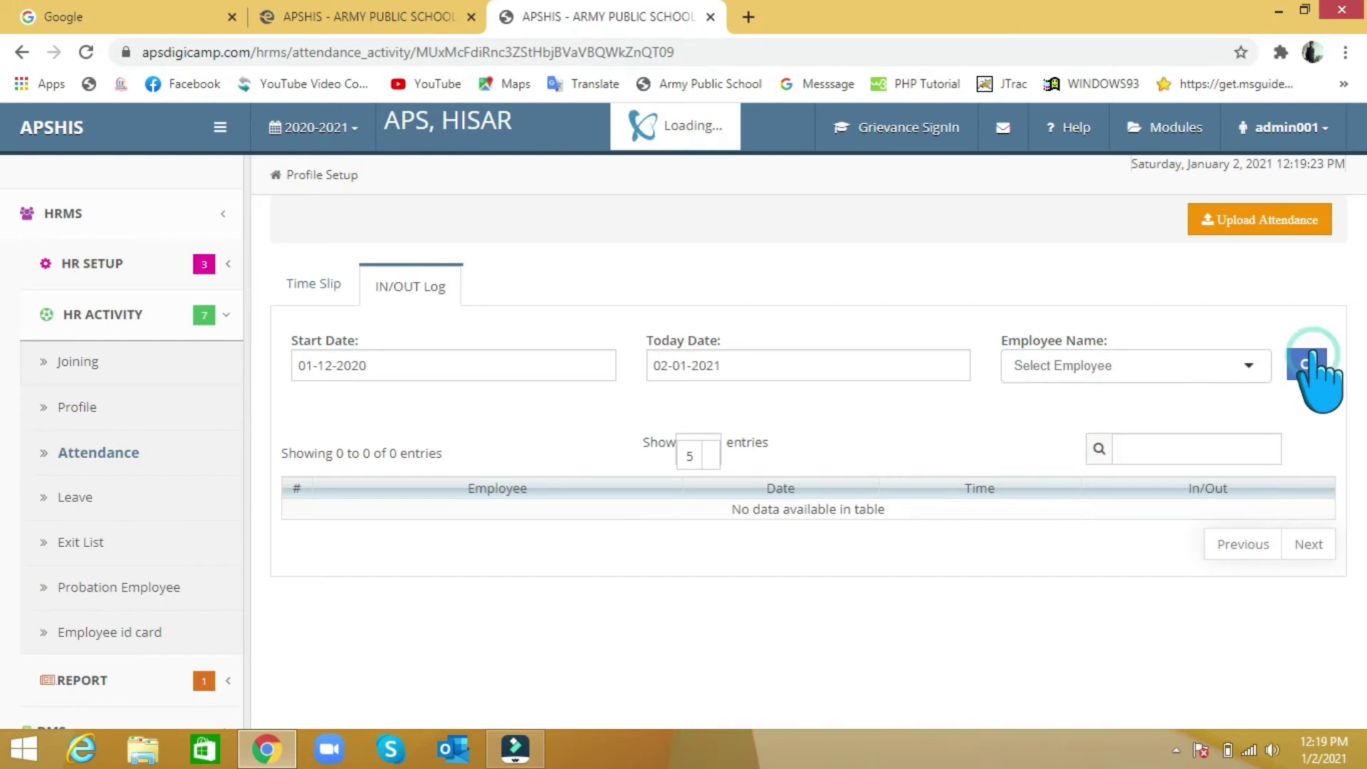
Step: View the attendance upload window and close it without choosing a file
click(1224, 217)
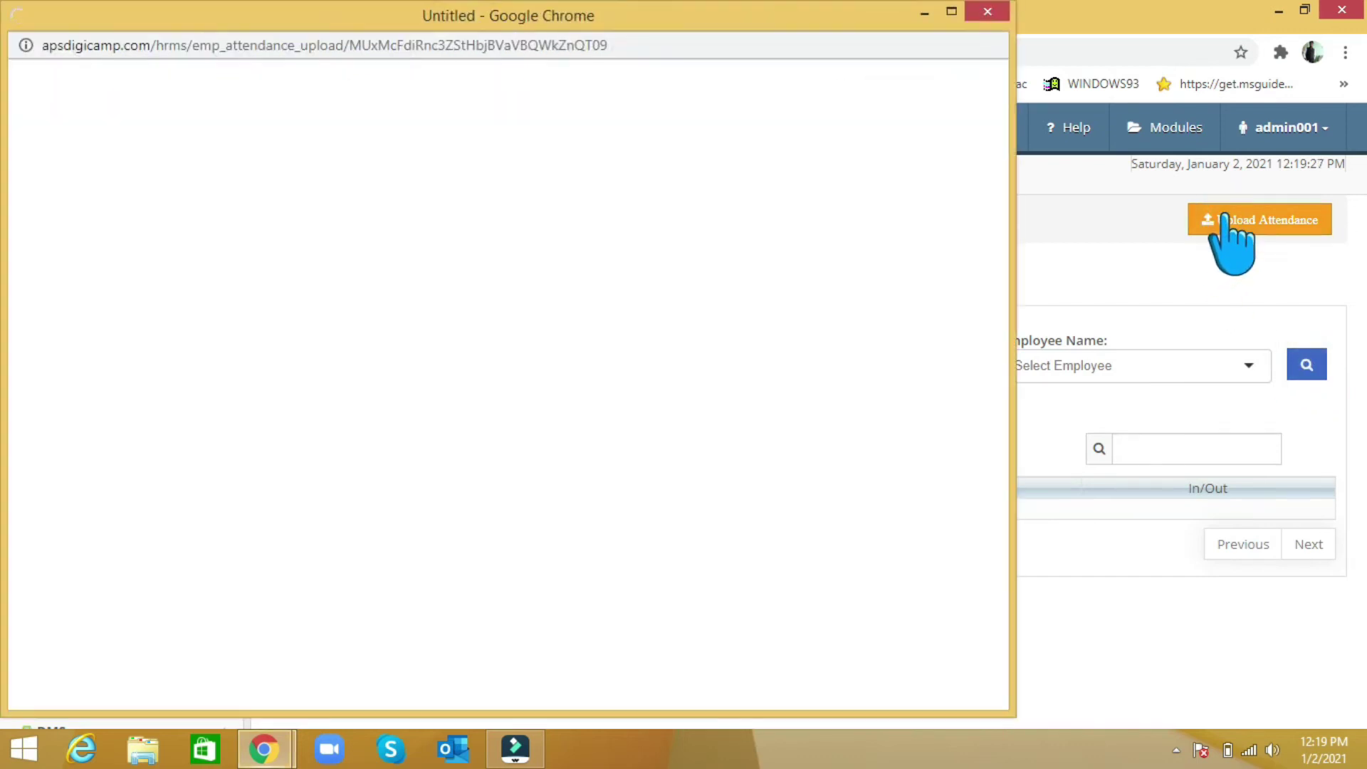
click(996, 14)
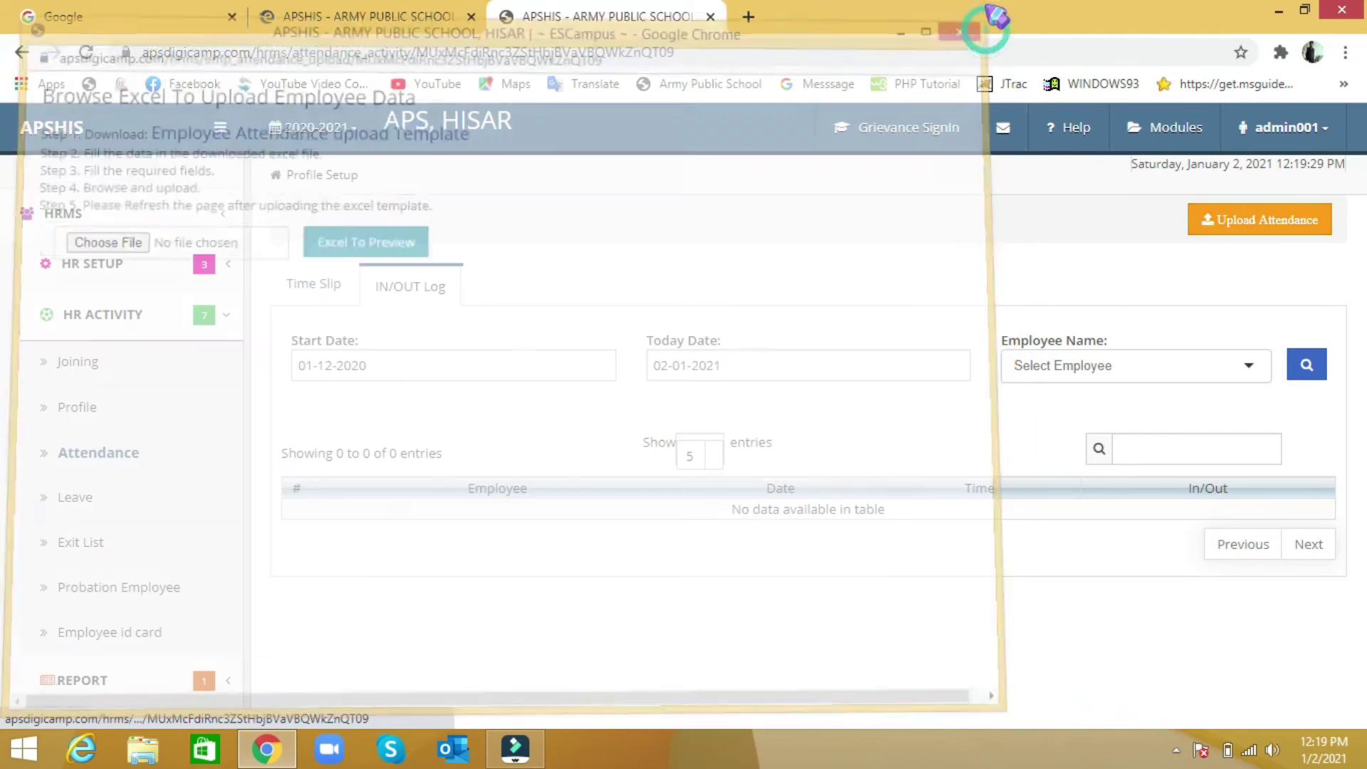
Step: Show the leave balance list in HR Activity and filter it to the leave year 2020-21(CURRENT)
click(121, 498)
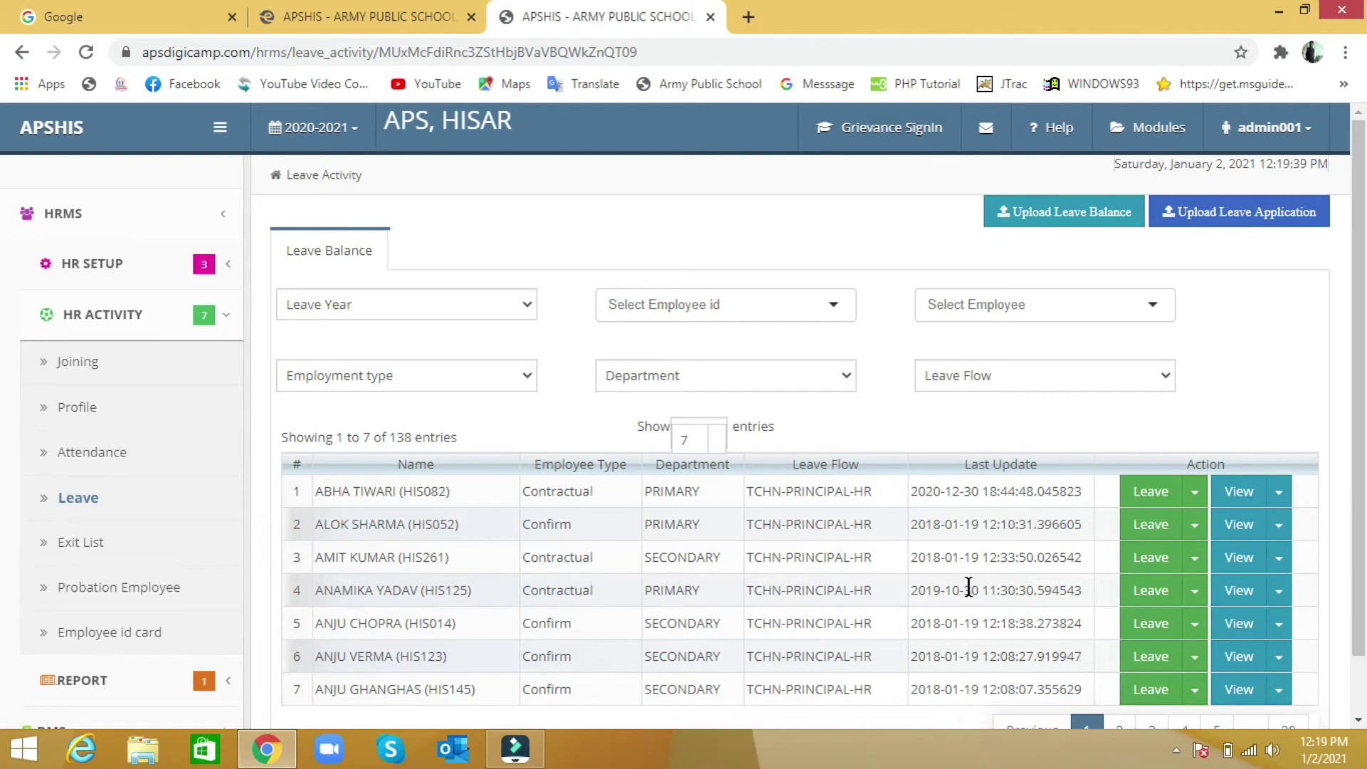
click(510, 313)
click(488, 350)
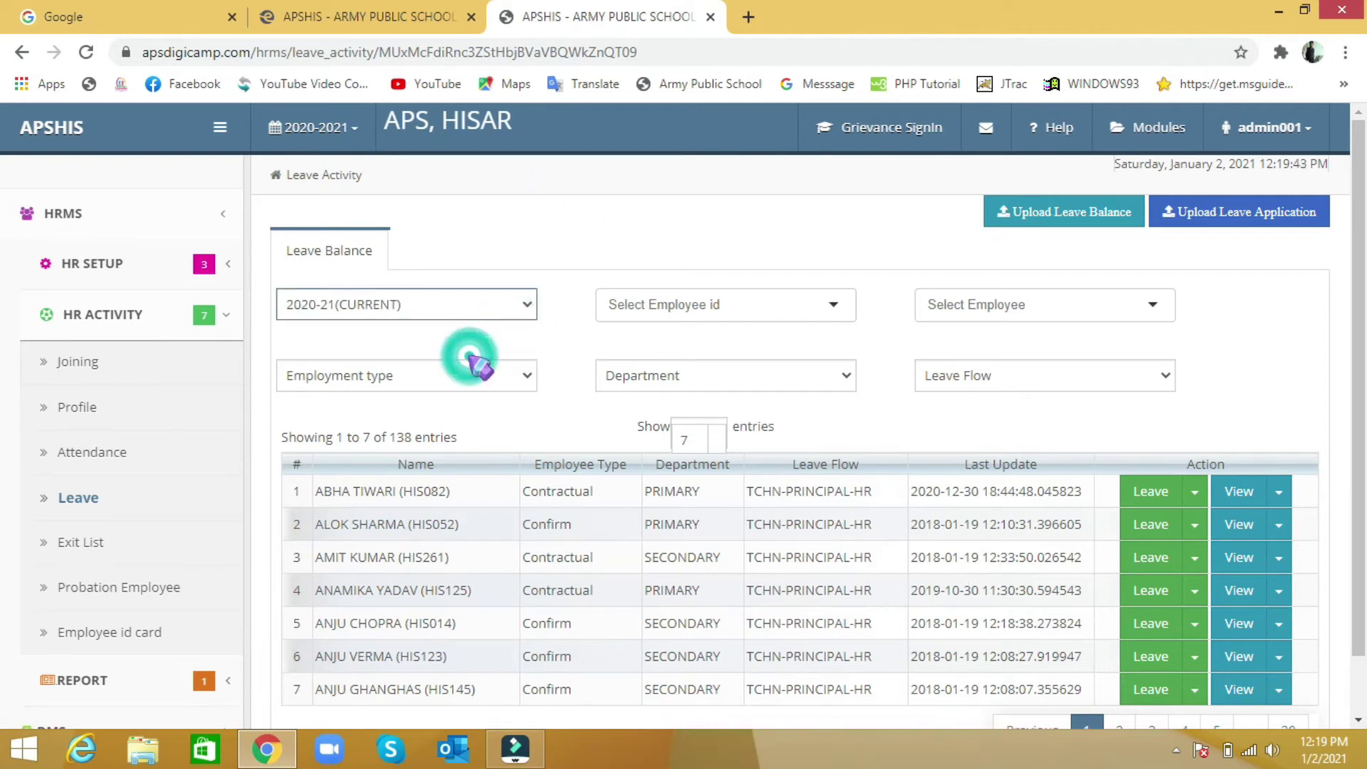
Step: Start adding a leave balance of type Earned Leave for the first listed employee, and close the form without saving
click(1203, 491)
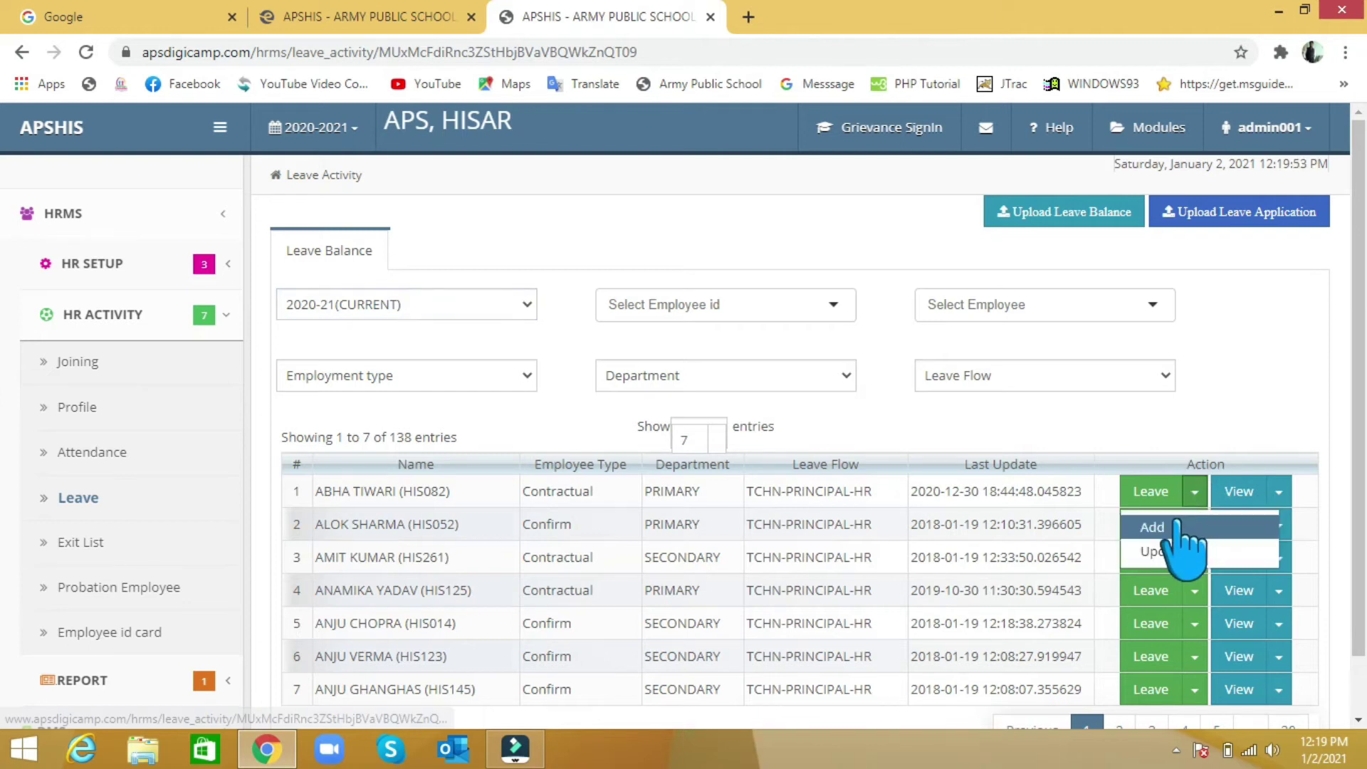
click(1153, 527)
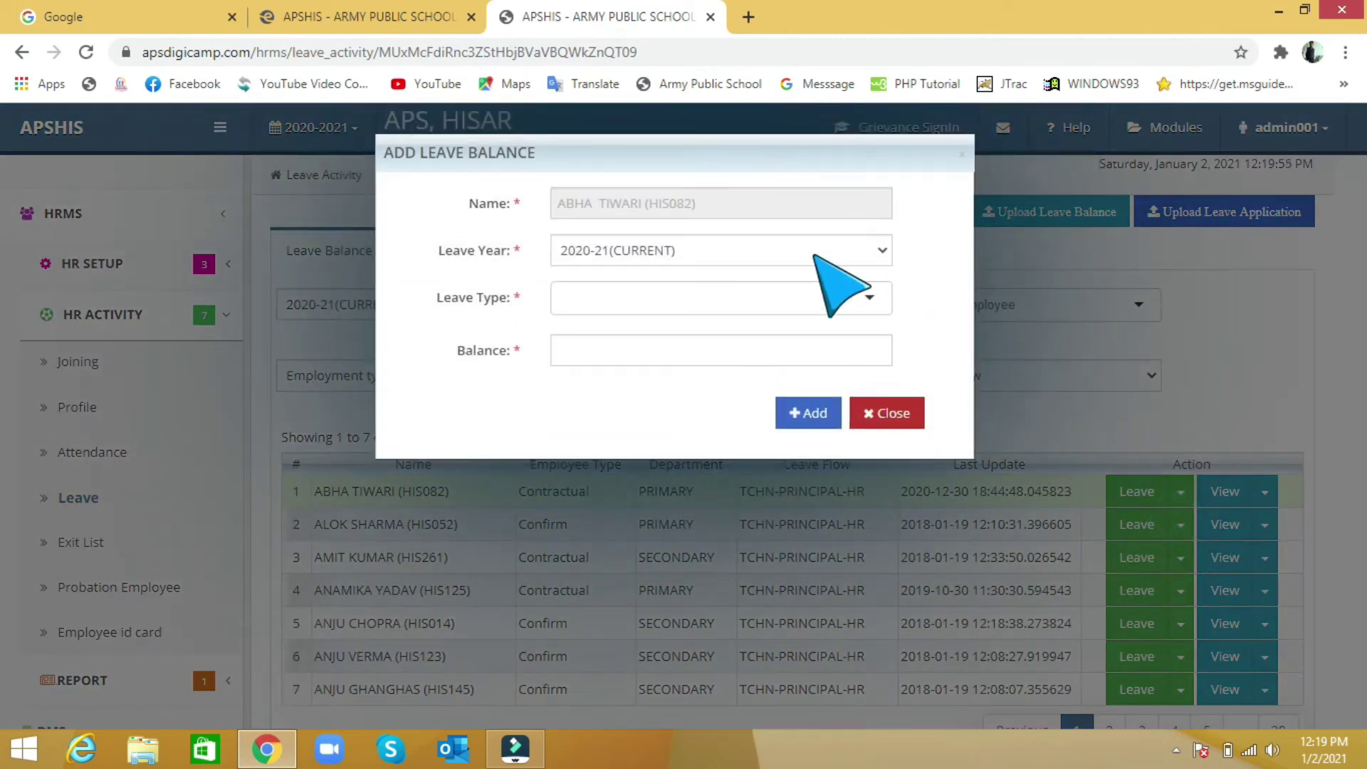
click(723, 311)
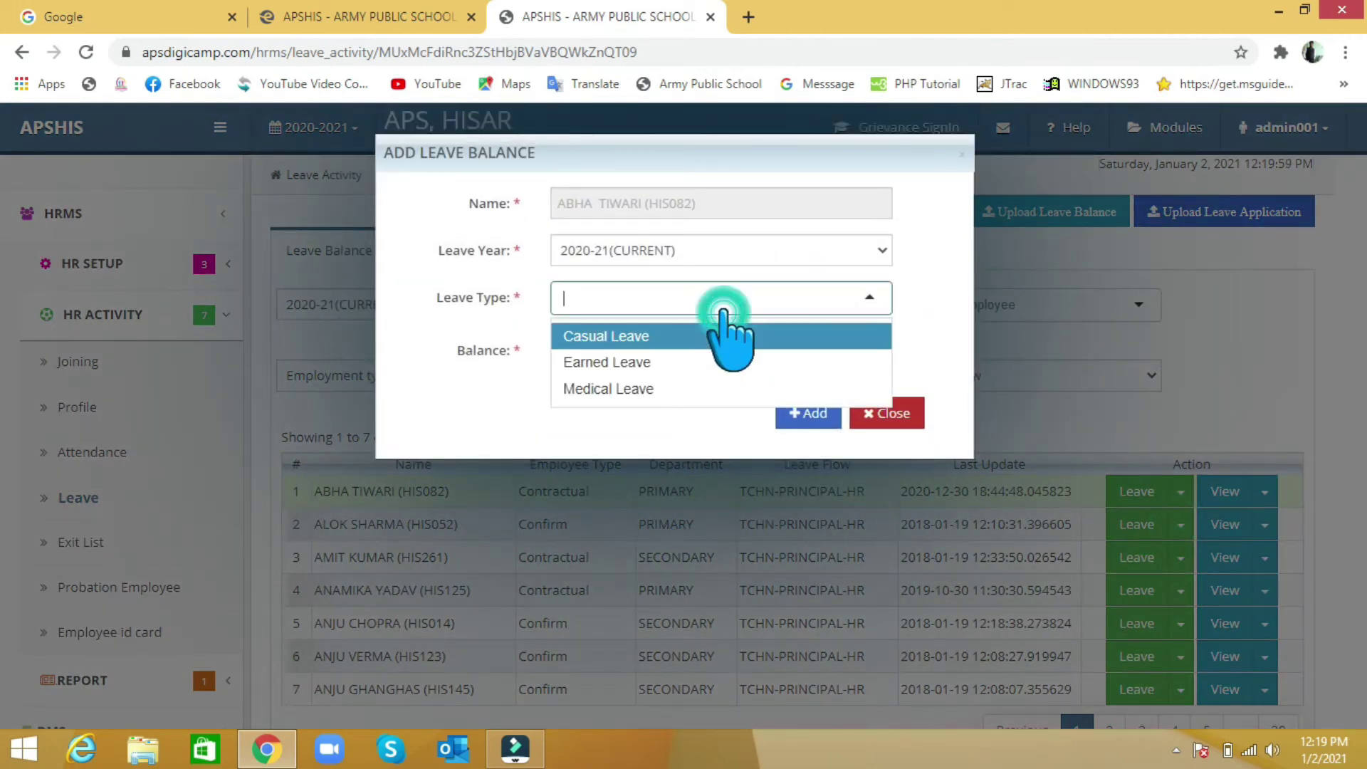
click(655, 362)
click(678, 352)
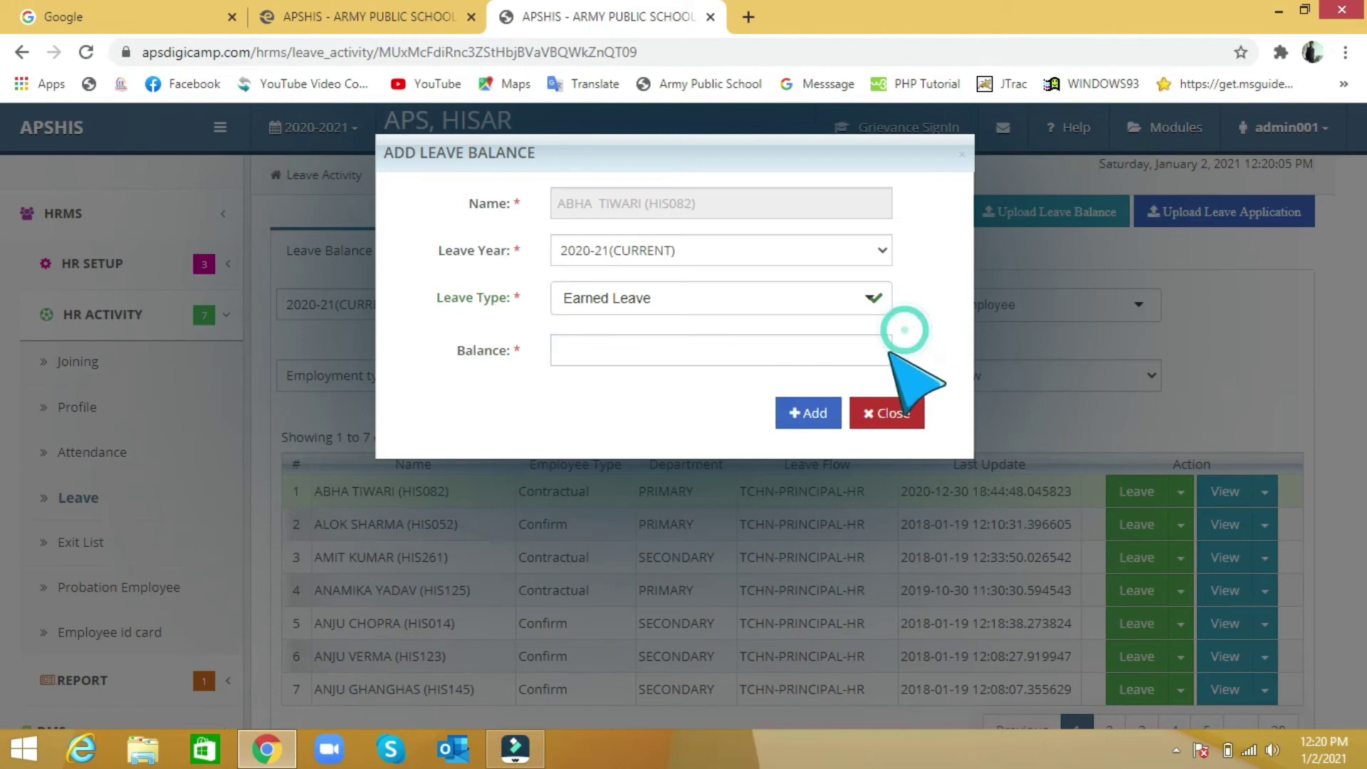
click(880, 417)
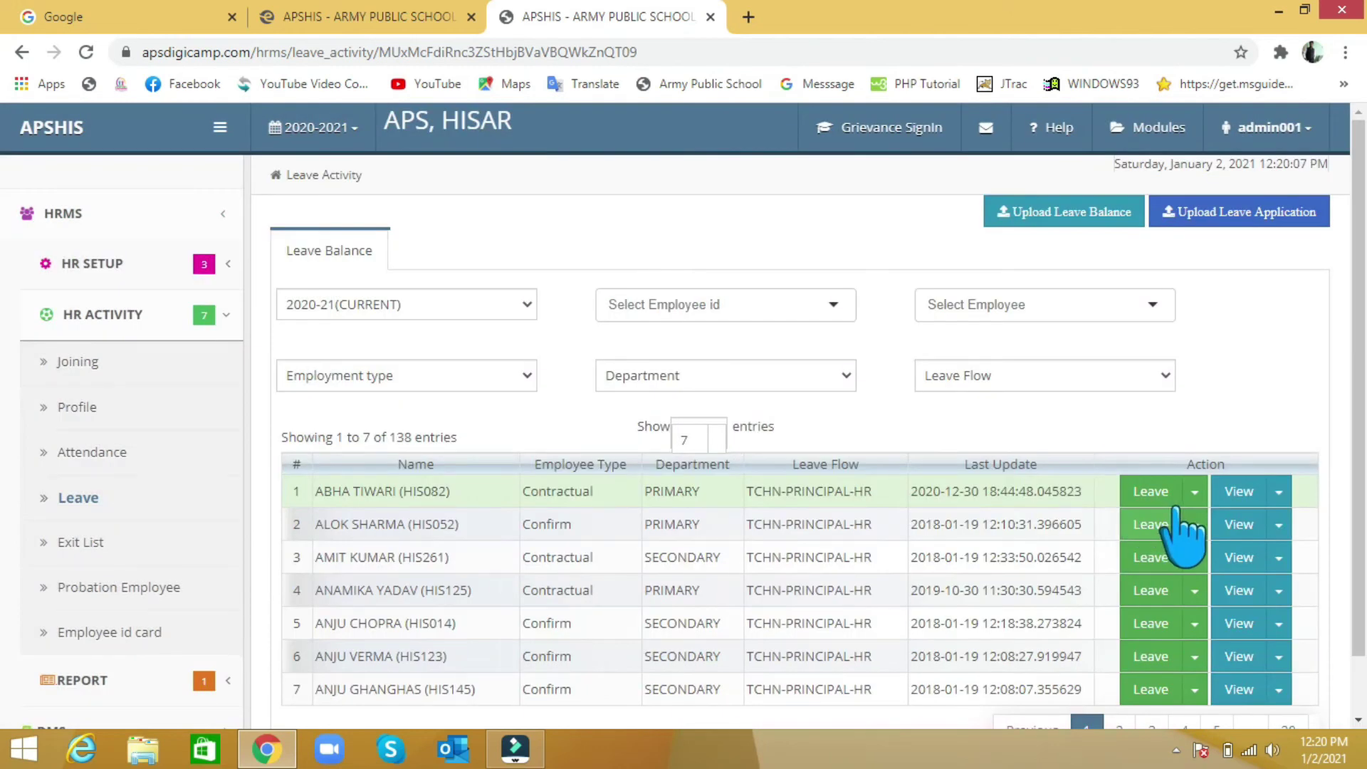
Step: View the form for updating the first listed employee's leave balance, and close it without changes
click(1195, 492)
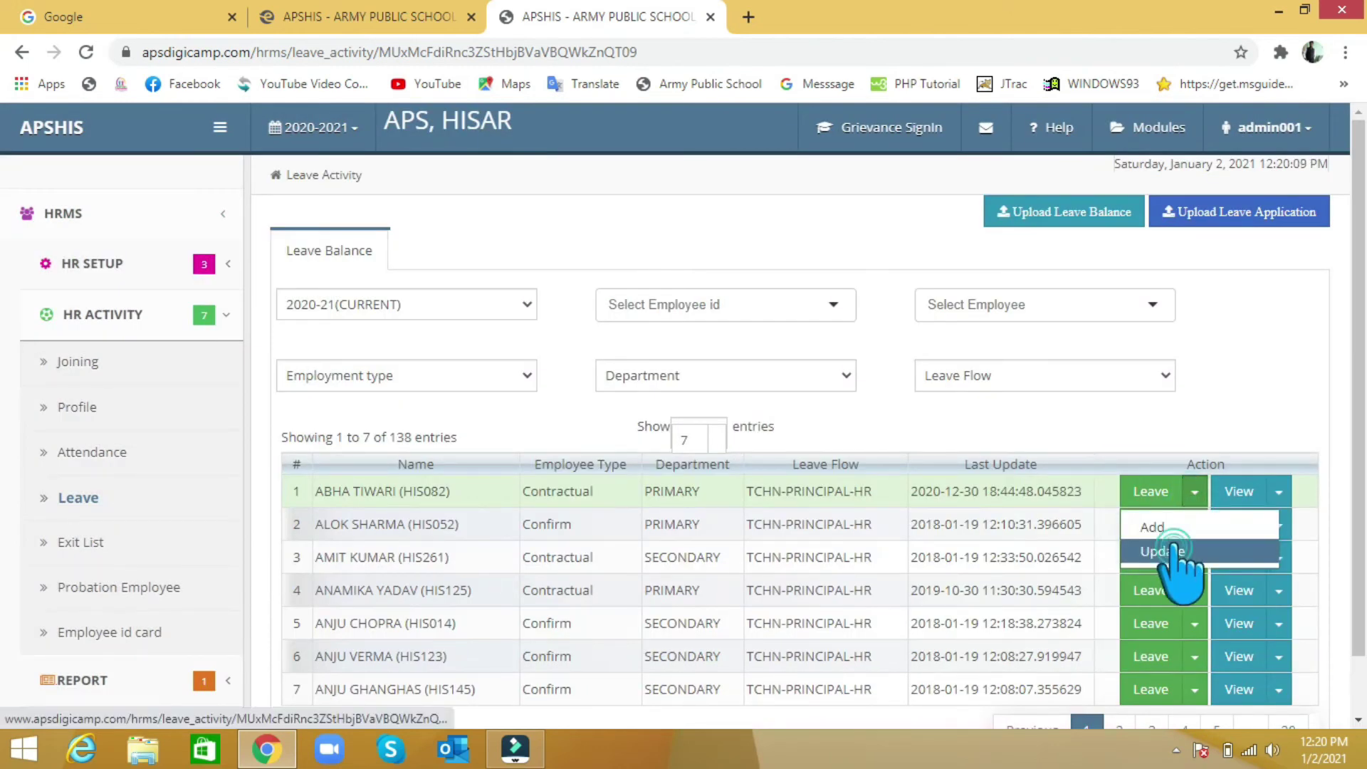
click(1171, 552)
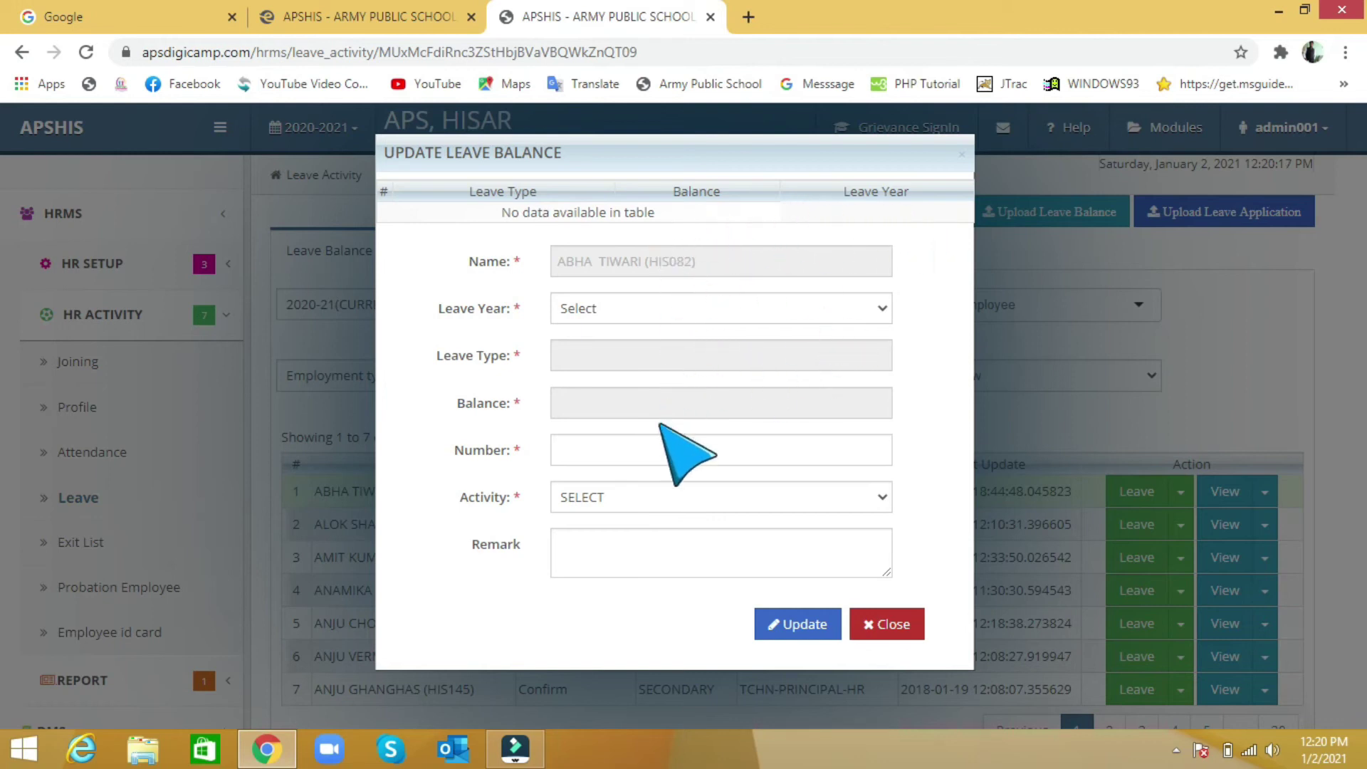
click(889, 631)
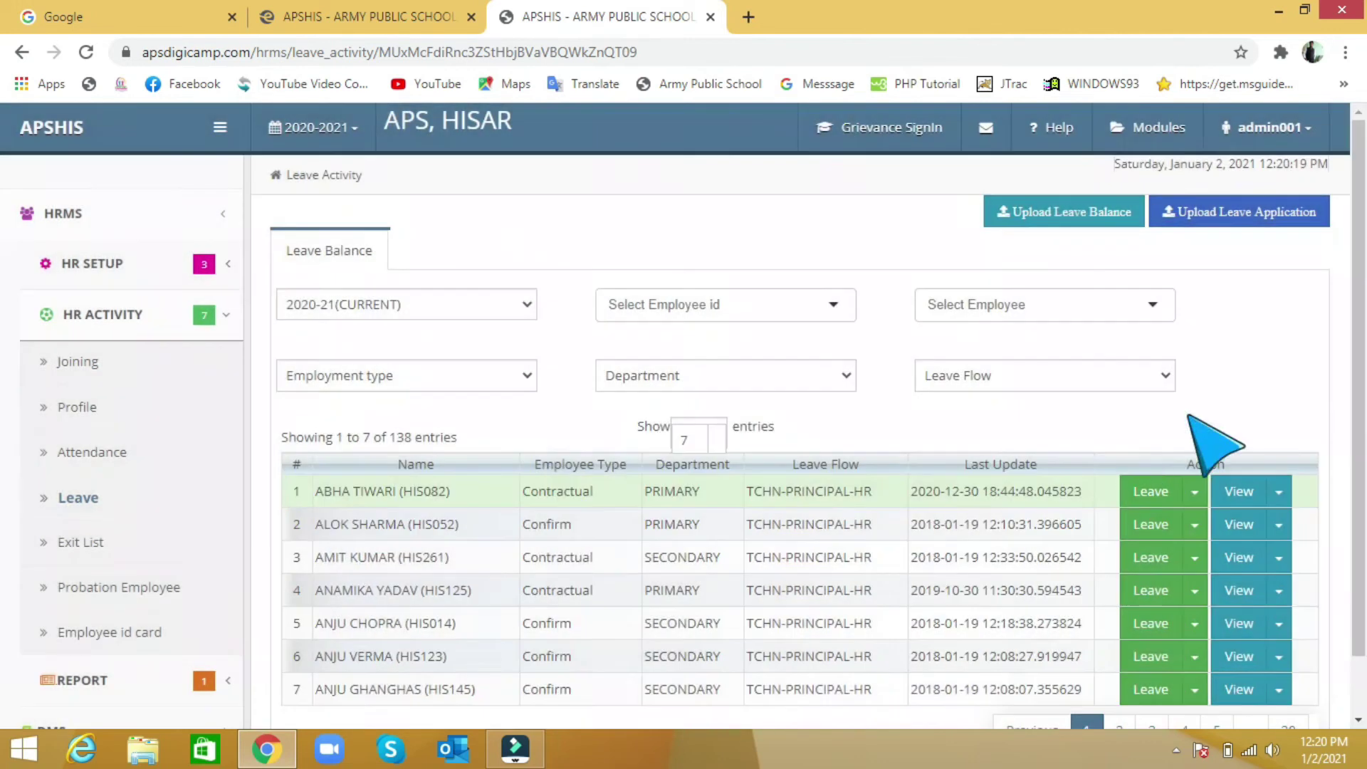
Step: View the leave history of the first listed employee and close it
click(1280, 493)
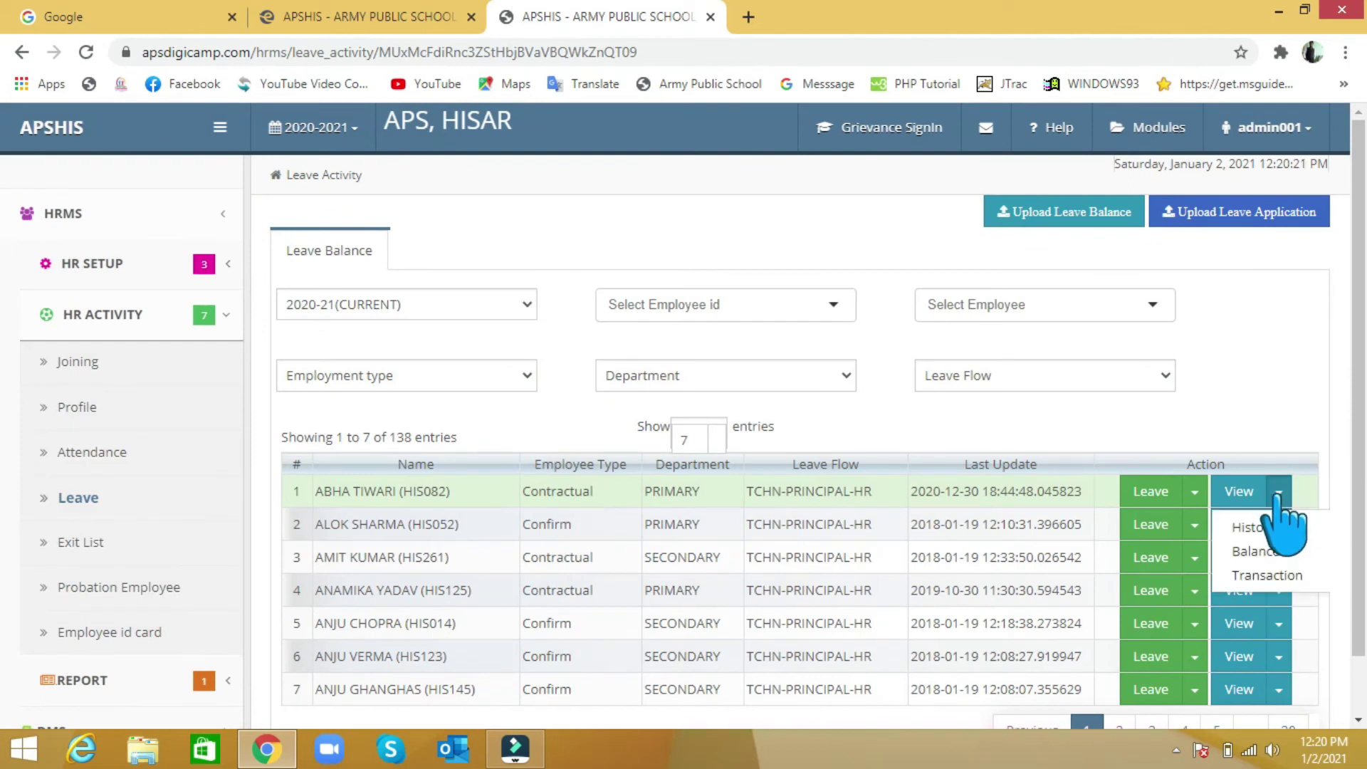
click(1260, 527)
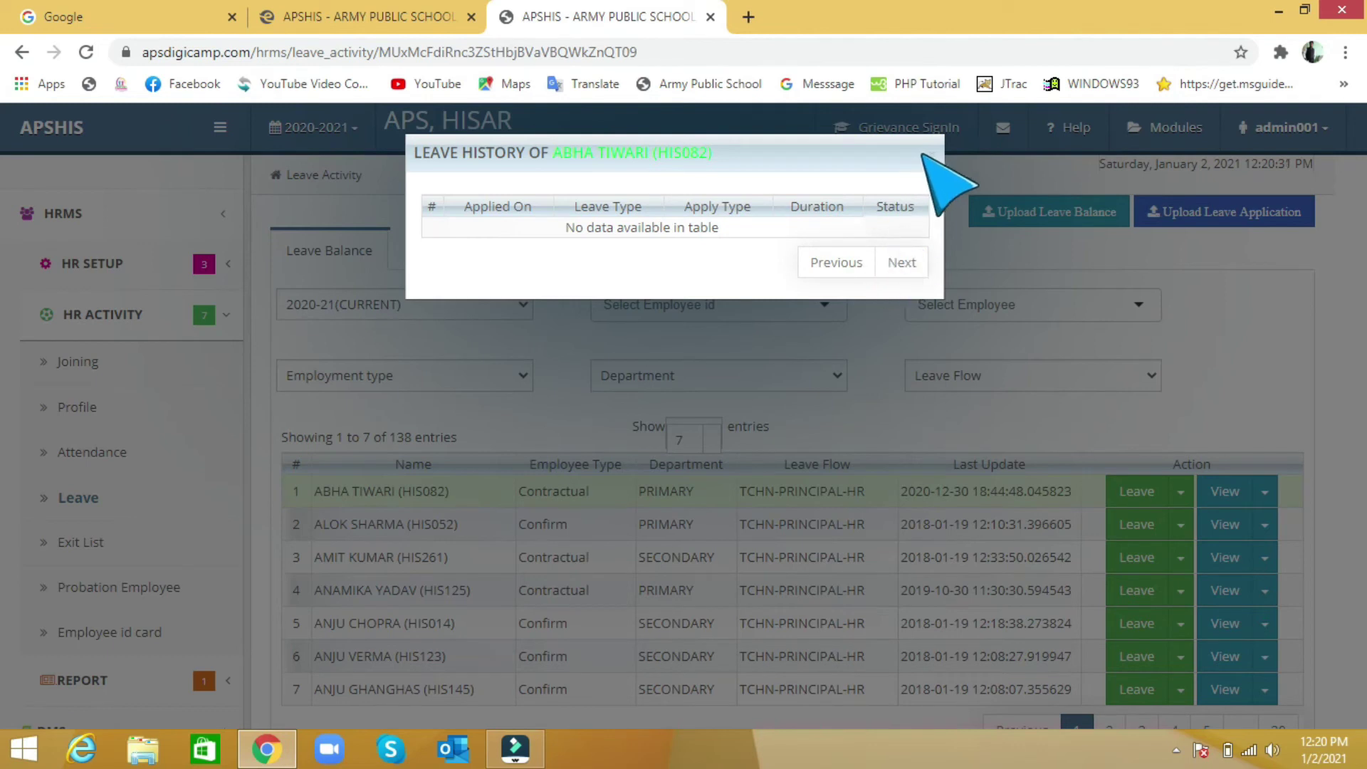
click(931, 150)
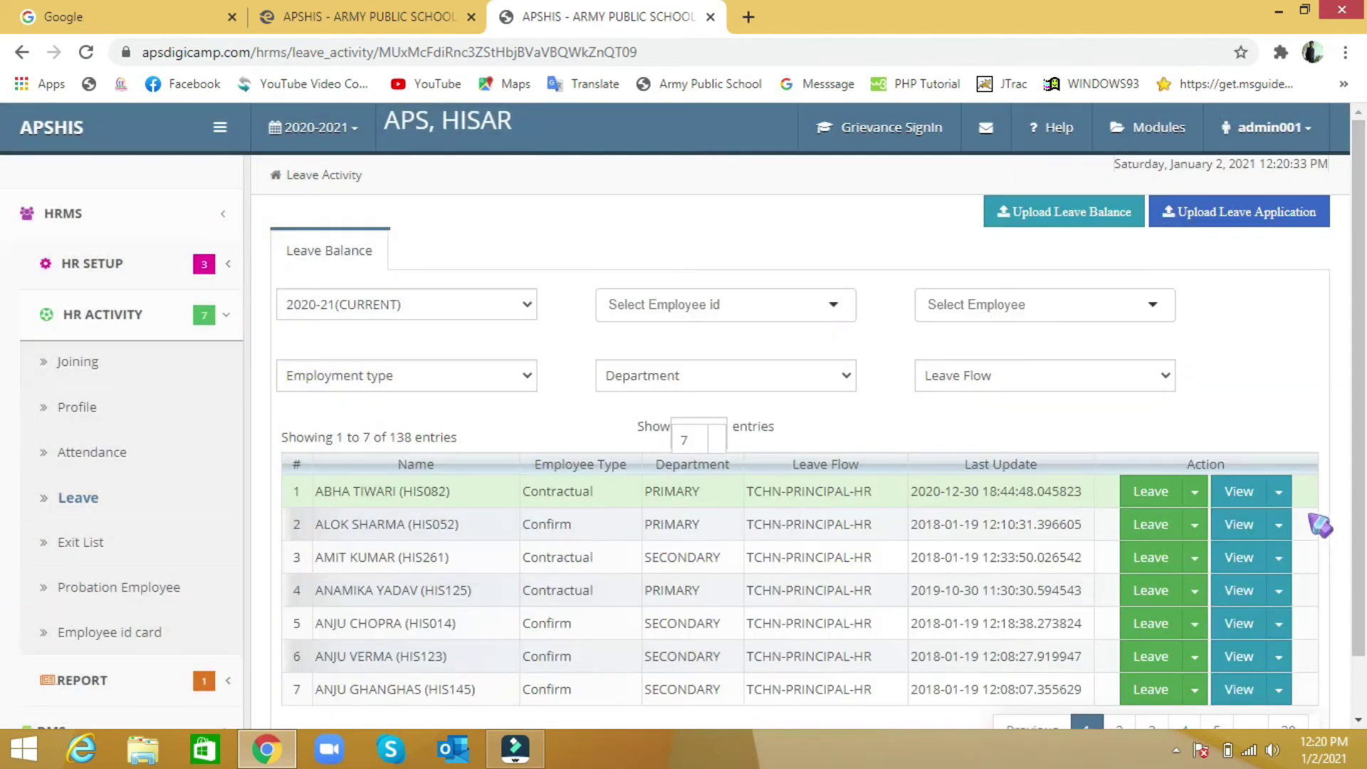
Step: View the leave balance details of the first listed employee and close them
click(1279, 491)
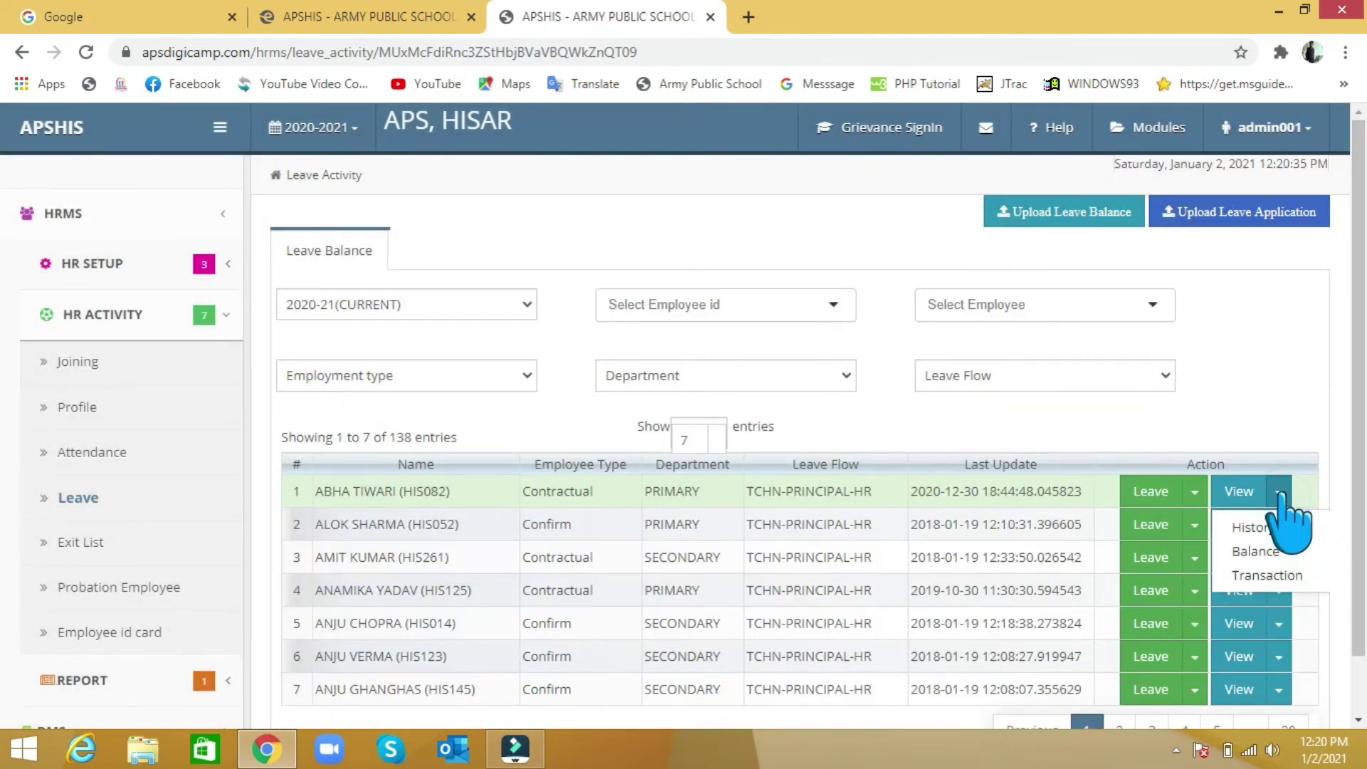
click(1255, 552)
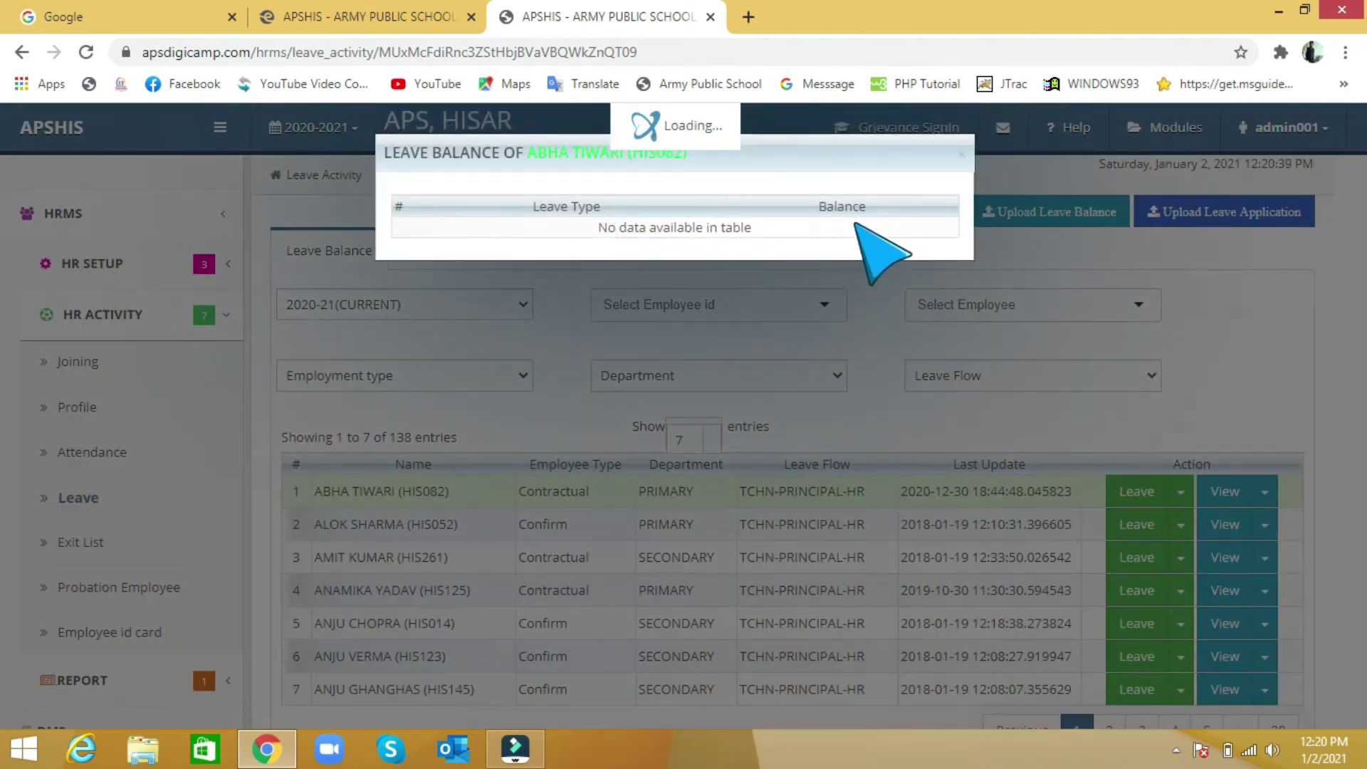
click(961, 152)
Step: View the leave transactions of the first listed employee and close them
click(1279, 491)
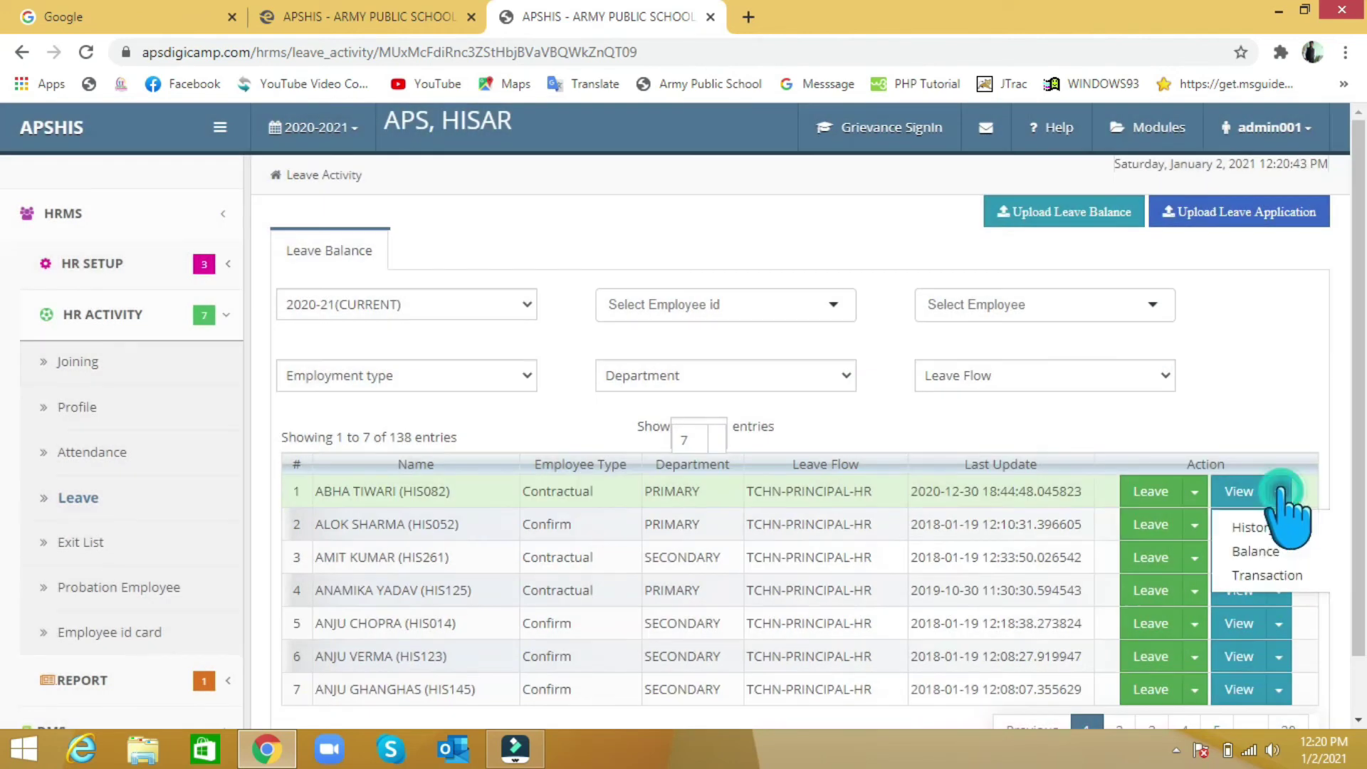
click(1265, 575)
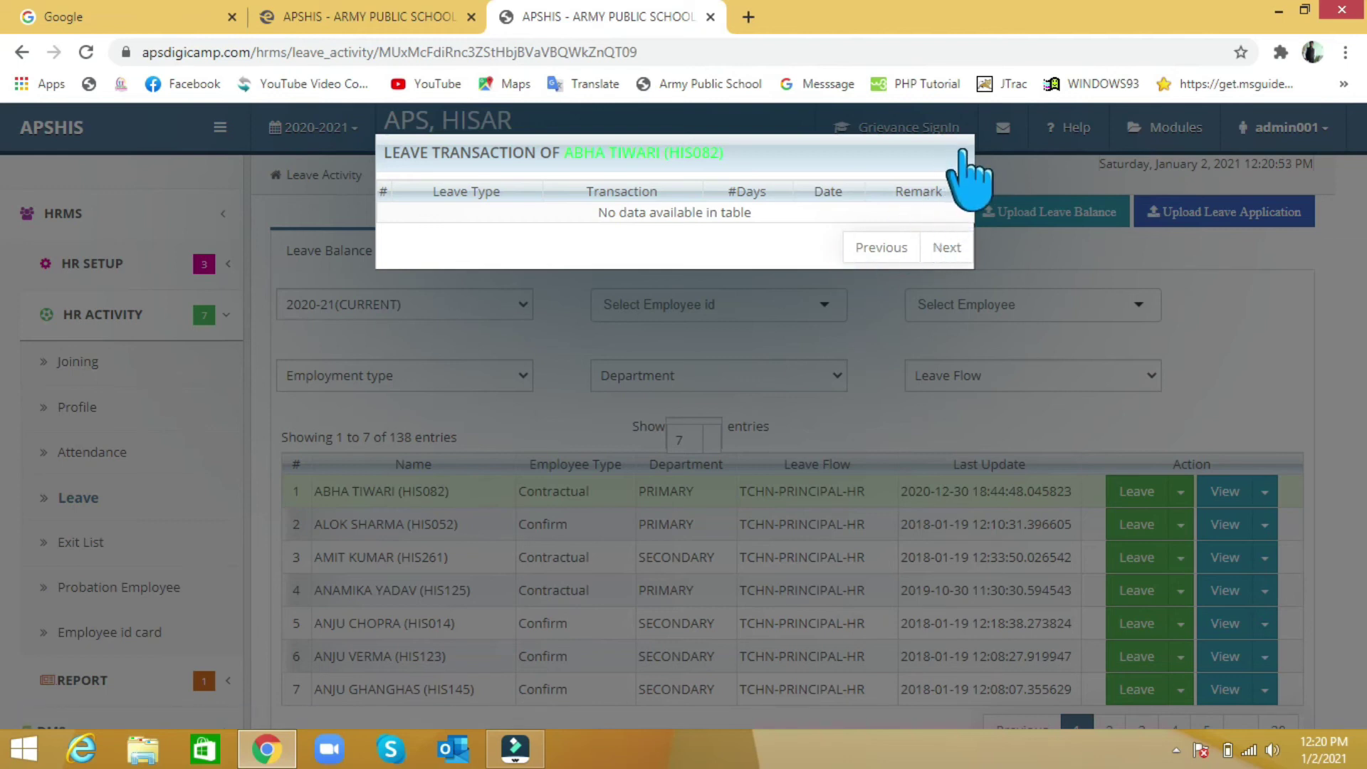
click(963, 152)
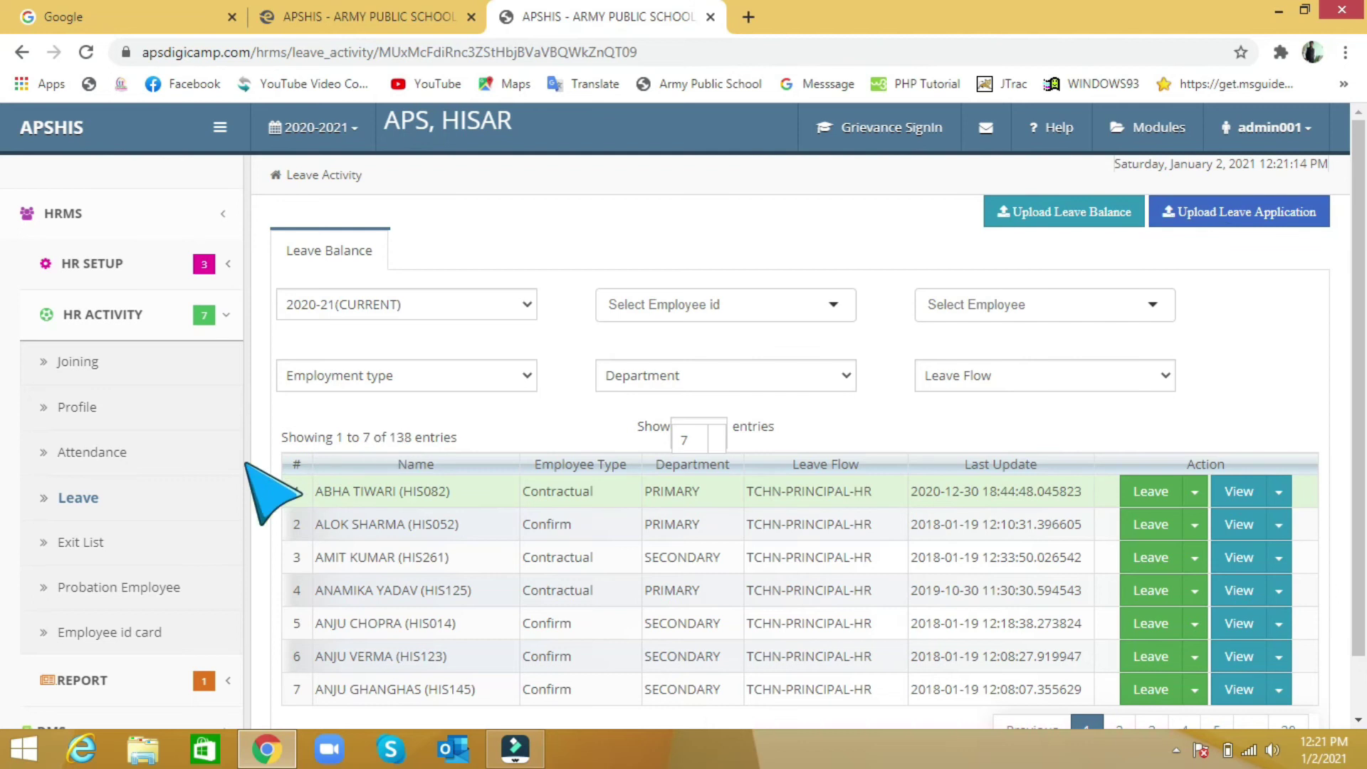
Step: Show the list of exited employees, view the first employee's full profile details, and return to the list
click(104, 542)
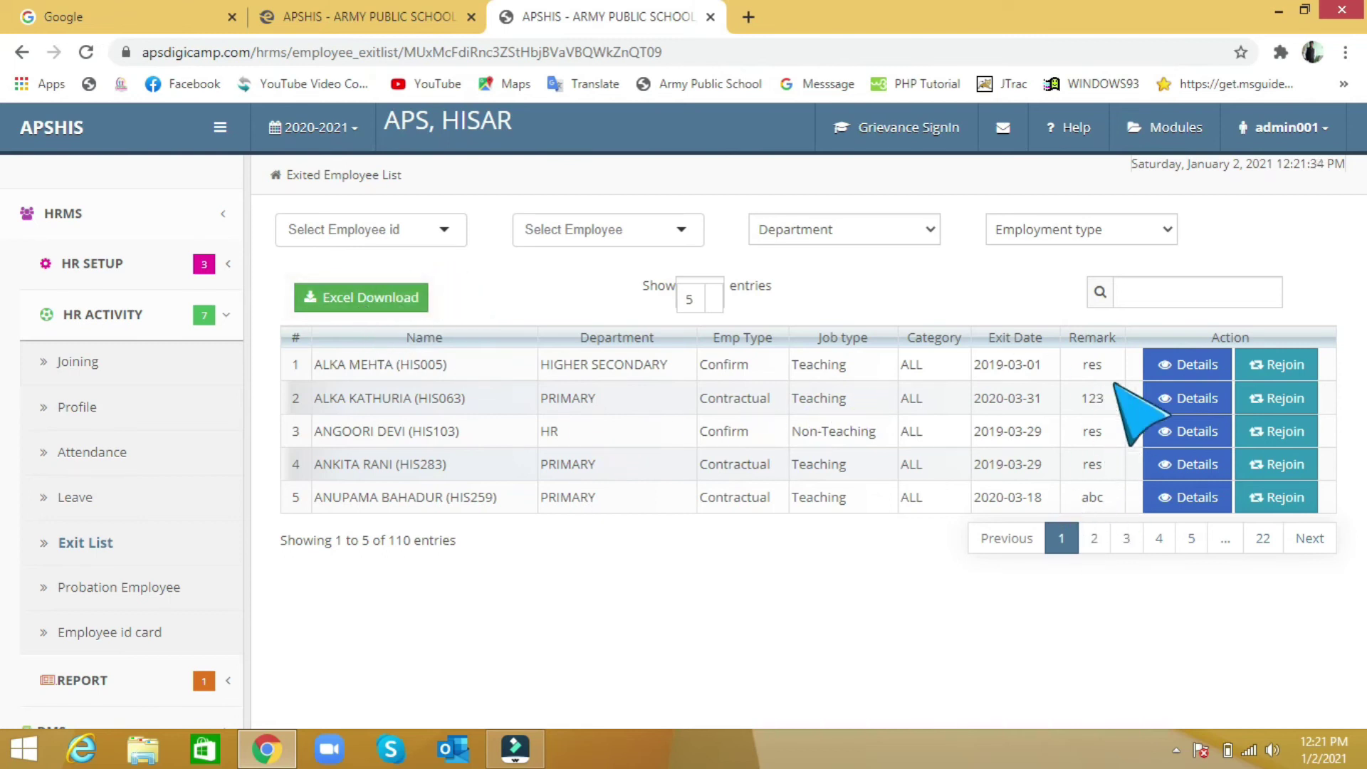
click(1166, 365)
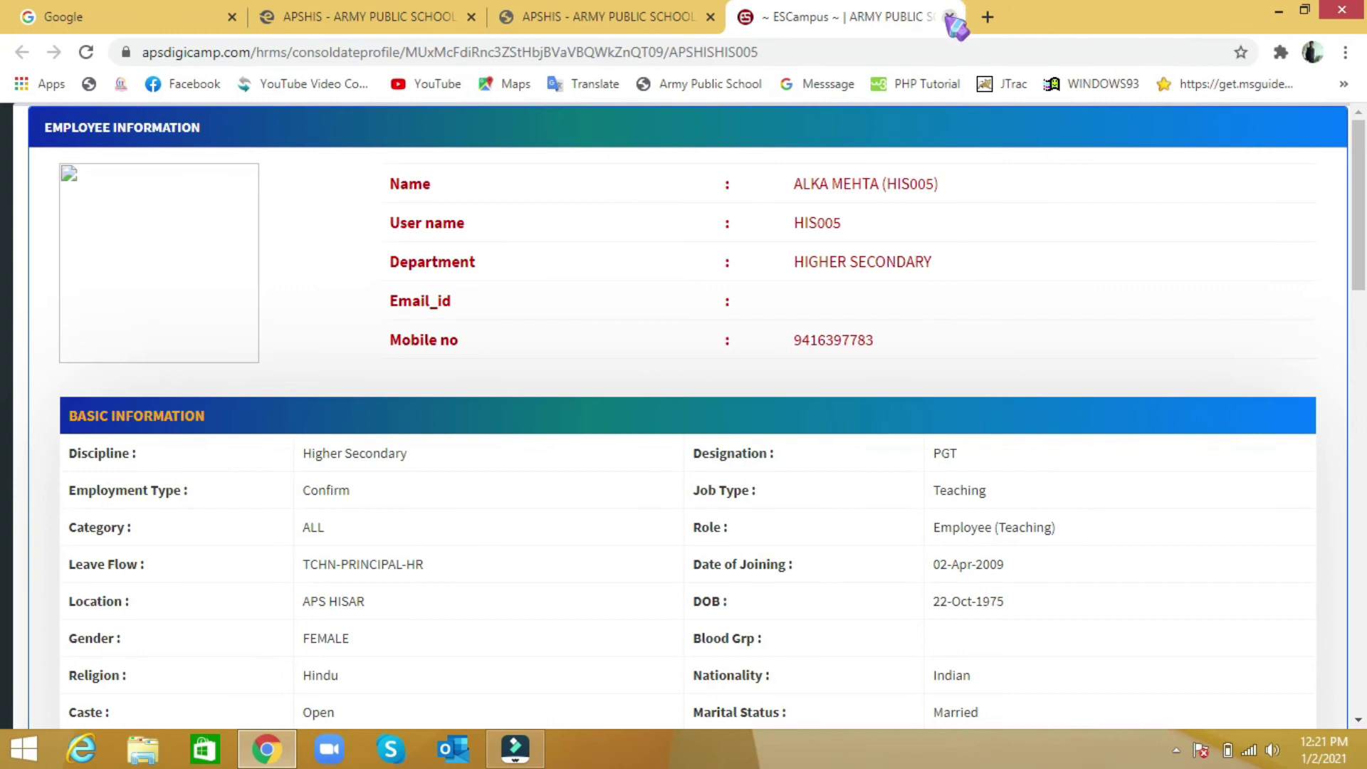
click(950, 17)
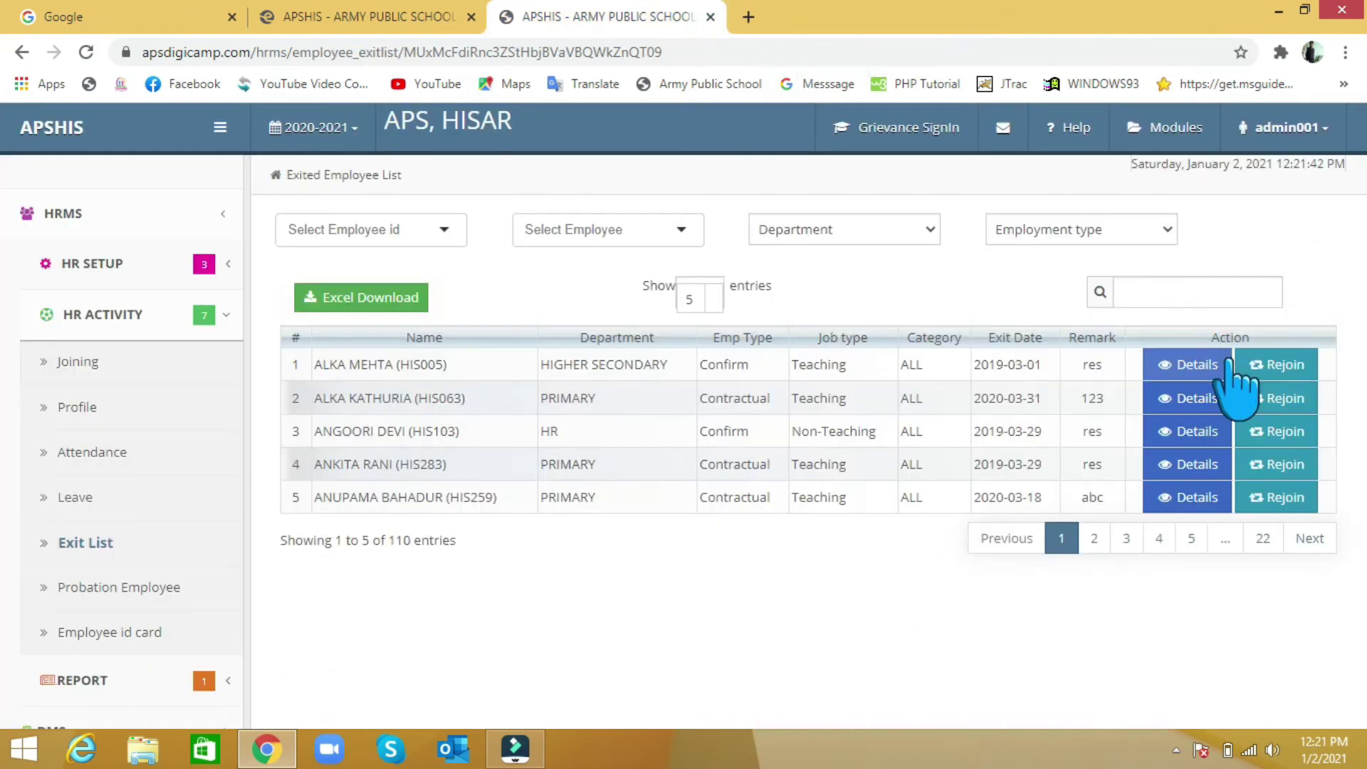
Step: Review the employee and personal details on the first exited employee's rejoin form, and close it without saving
click(1258, 366)
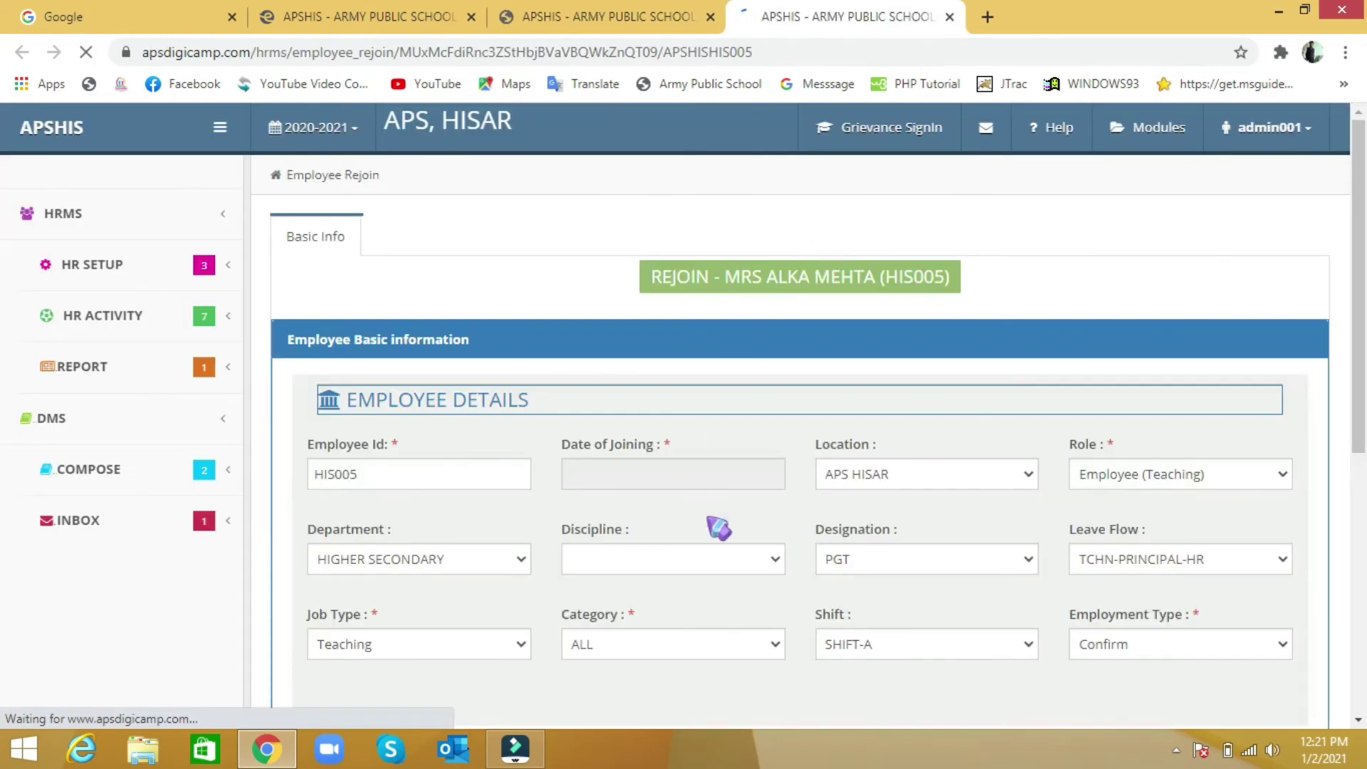
drag(1362, 217, 1364, 559)
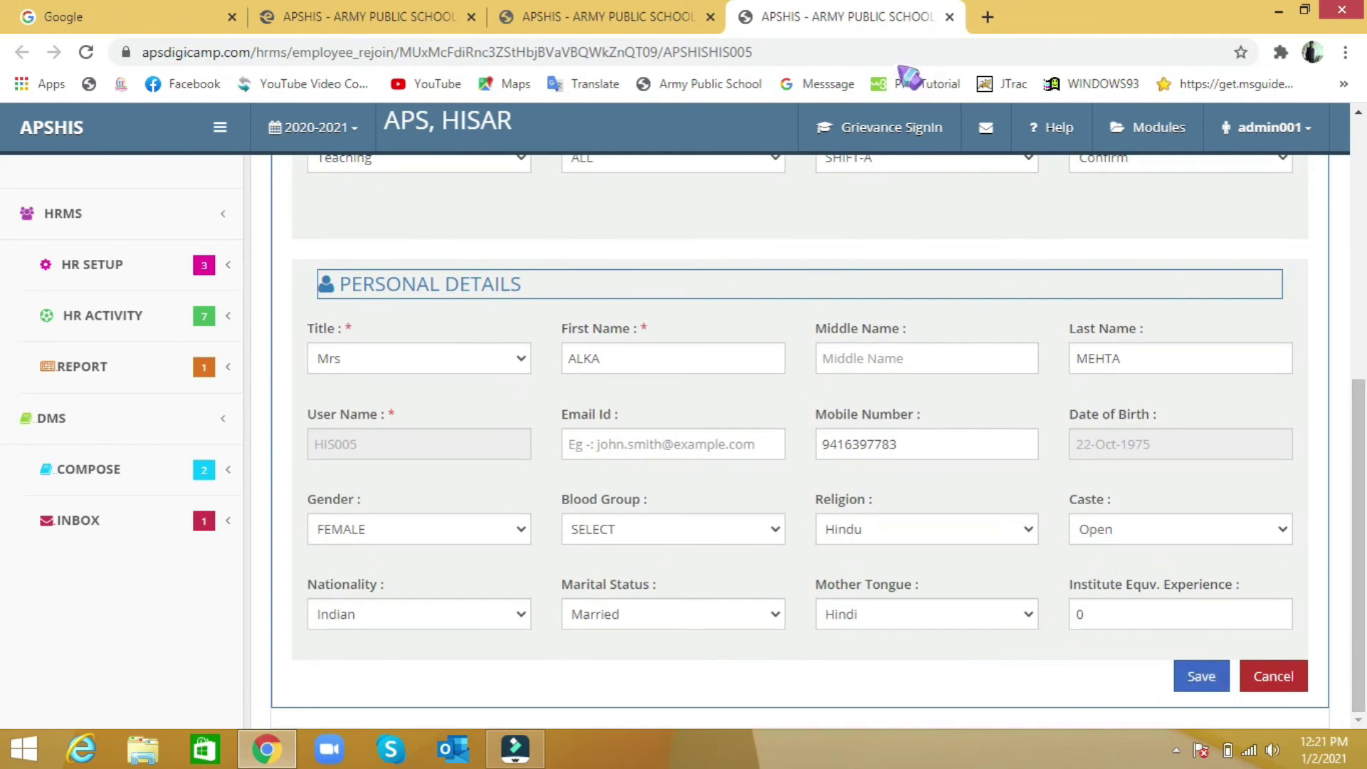
click(950, 17)
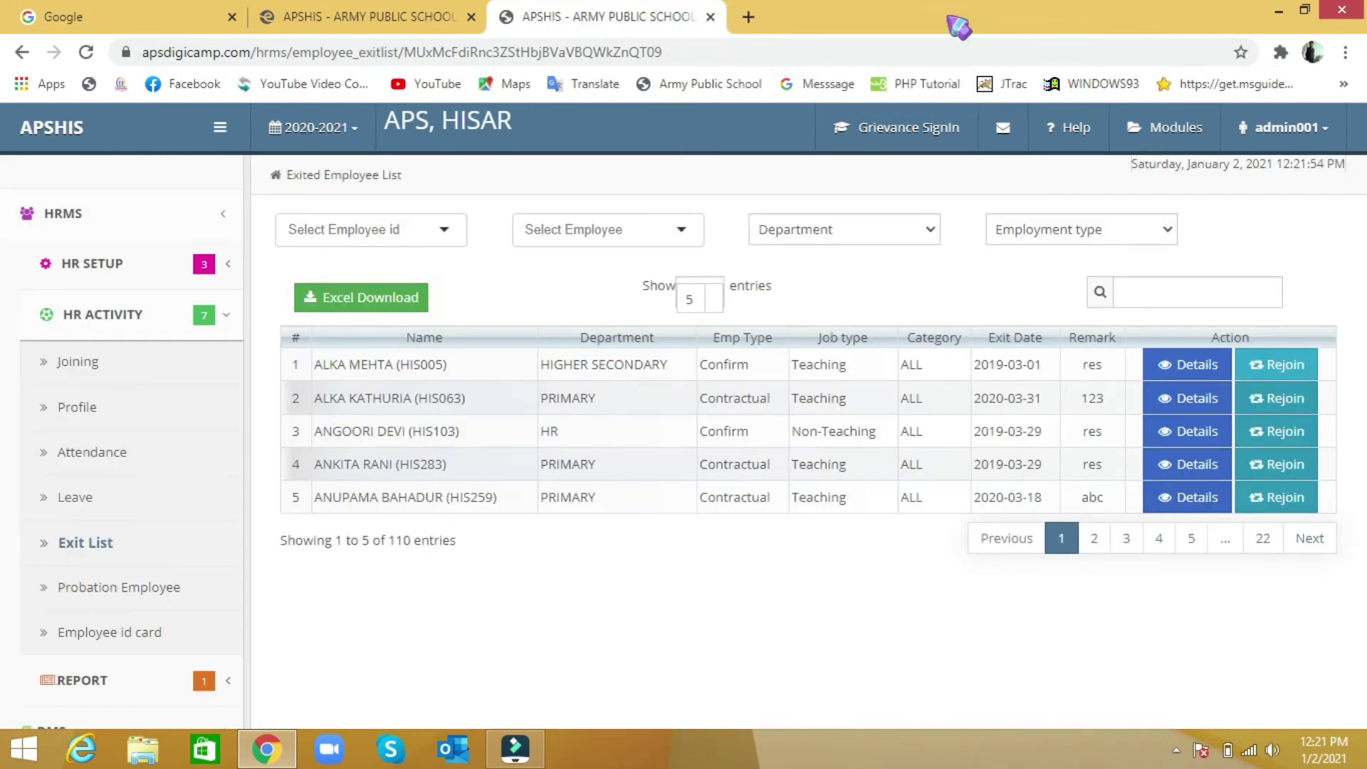
Step: Show the probation employees page and examine the action column of its table
click(140, 588)
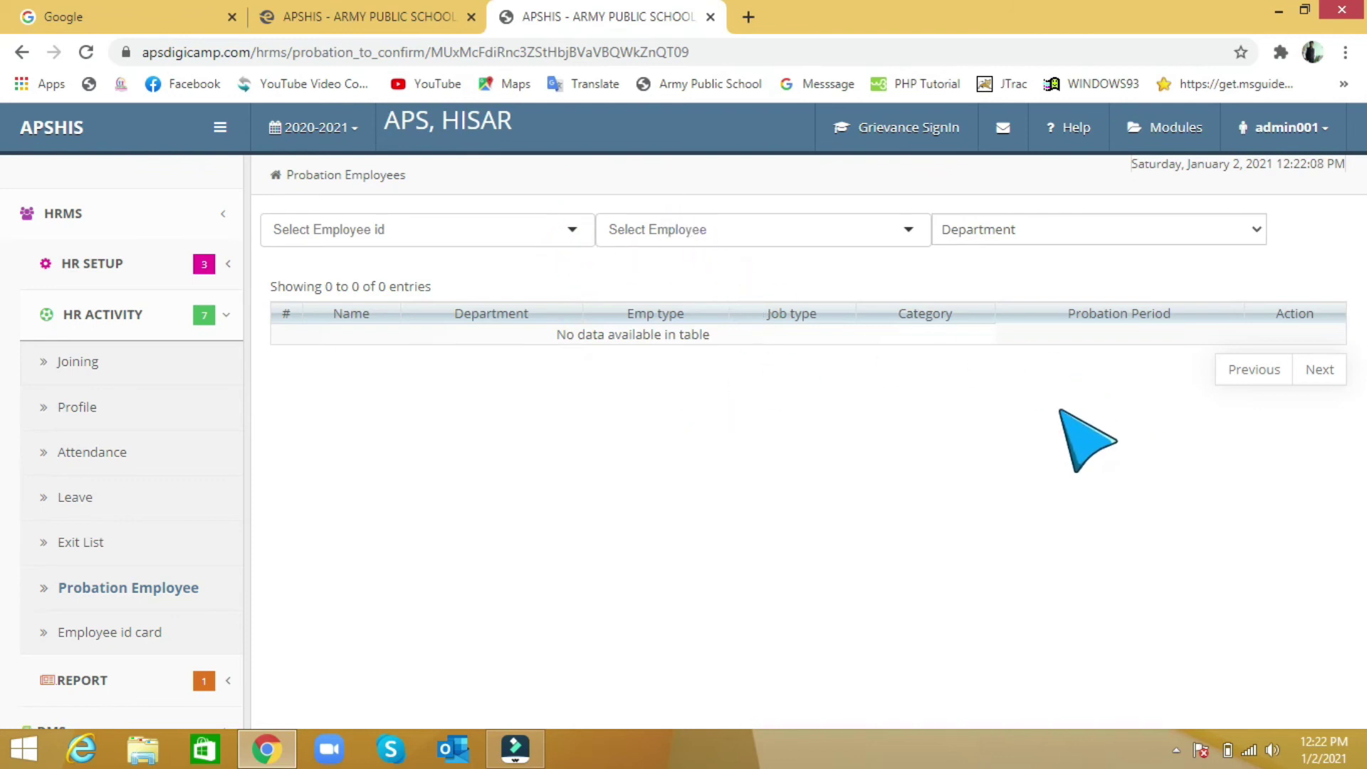
click(1282, 337)
click(1281, 338)
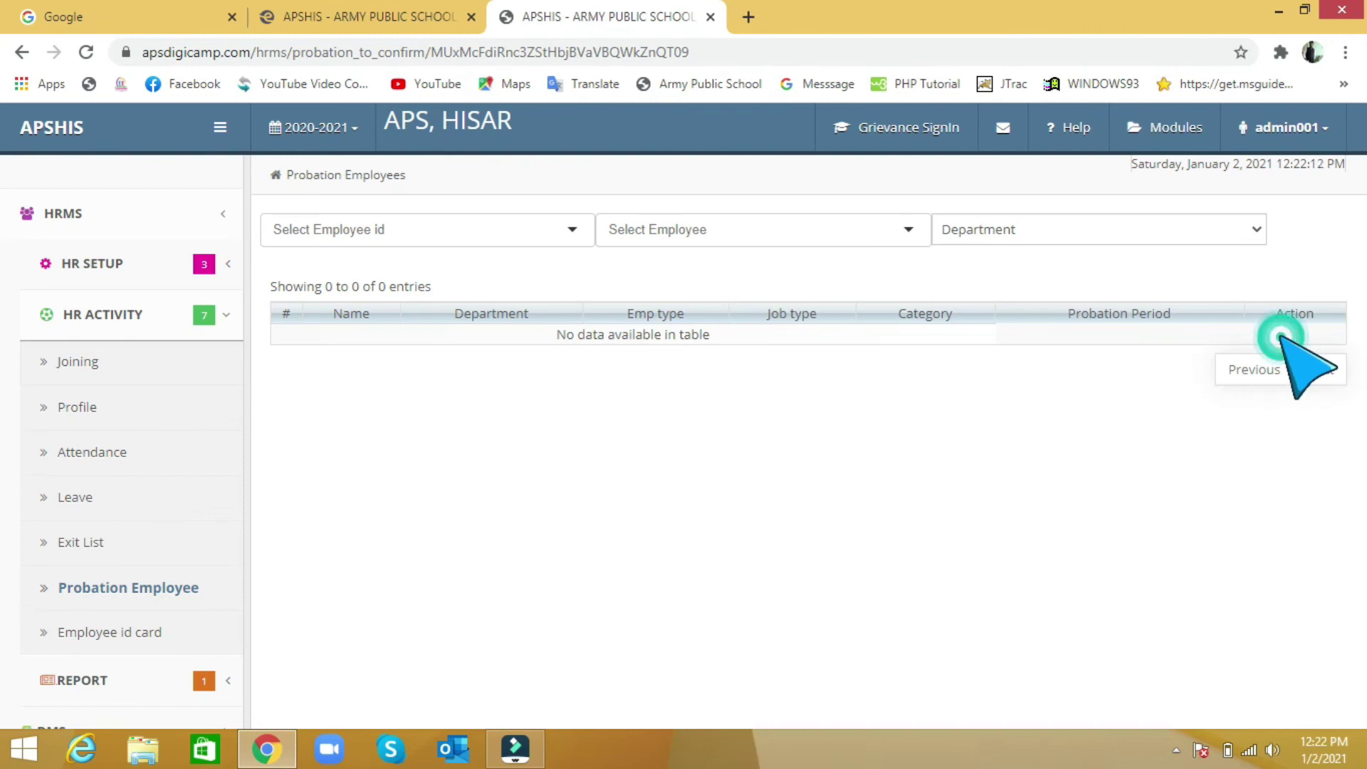
click(1281, 337)
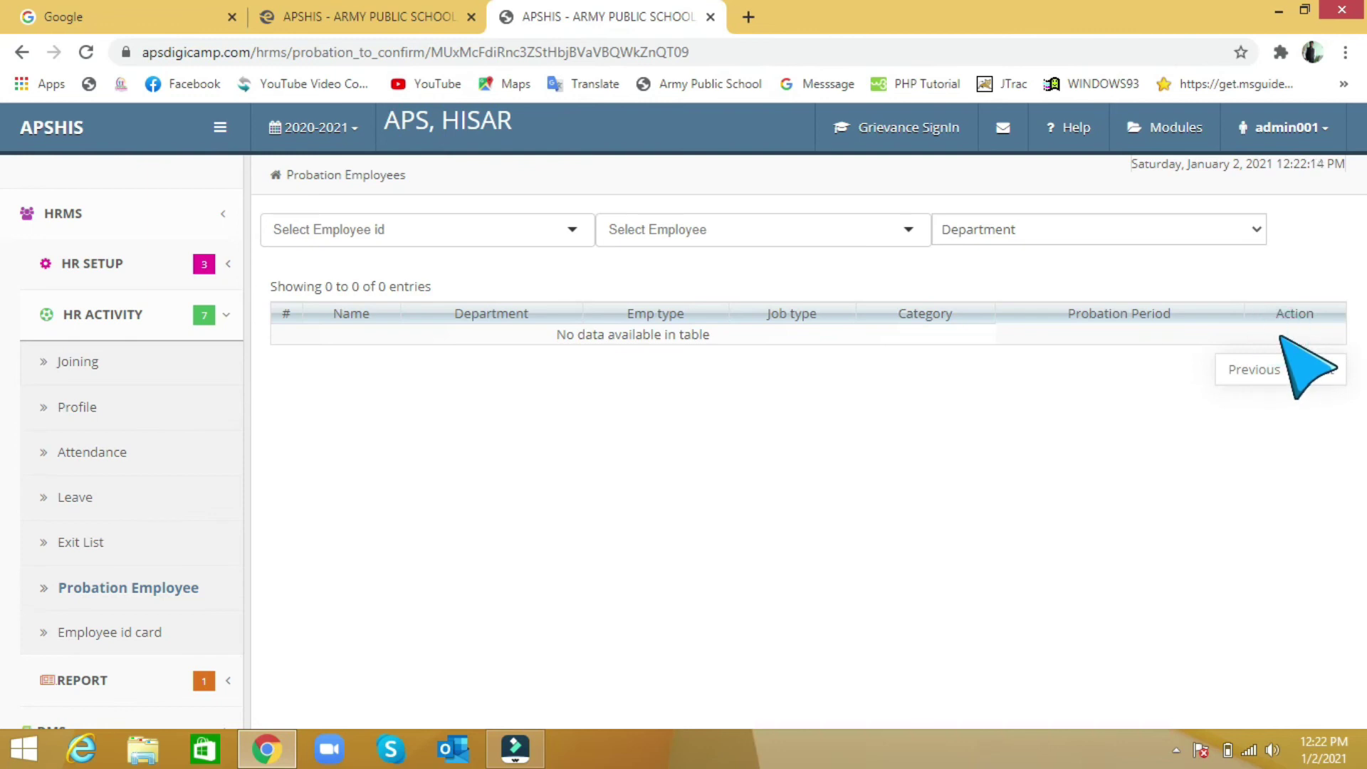
click(1290, 333)
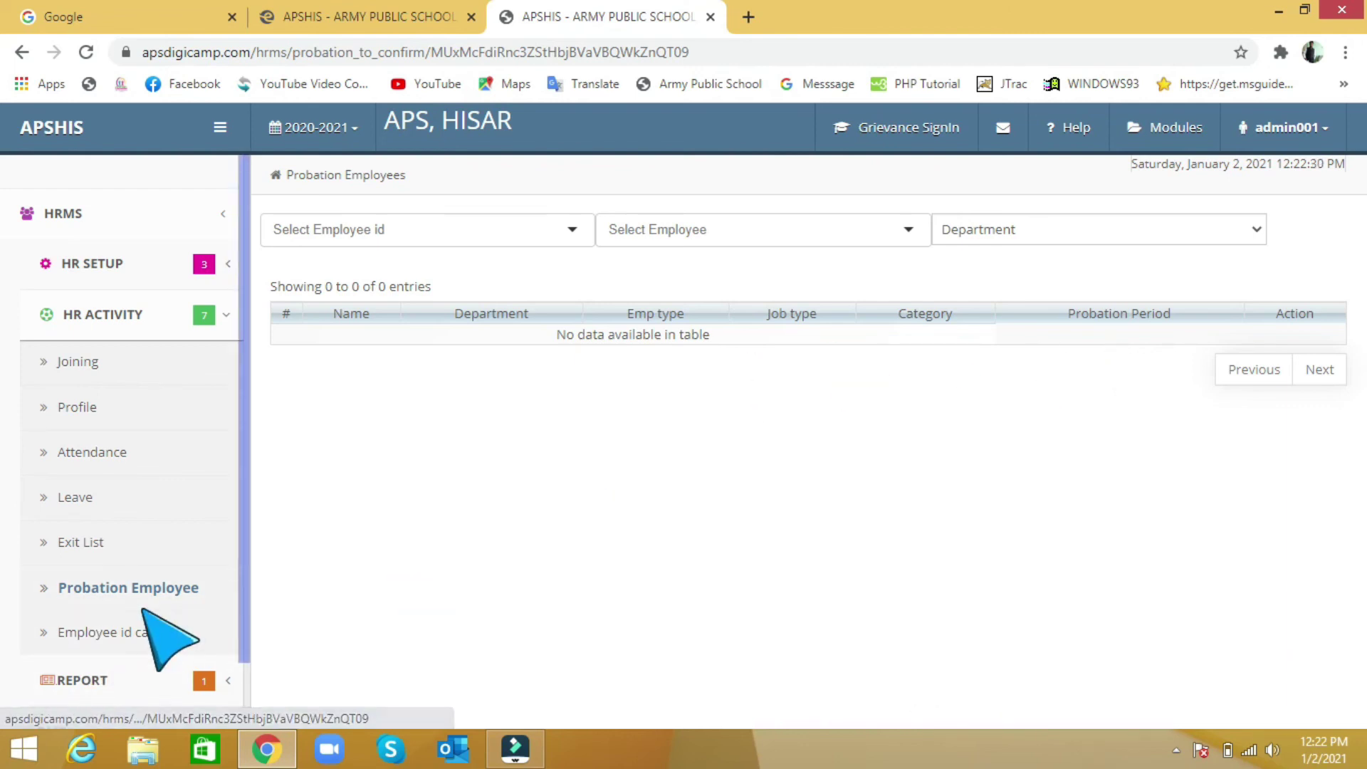
Step: Generate the ID card of the first listed employee from the employee ID card page, and close the card after viewing it
click(141, 632)
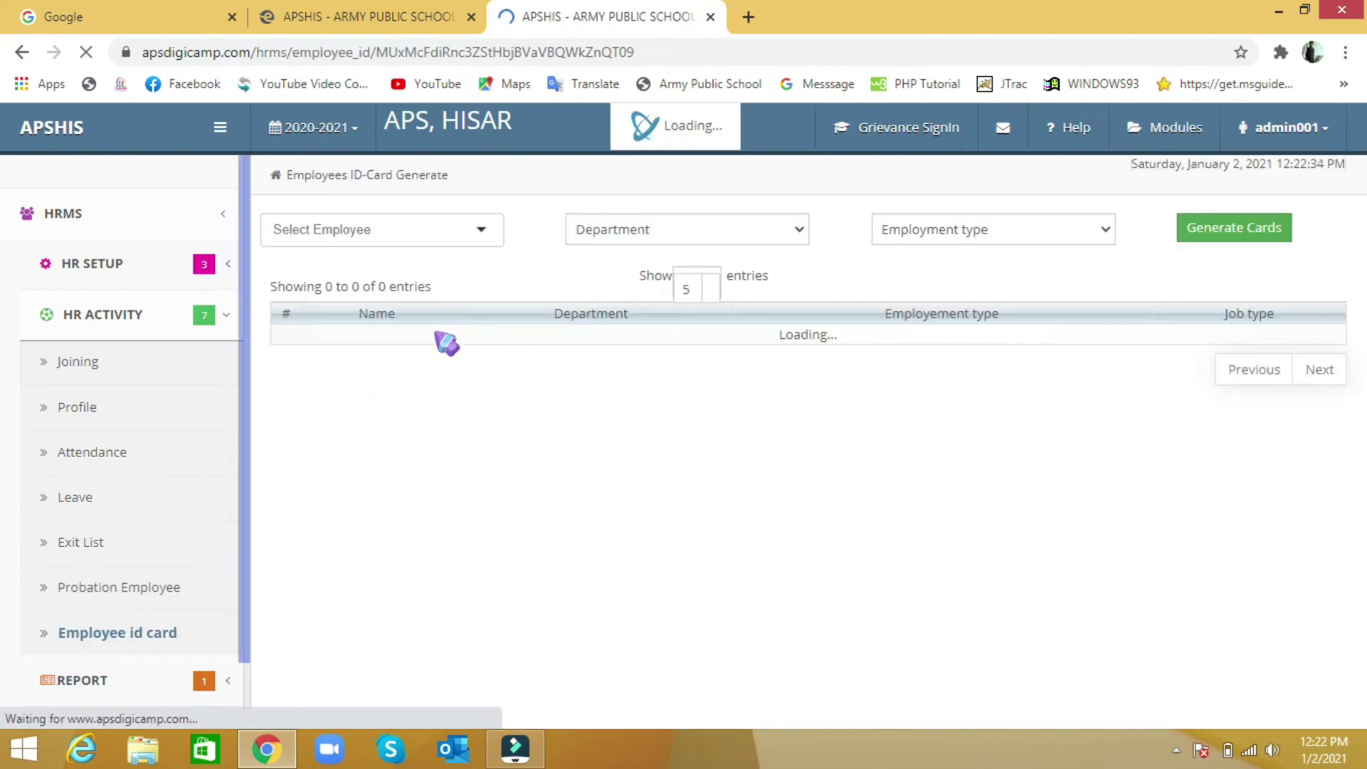
click(459, 229)
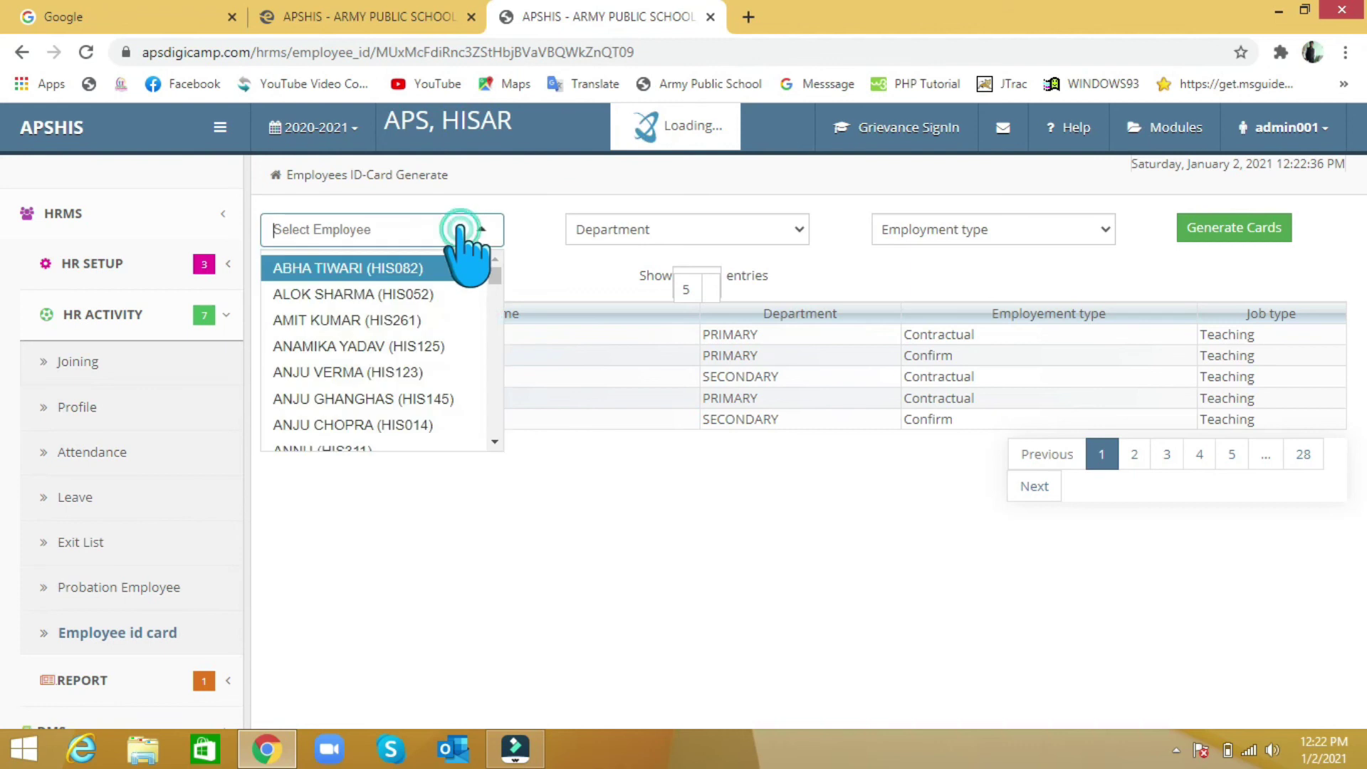
click(425, 269)
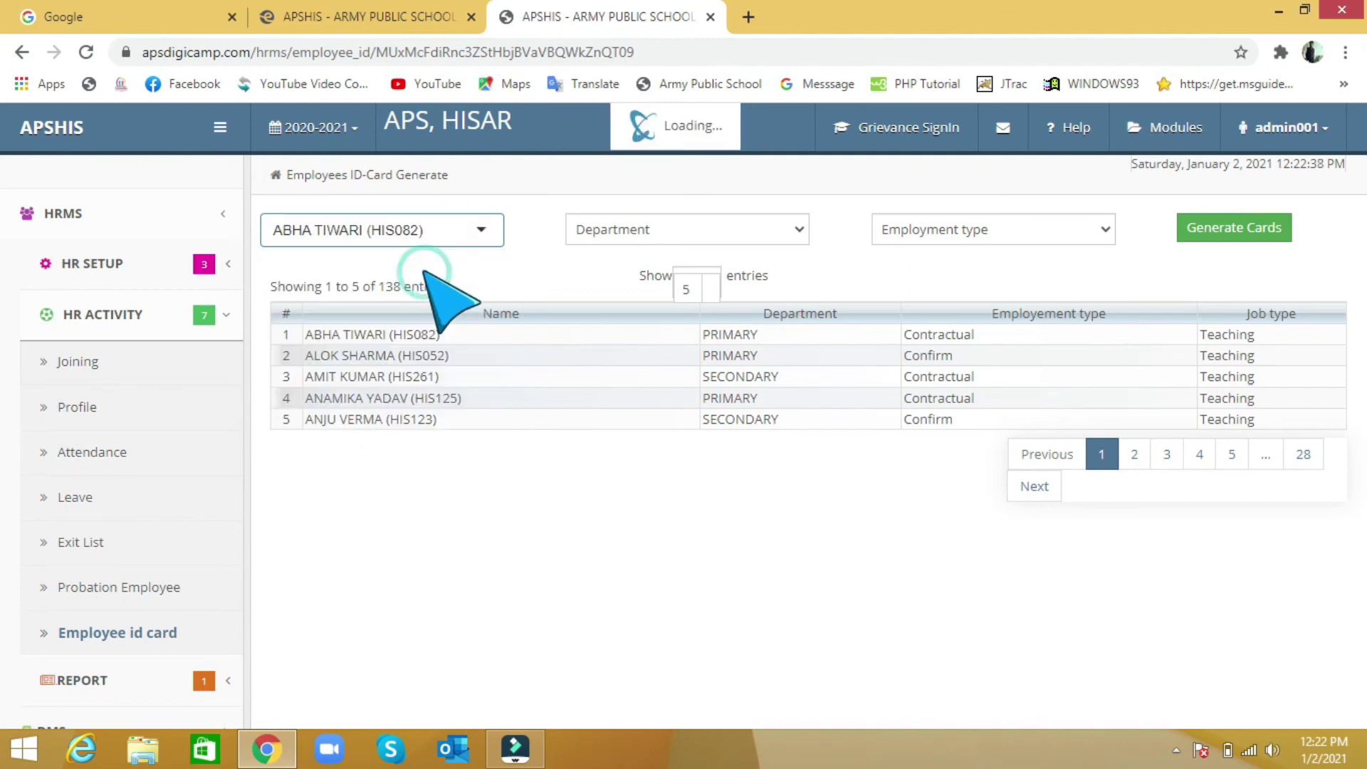
click(1237, 238)
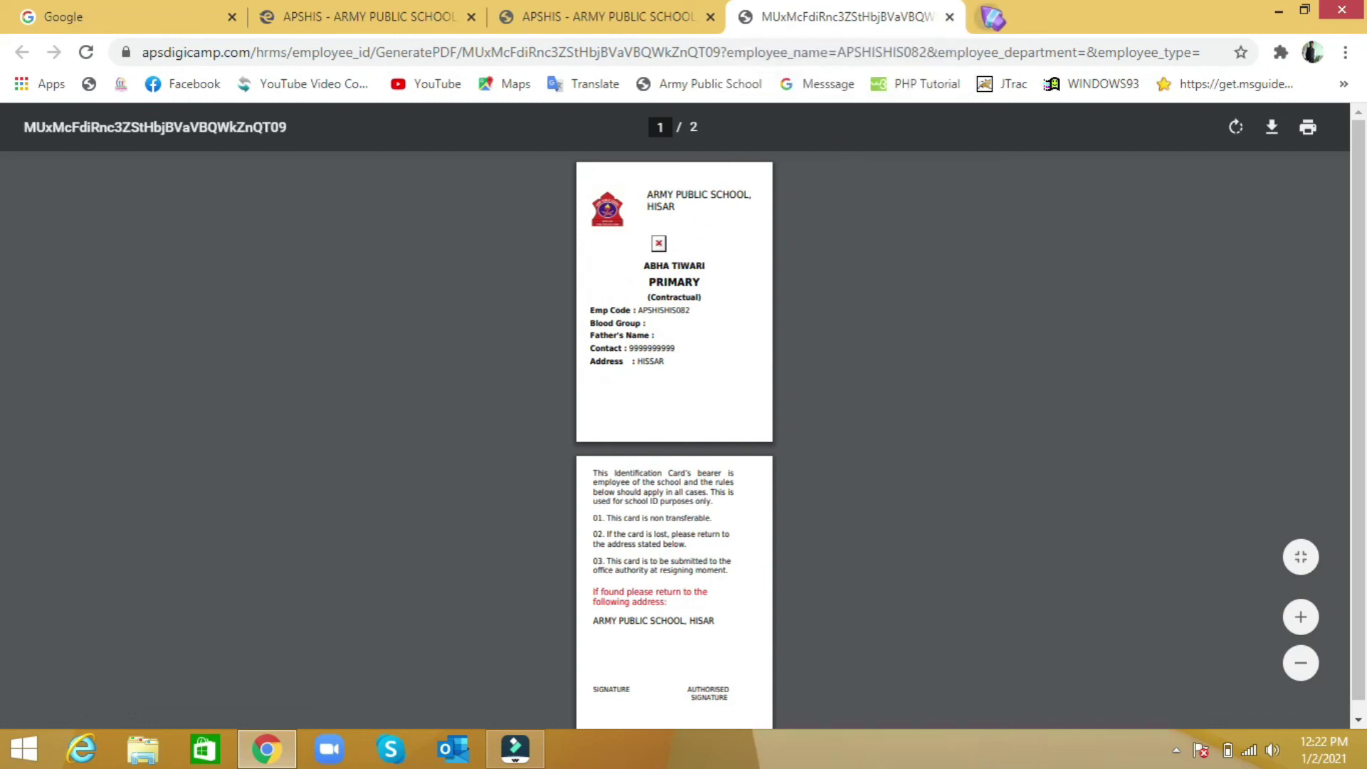
click(950, 17)
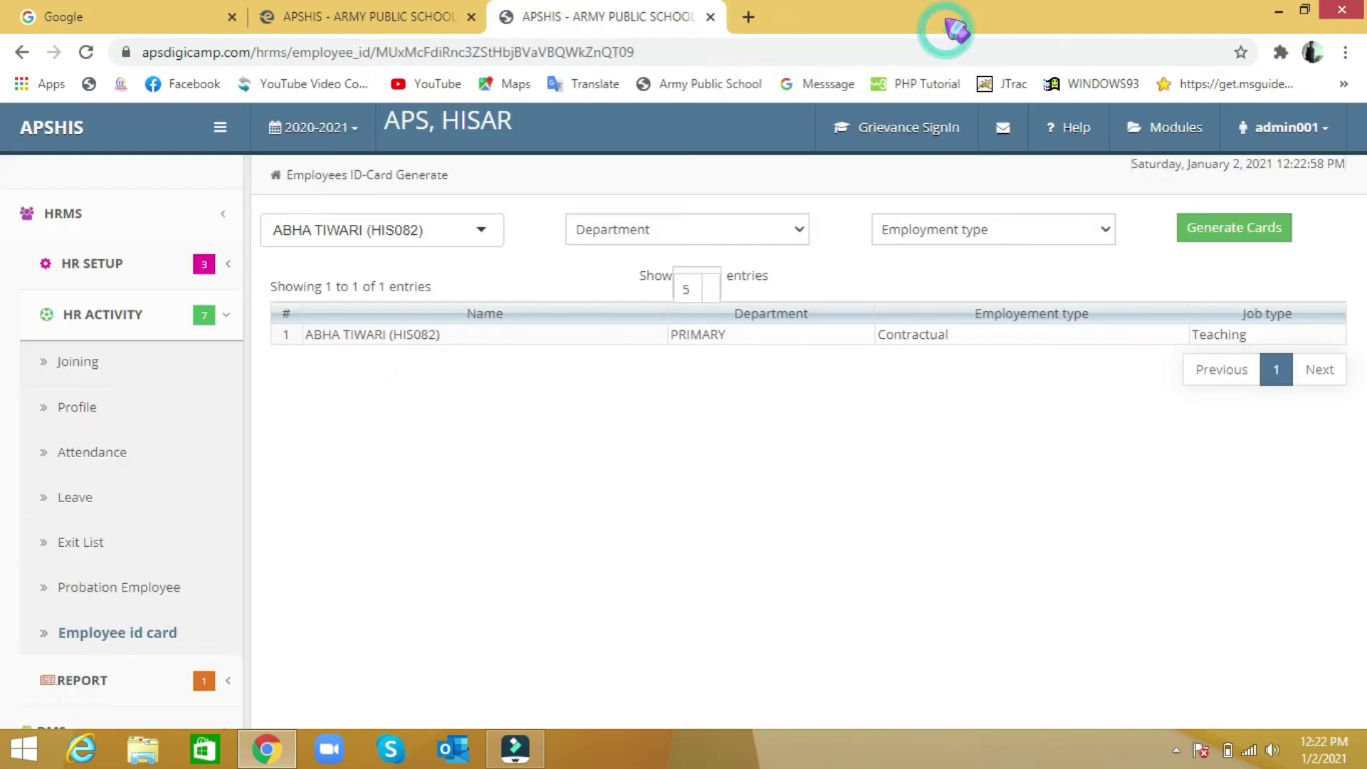
Step: Clear the employee selection, generate the ID cards for the ACADEMICS department, and close the cards after viewing them
click(442, 231)
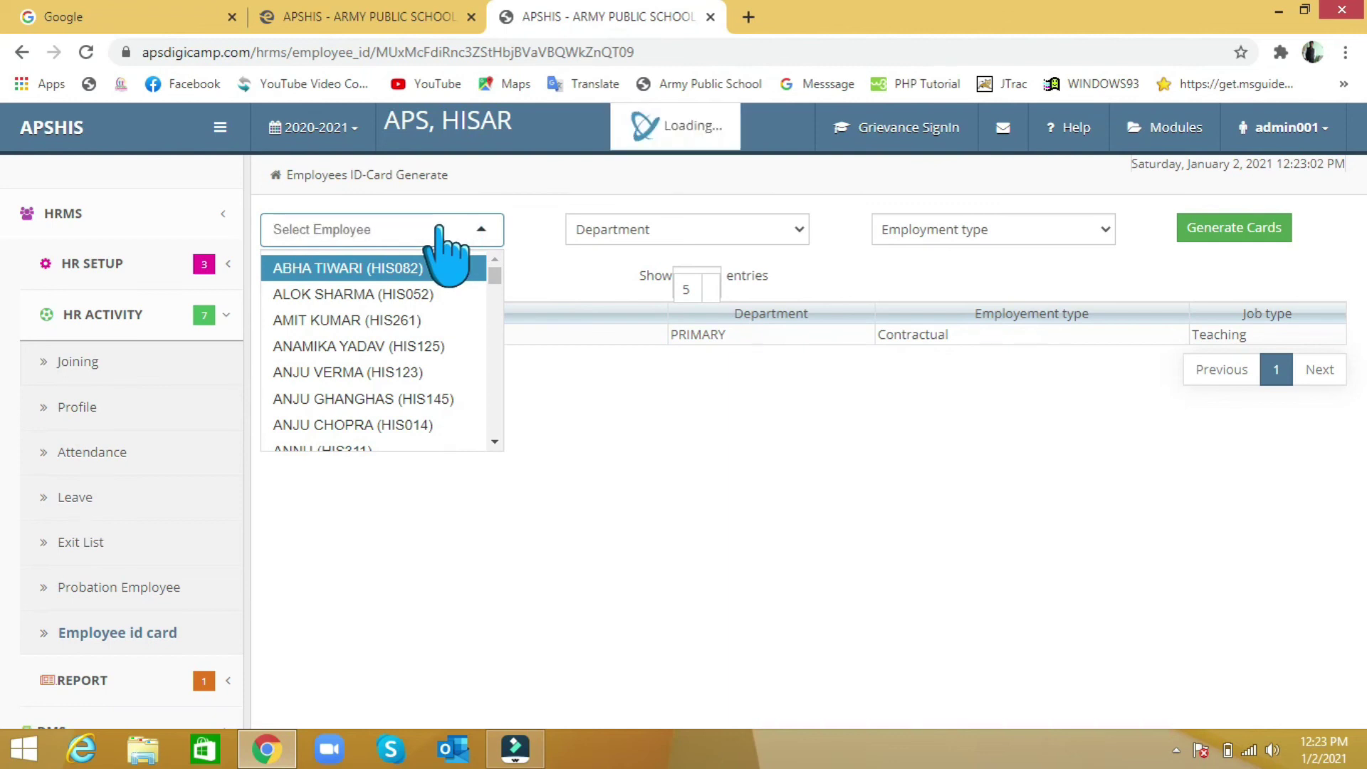
click(614, 226)
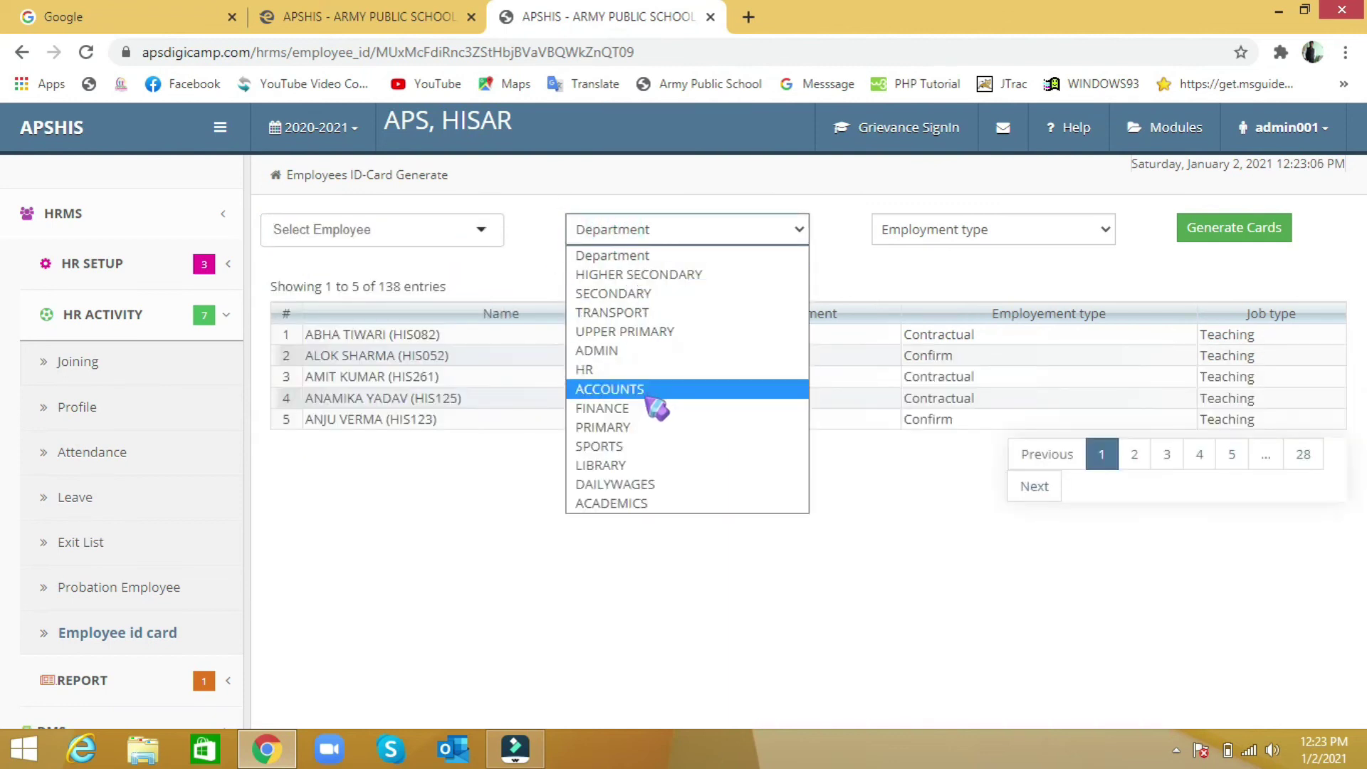
click(651, 505)
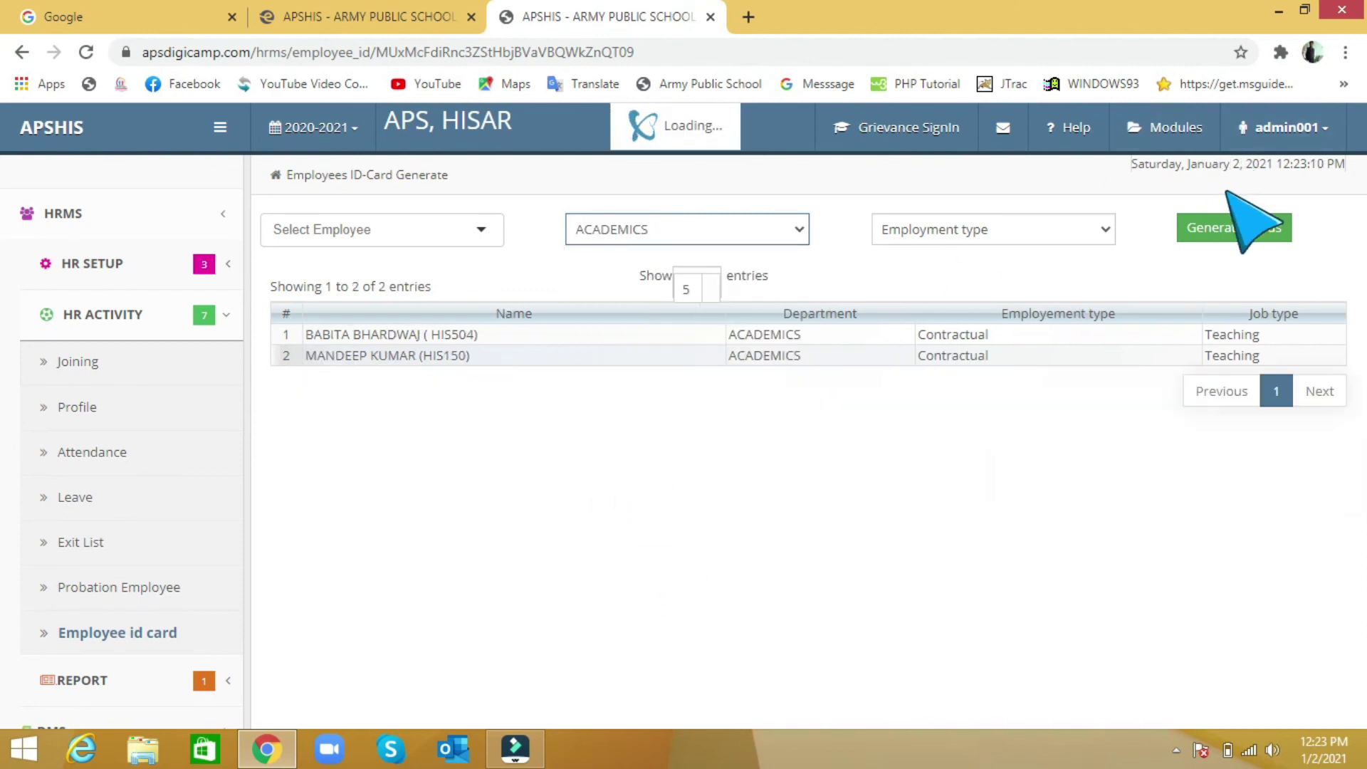
click(1231, 231)
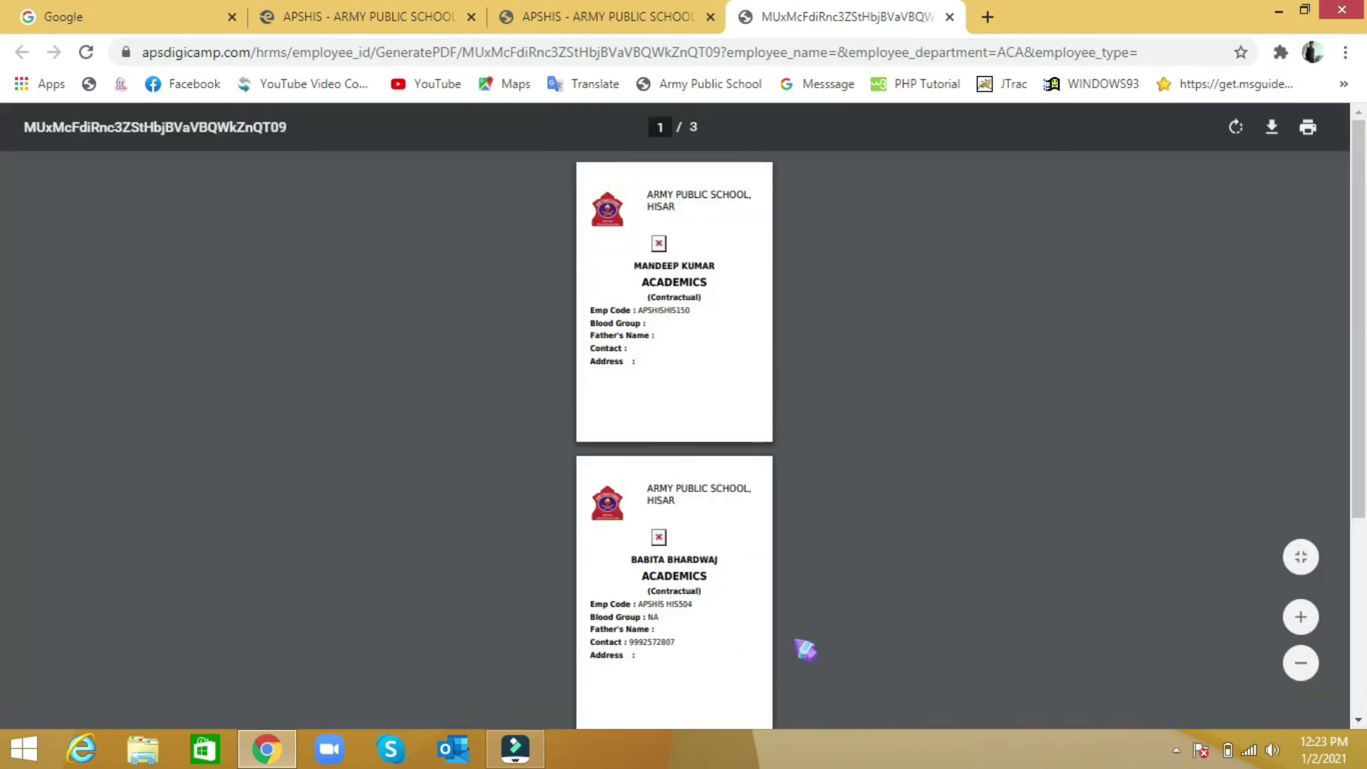
click(949, 16)
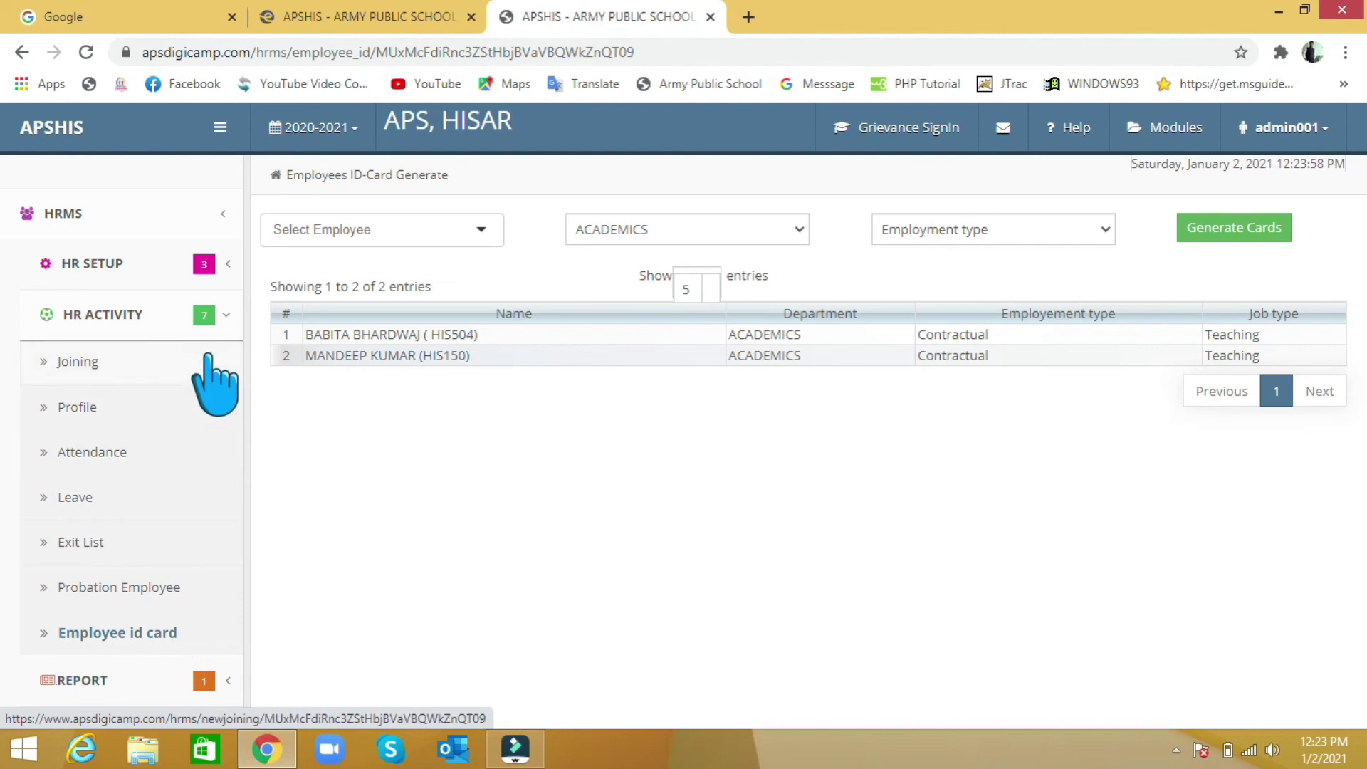
Step: Collapse the HR Activity section to bring the Report section within reach
click(227, 315)
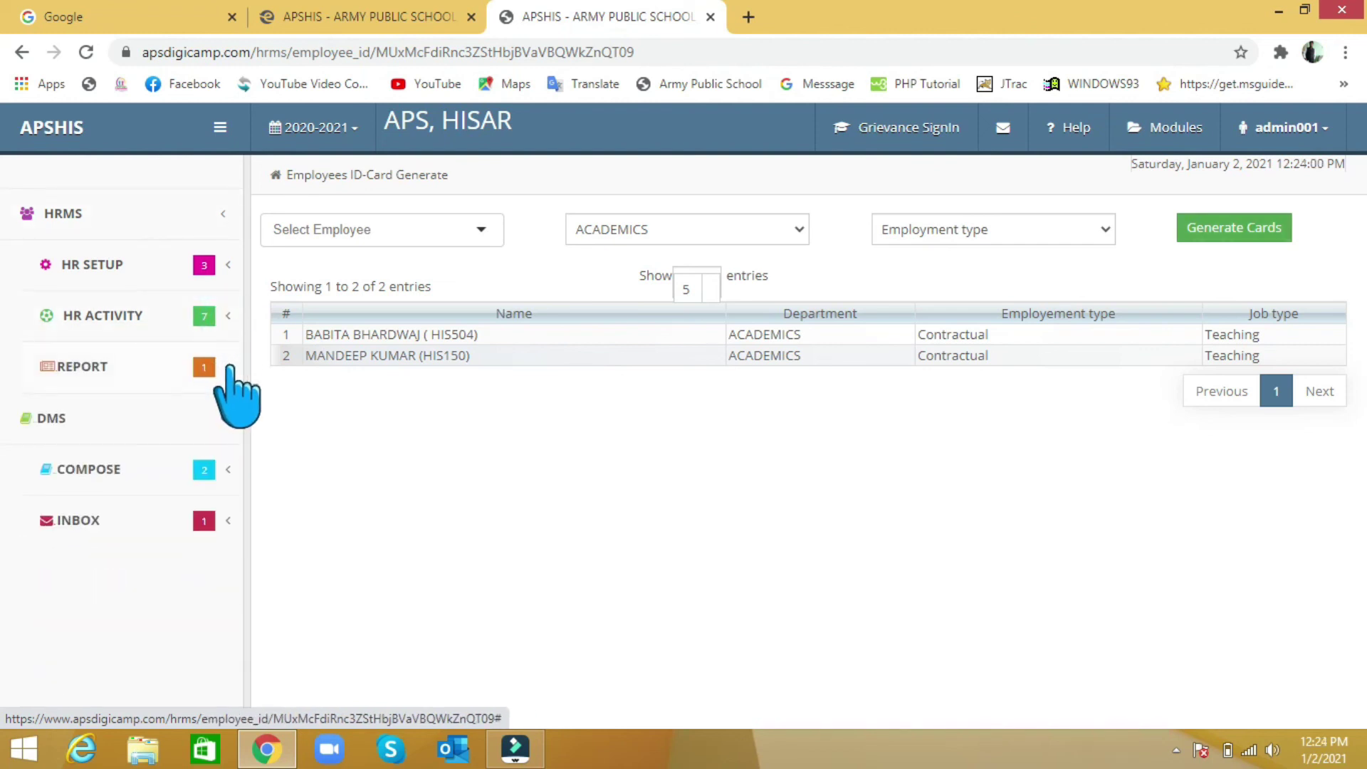